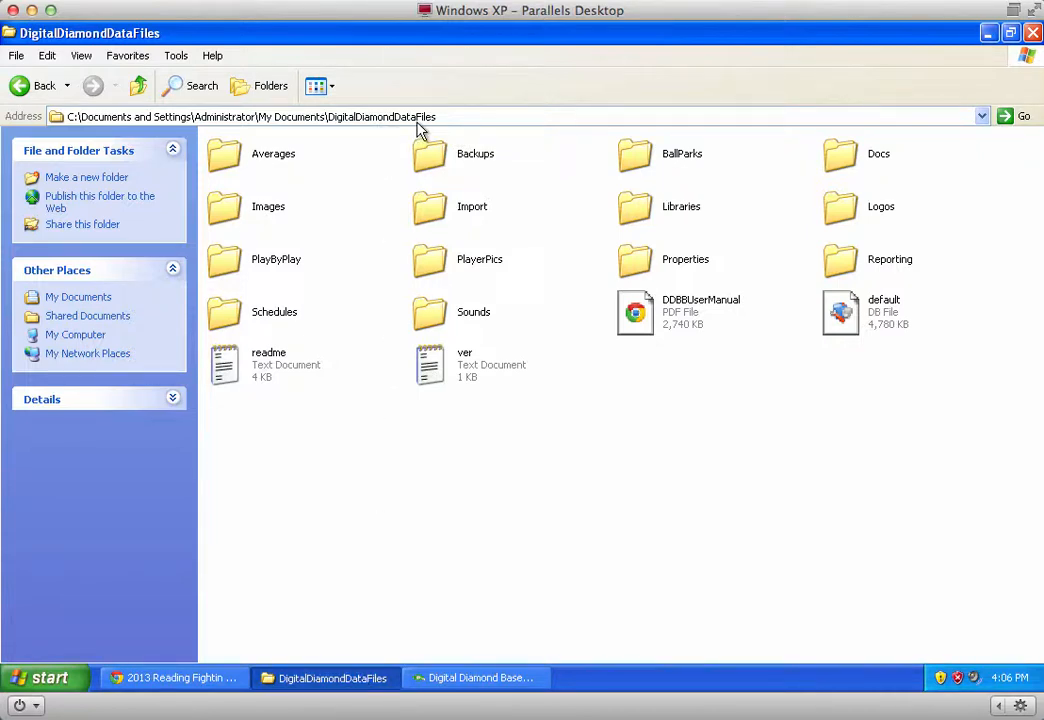
- Open the BaseballReference folder inside Import and check the Team Batting table on the Baseball-Reference team page
double_click(445, 215)
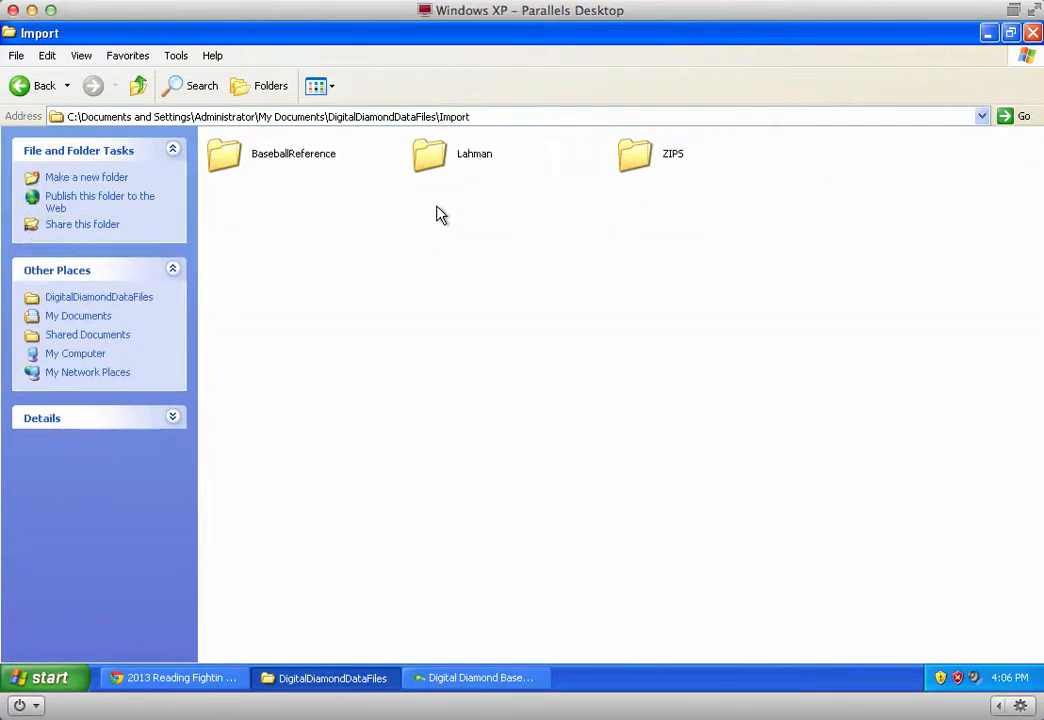
click(235, 158)
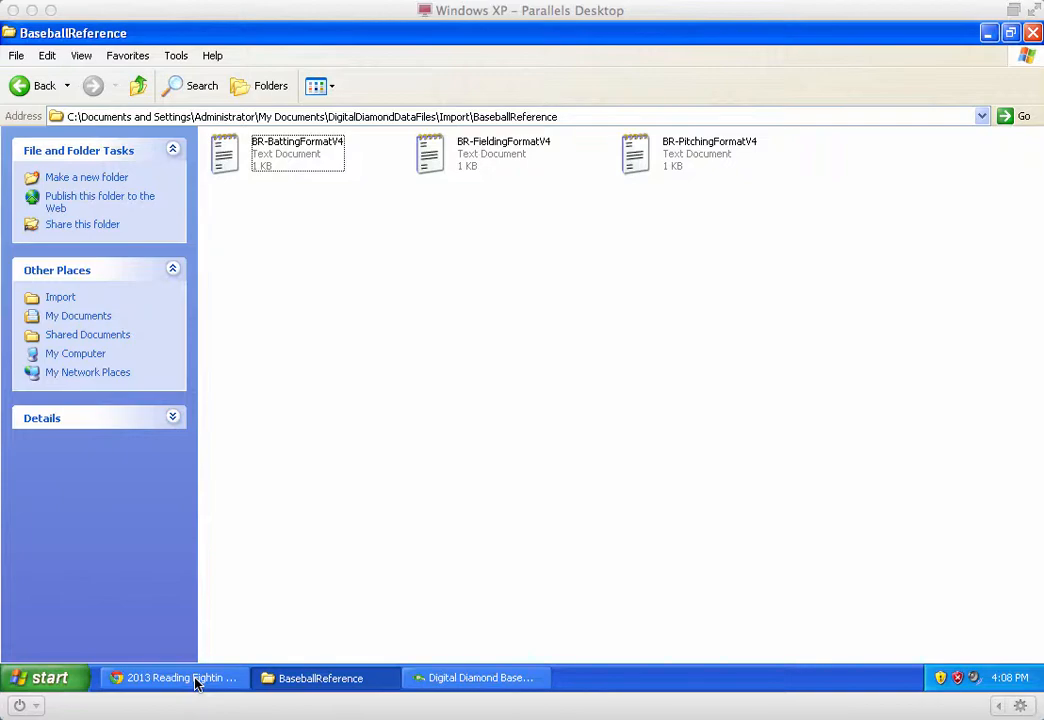
click(170, 680)
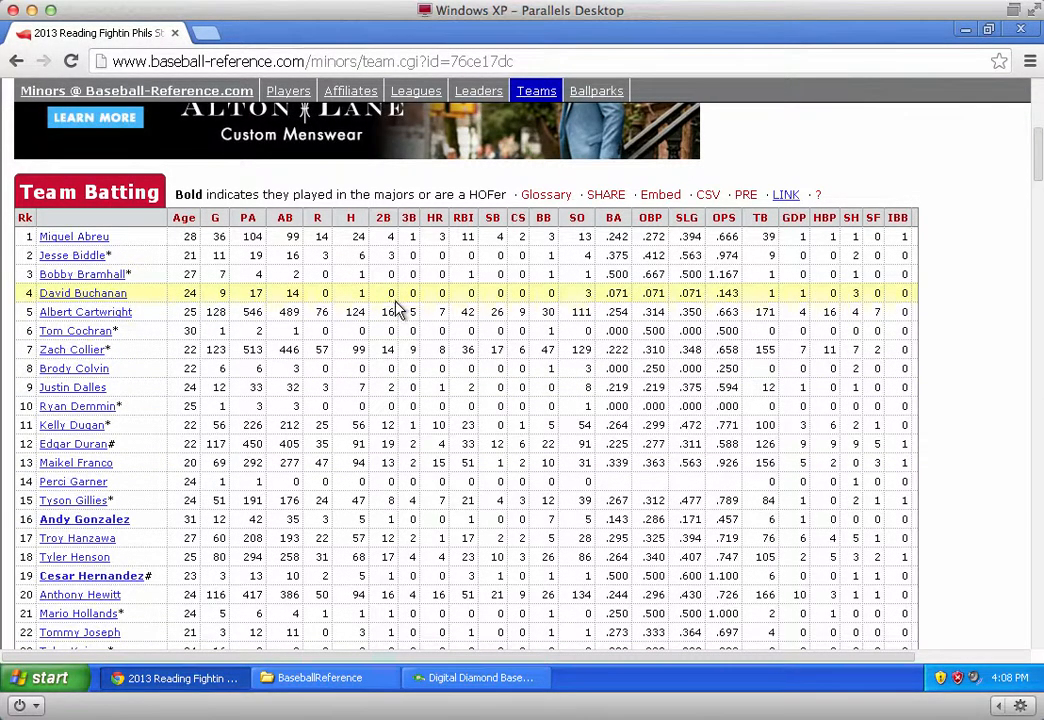
click(310, 678)
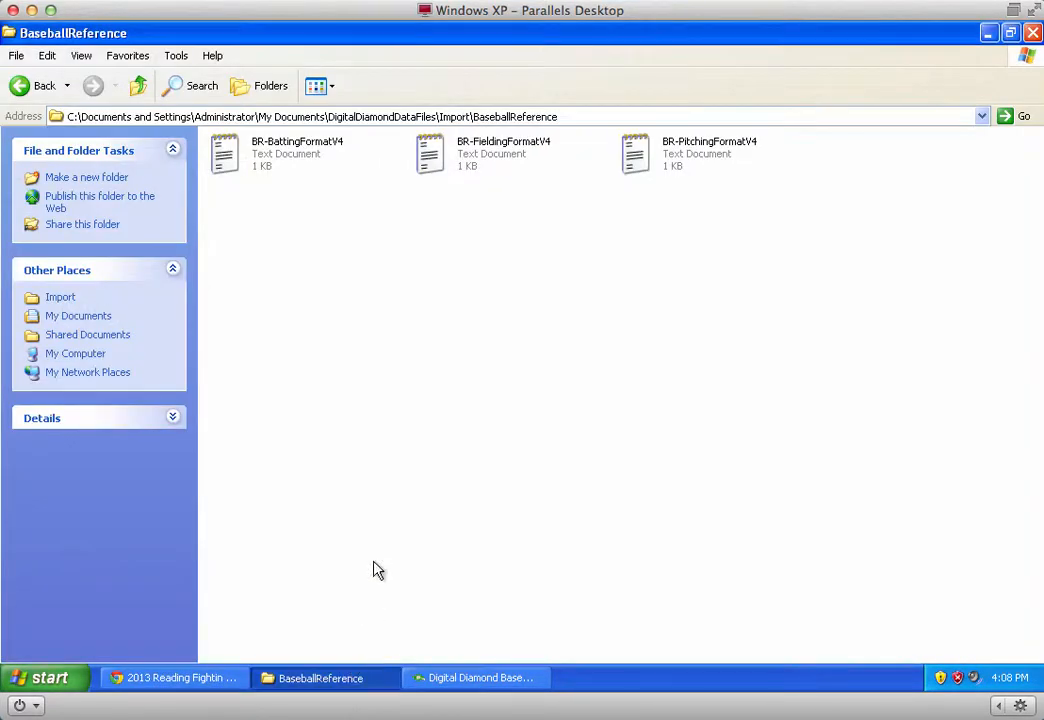
- Open BR-BattingFormatV4 over the team page and place its window just below the Team Batting column headings
double_click(265, 165)
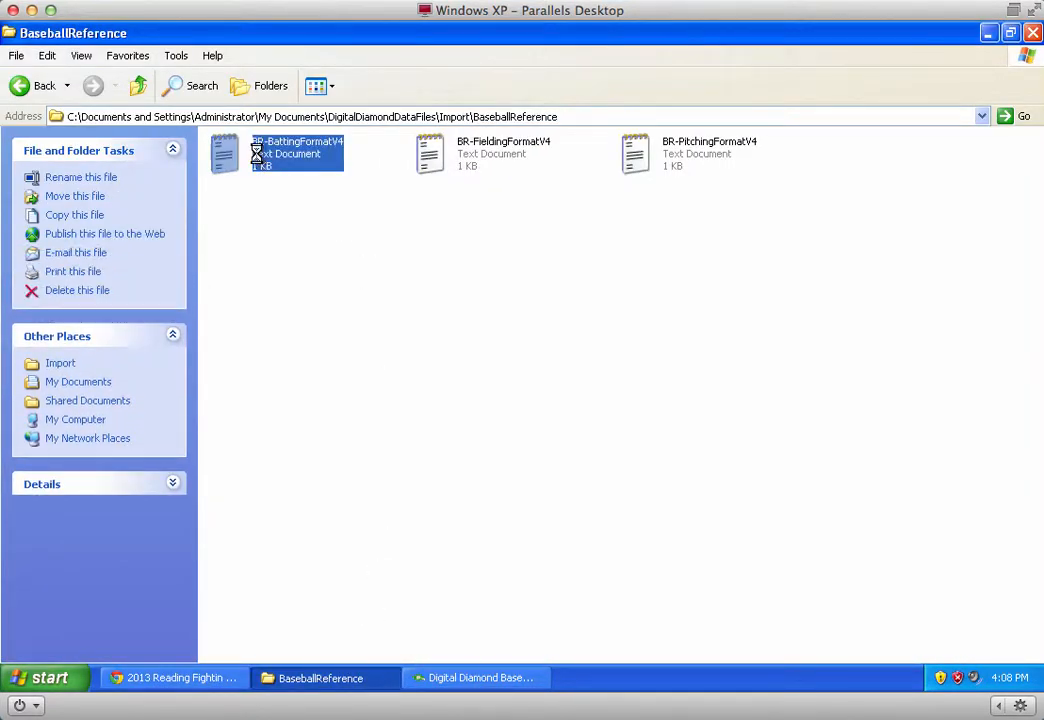
click(987, 35)
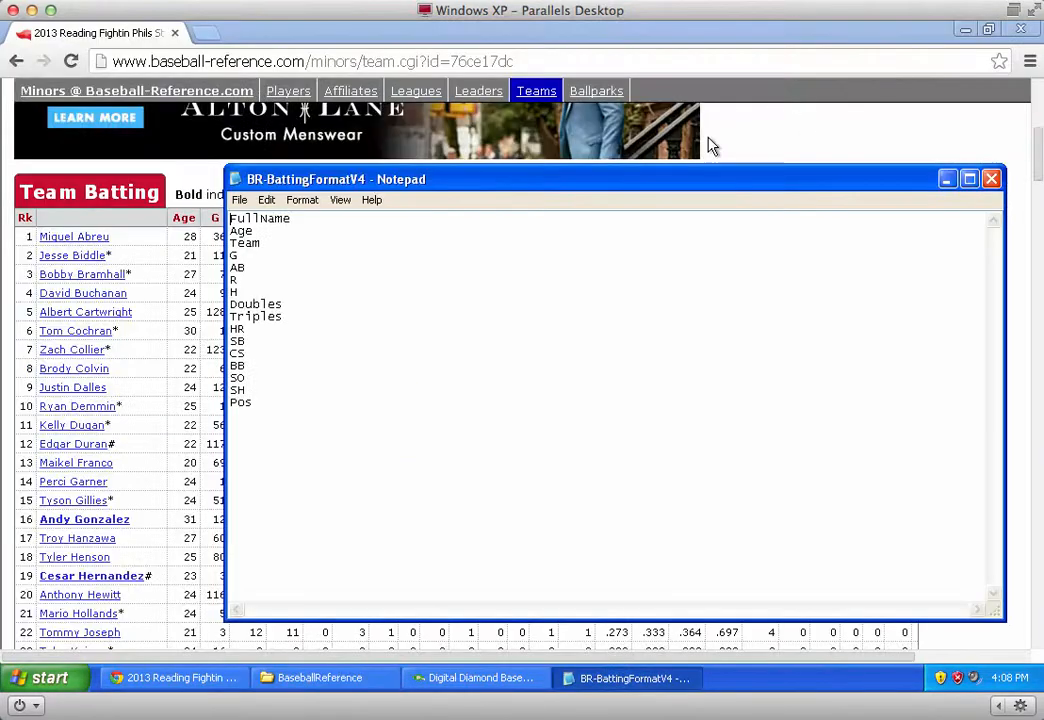
drag(690, 188, 704, 276)
click(145, 236)
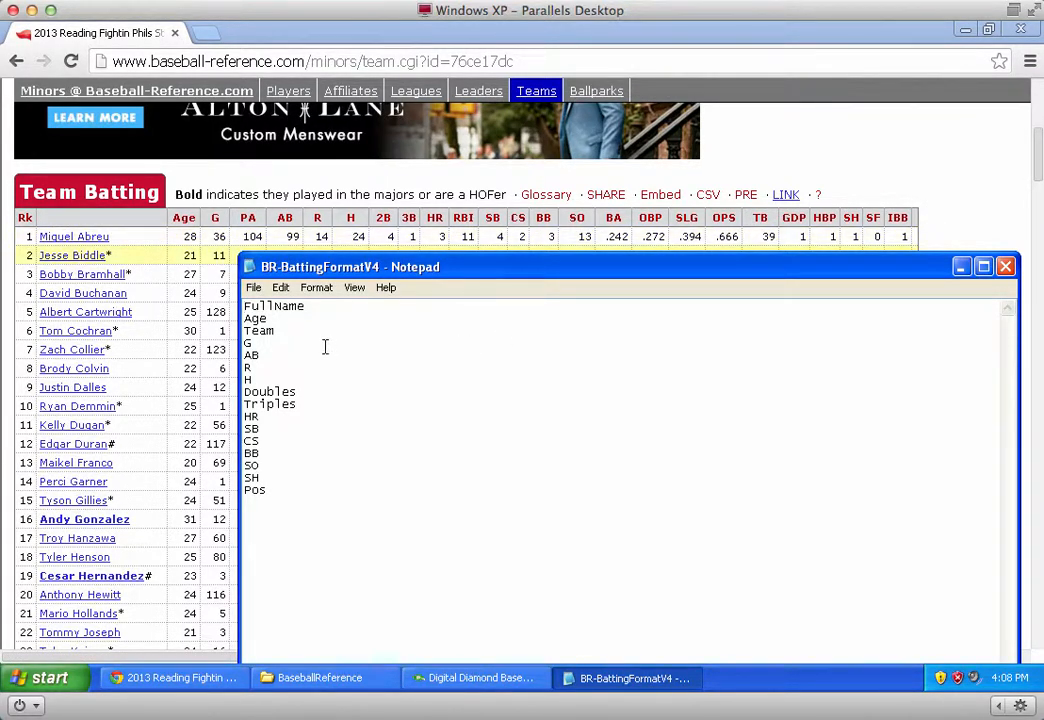
- Delete the Team and Pos lines from the batting format file
drag(272, 331, 243, 333)
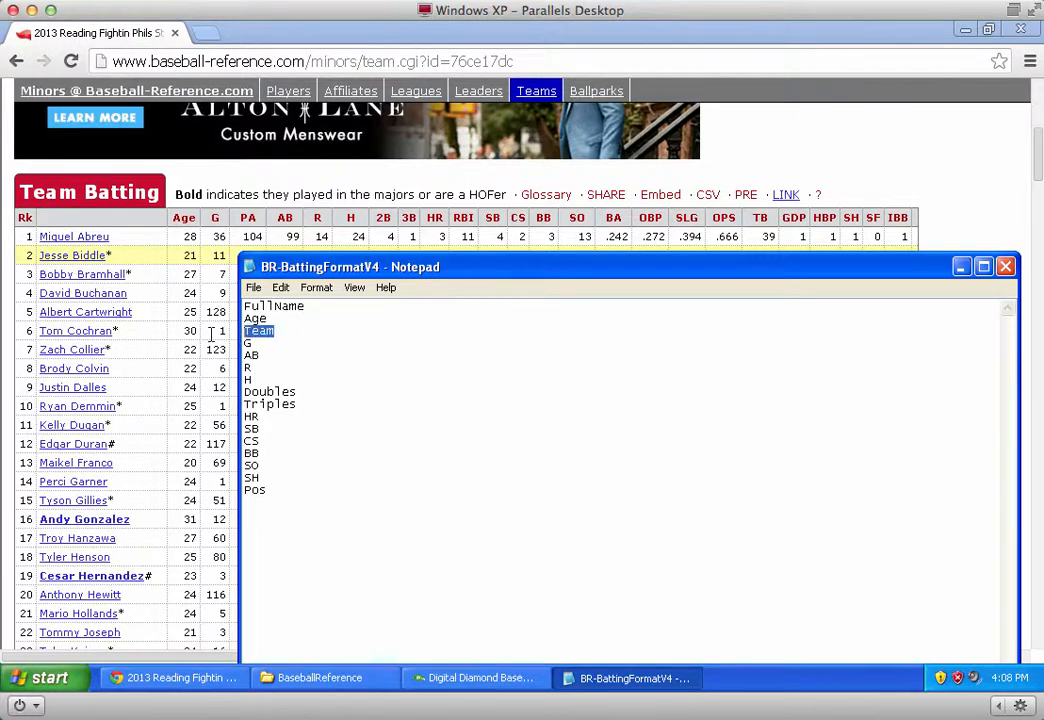
key(BackSpace)
key(BackSpace)
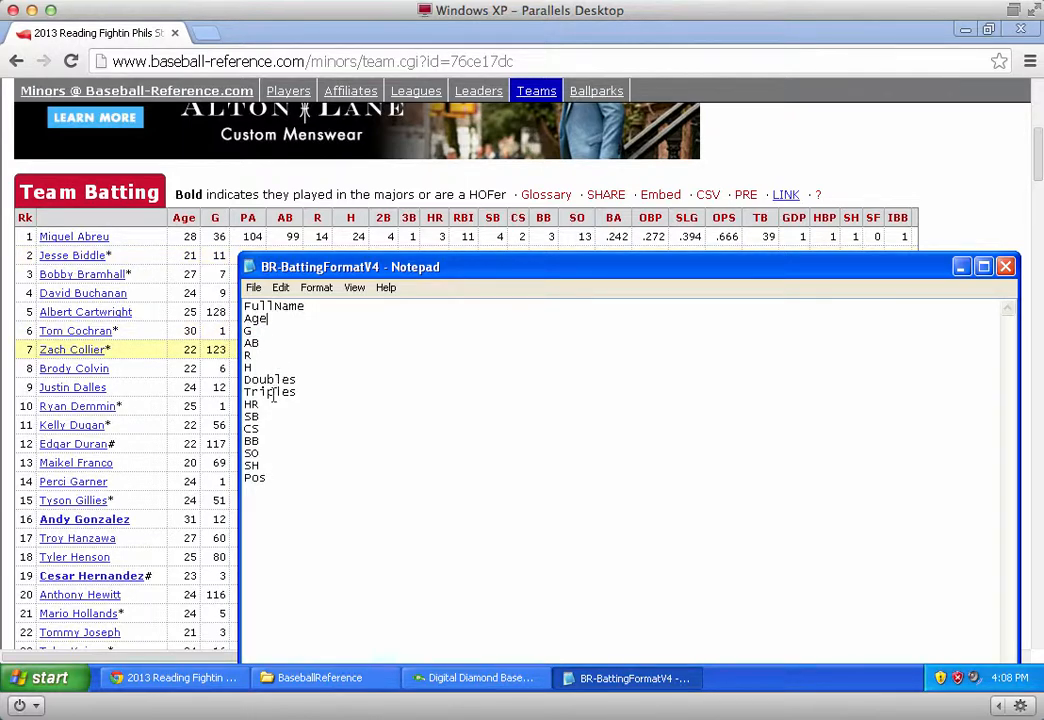
drag(273, 476, 243, 478)
key(BackSpace)
key(BackSpace)
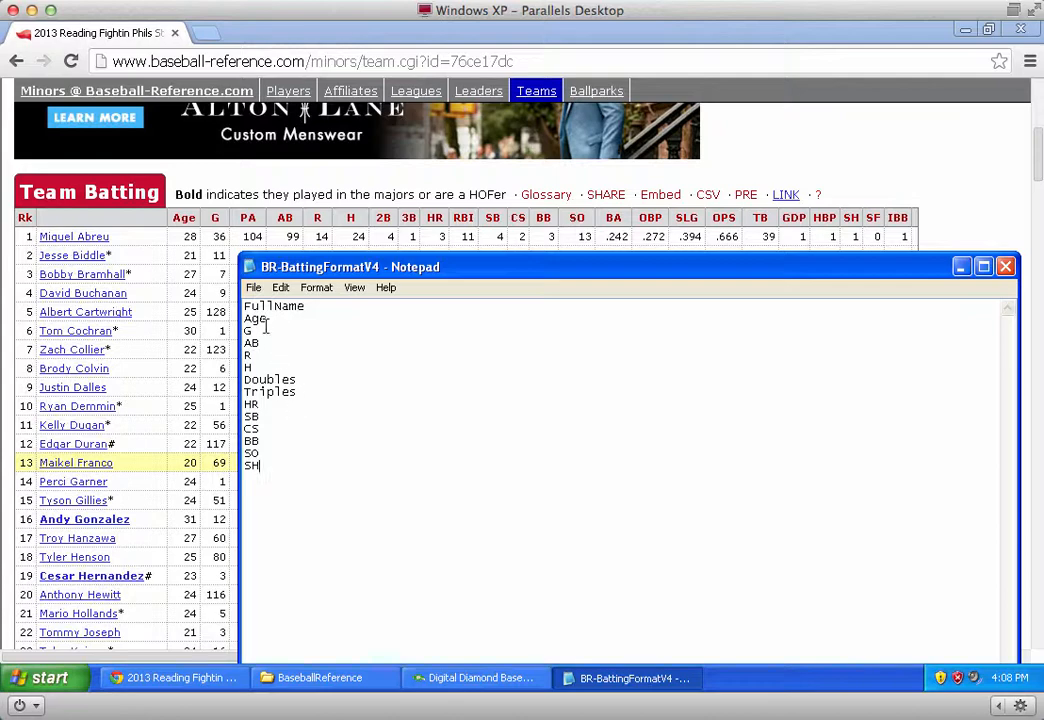
- Save the batting format as BR-MinorsBattingFormatV4 in the BaseballReference folder and close the file
click(253, 287)
click(285, 354)
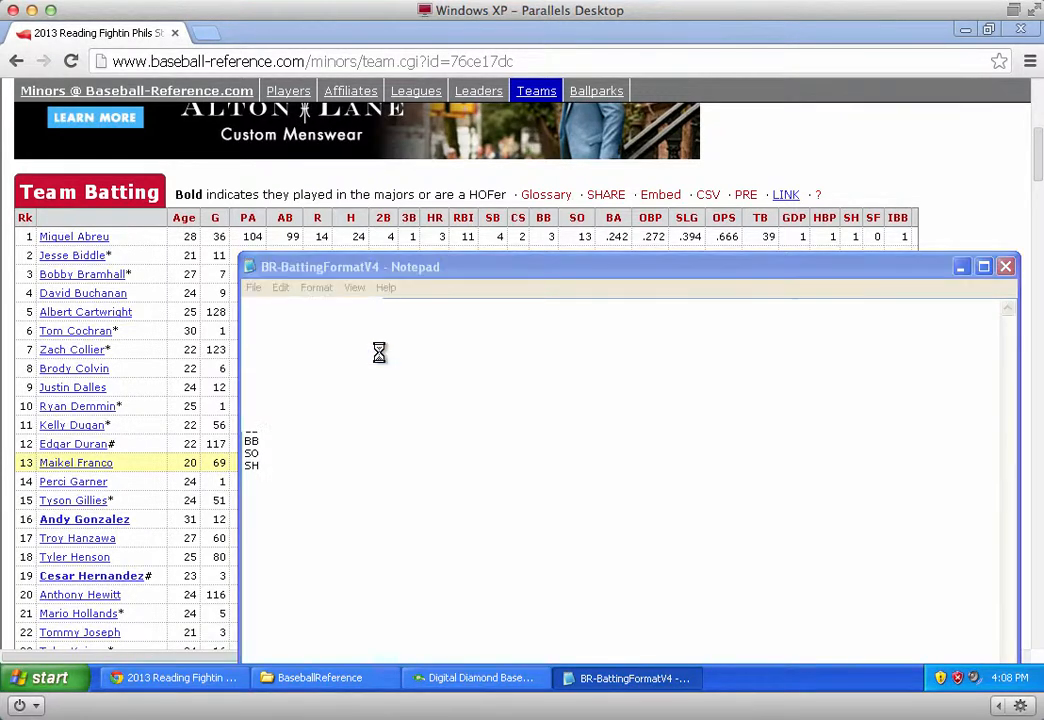
click(449, 613)
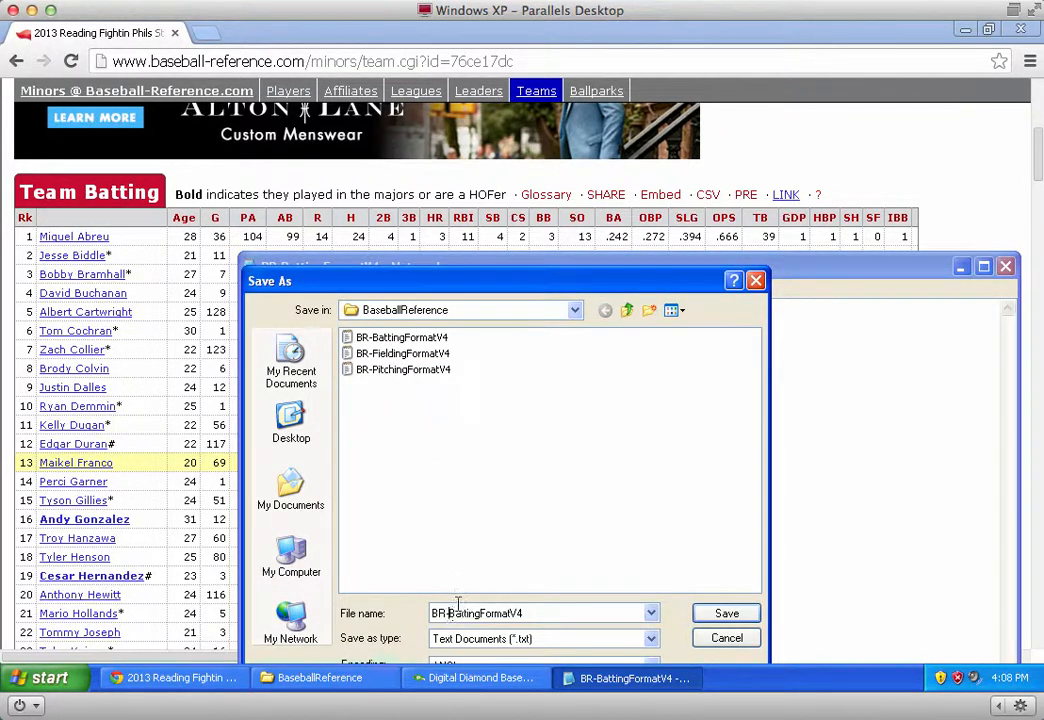
text(Minors)
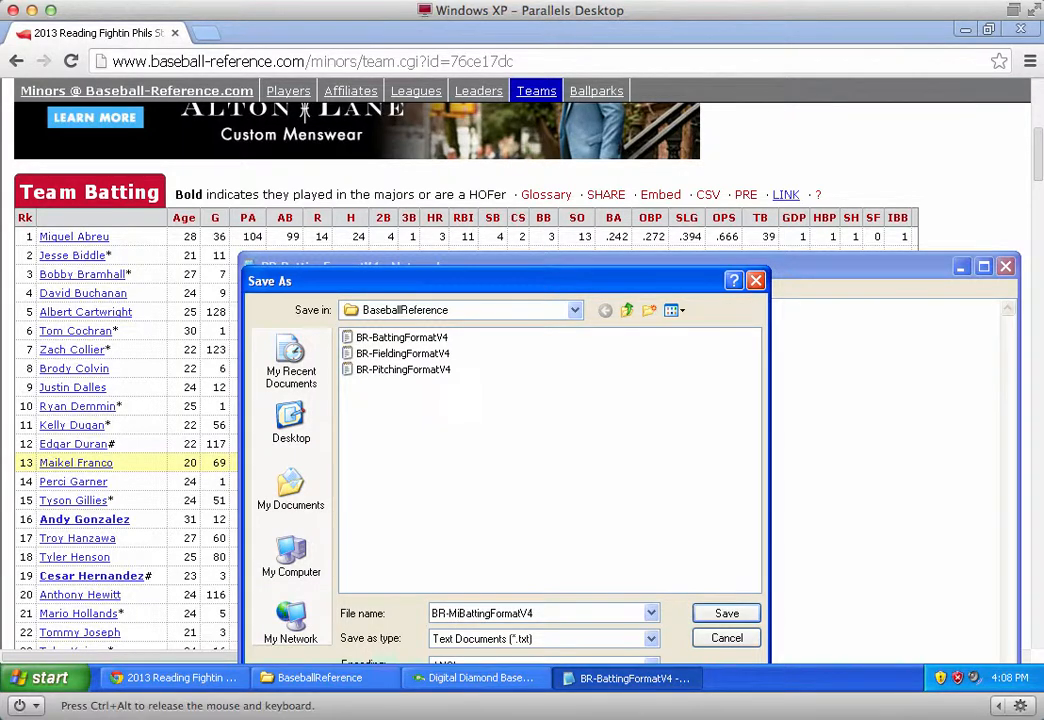
click(725, 613)
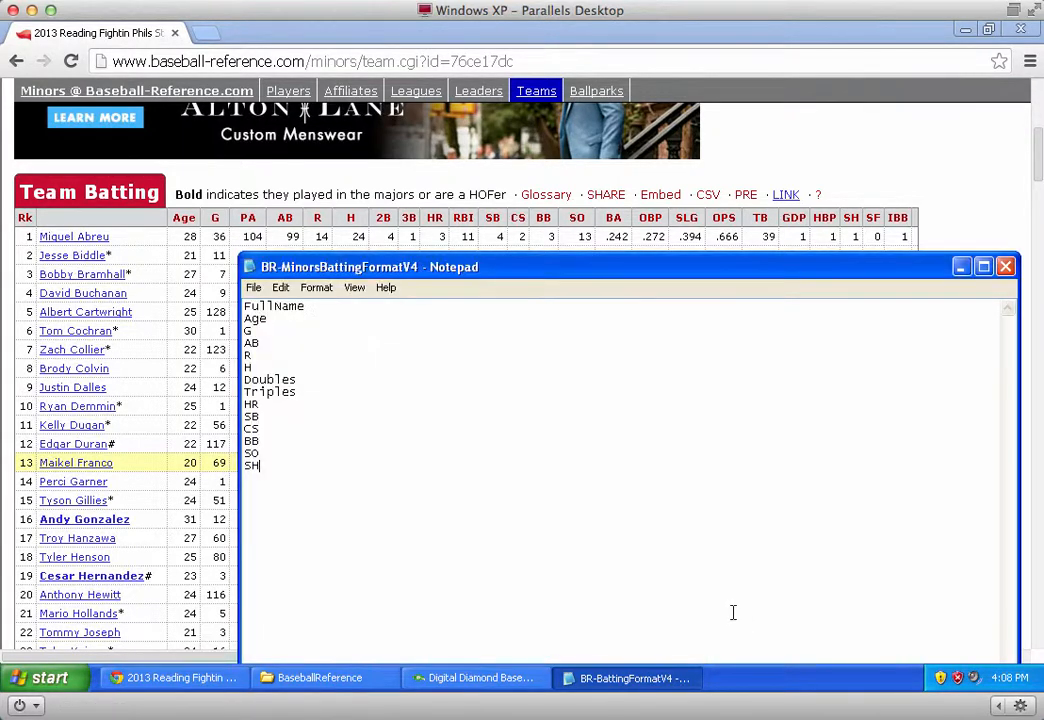
key(alt+F4)
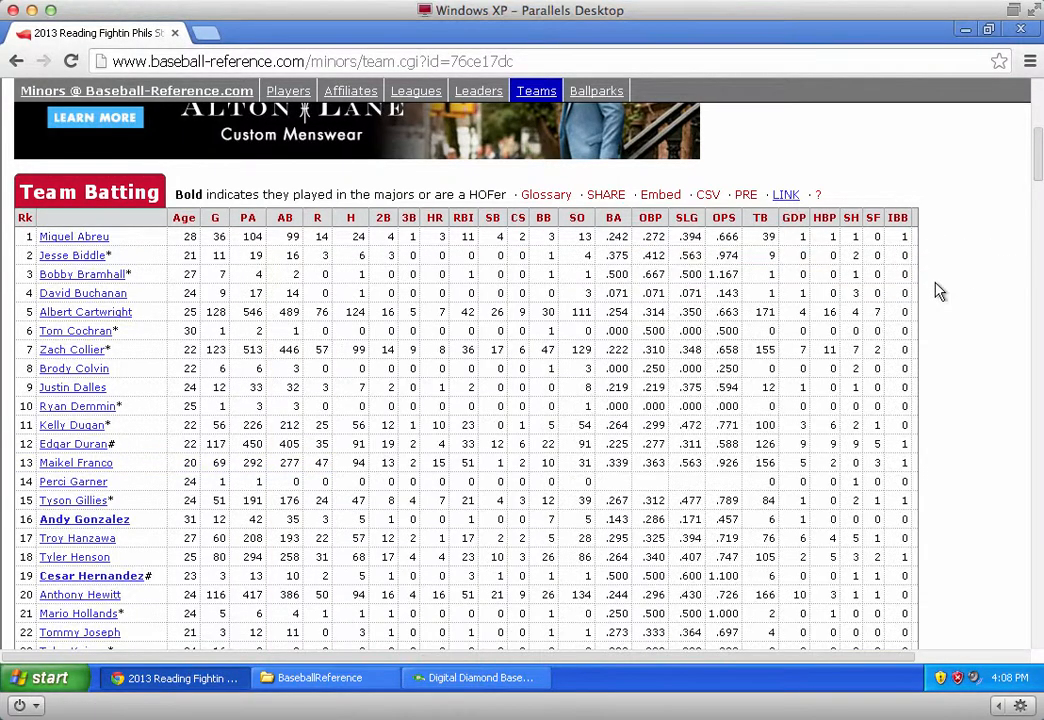
- Bring the Team Pitching table into view on the team page and open BR-PitchingFormatV4 over it
scroll(400, 520, down, 15)
scroll(400, 520, up, 12)
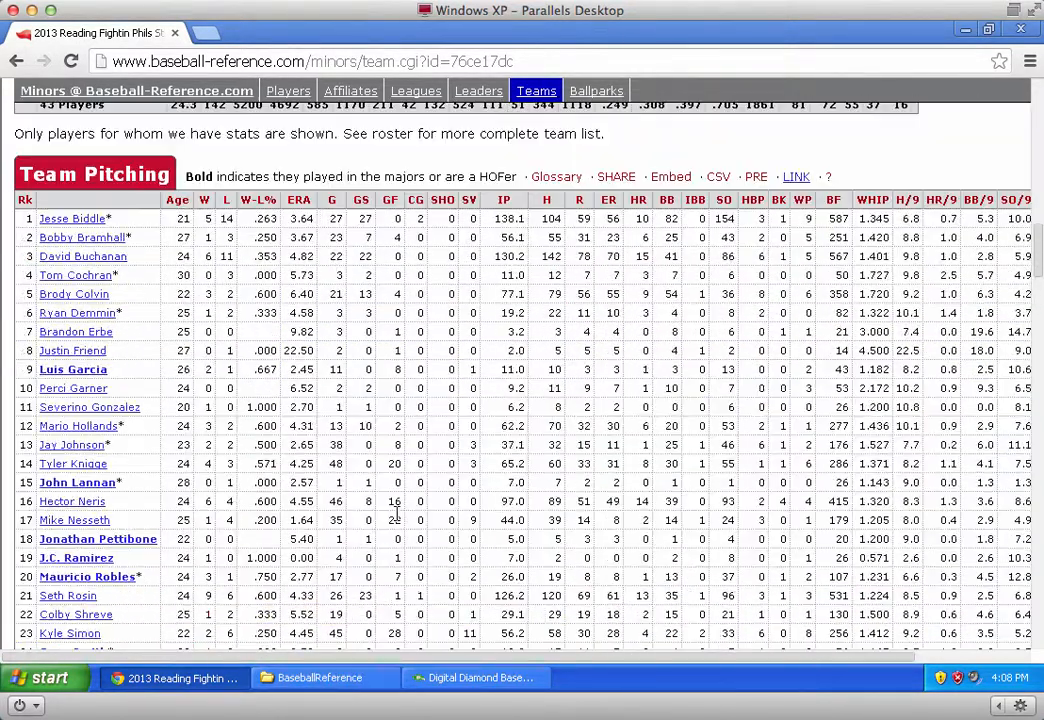
scroll(398, 520, down, 4)
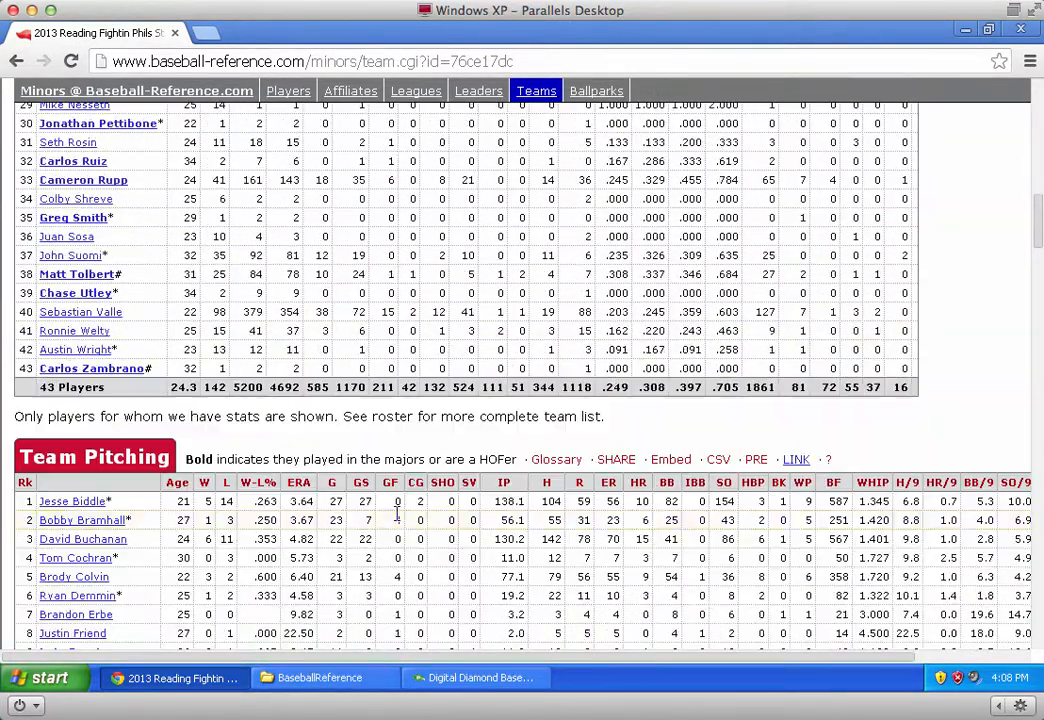
click(320, 678)
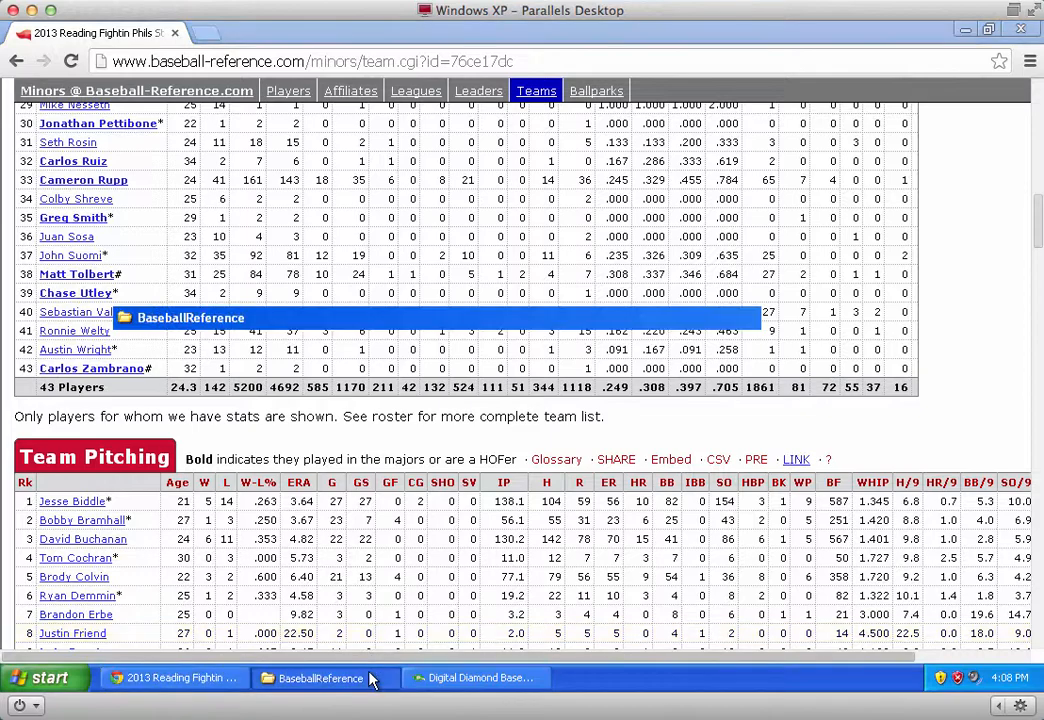
double_click(697, 156)
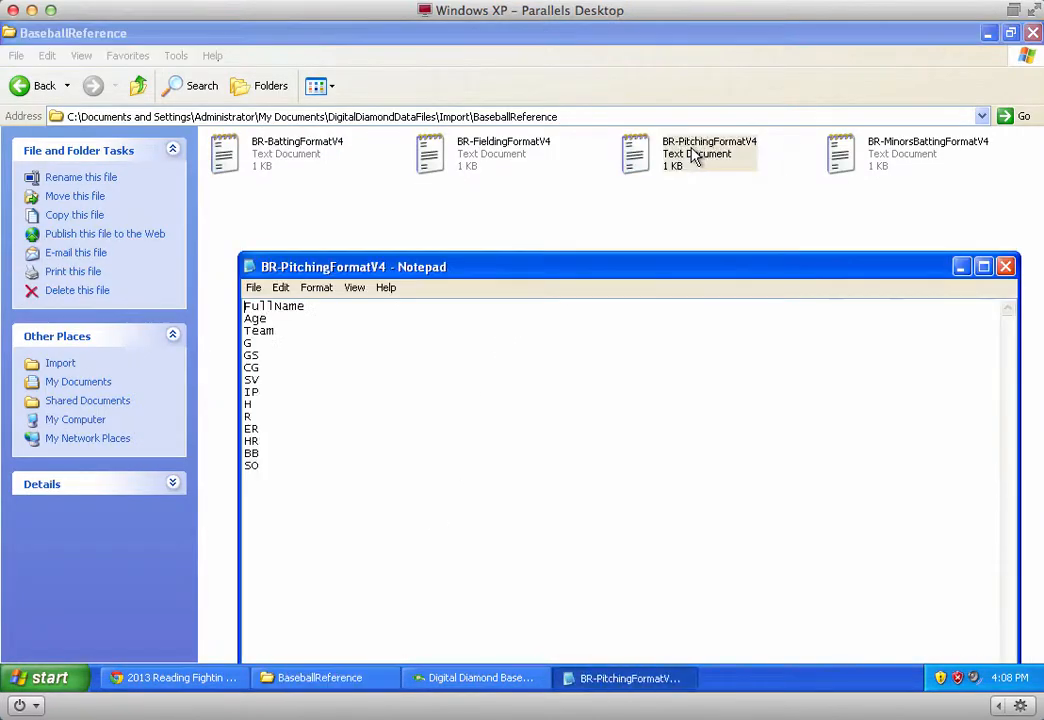
click(987, 33)
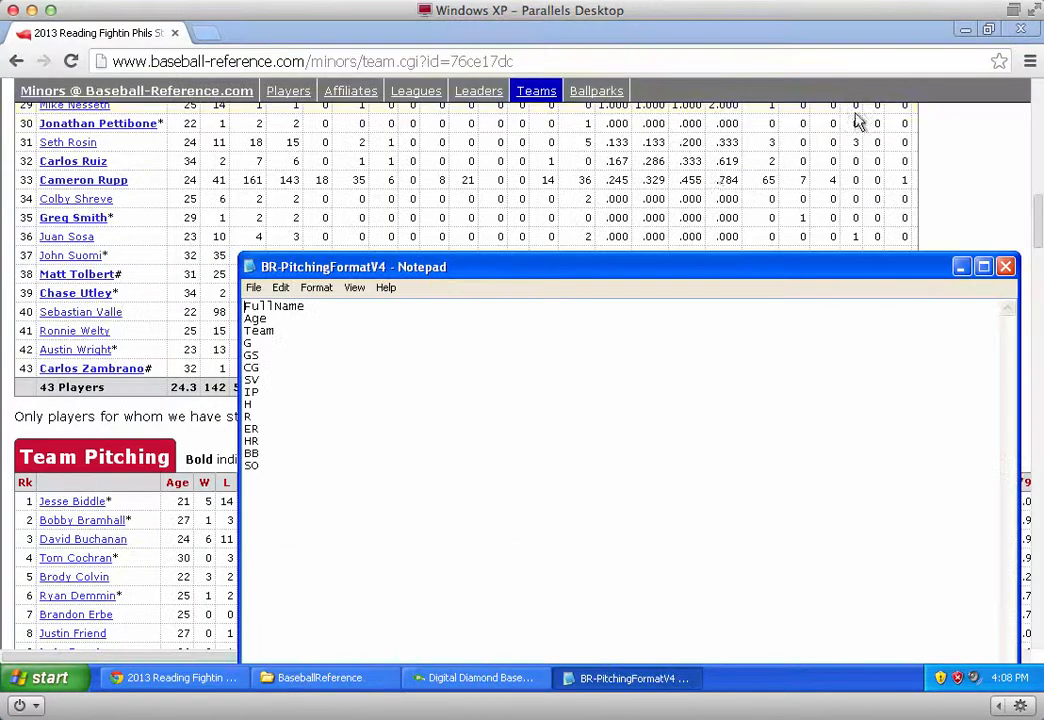
drag(642, 272, 798, 212)
- Delete the Team line from the pitching format file
drag(440, 270, 397, 271)
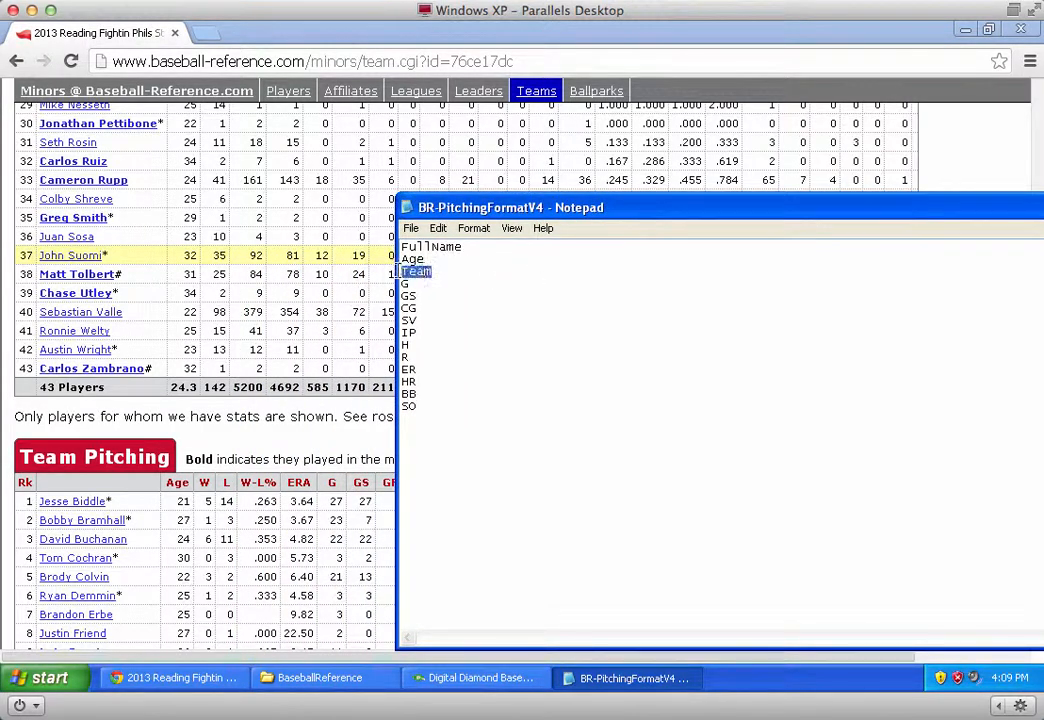
key(BackSpace)
key(BackSpace)
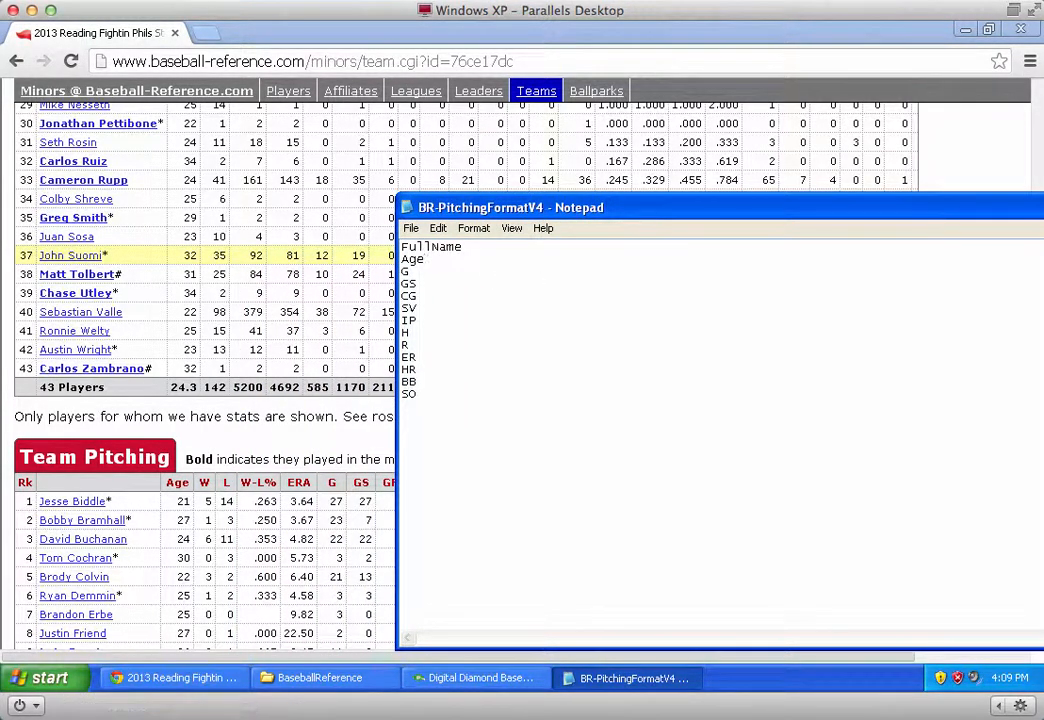
- Save the pitching format as BR-MinorsPitchingFormatV4 in the BaseballReference folder and close the file
drag(697, 218, 648, 131)
click(364, 159)
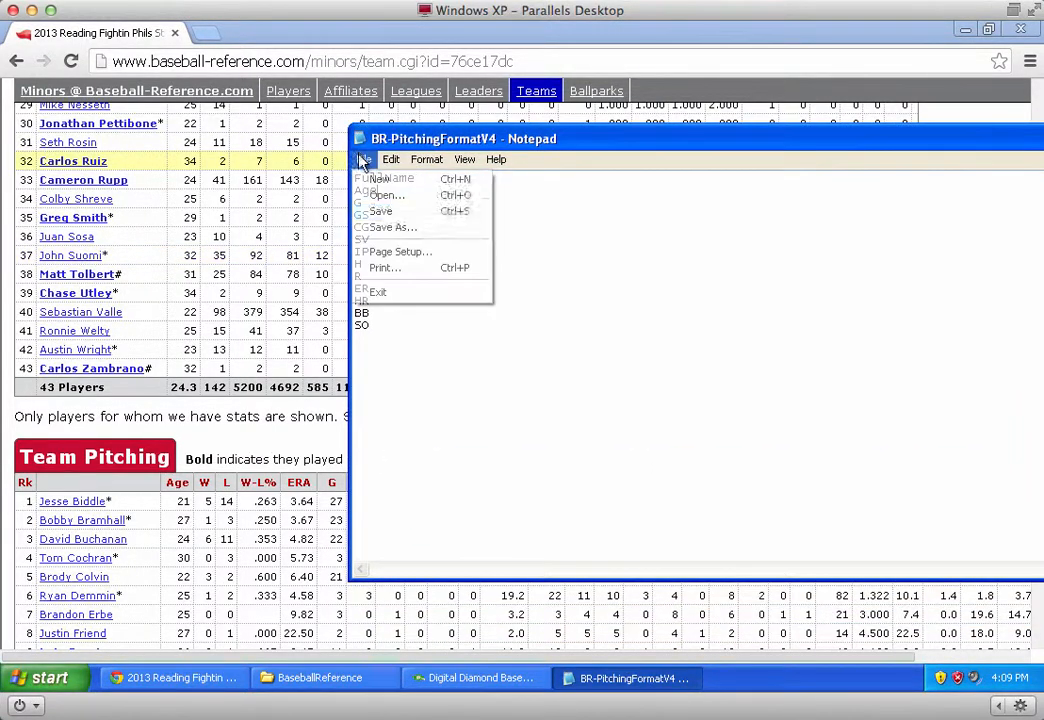
click(395, 229)
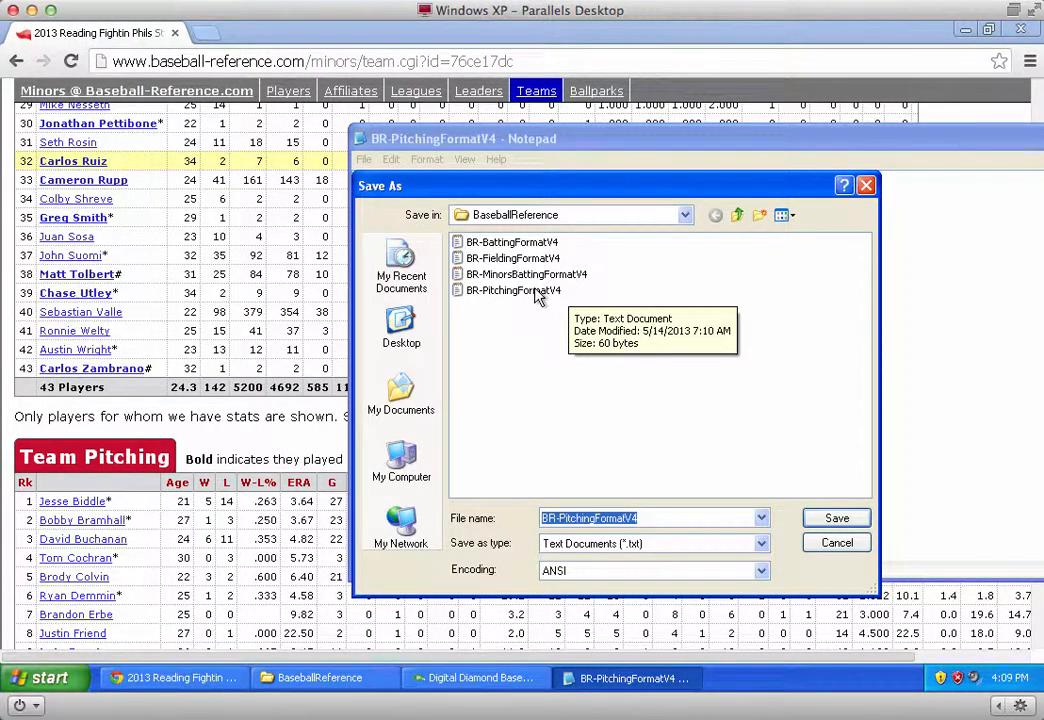
click(579, 515)
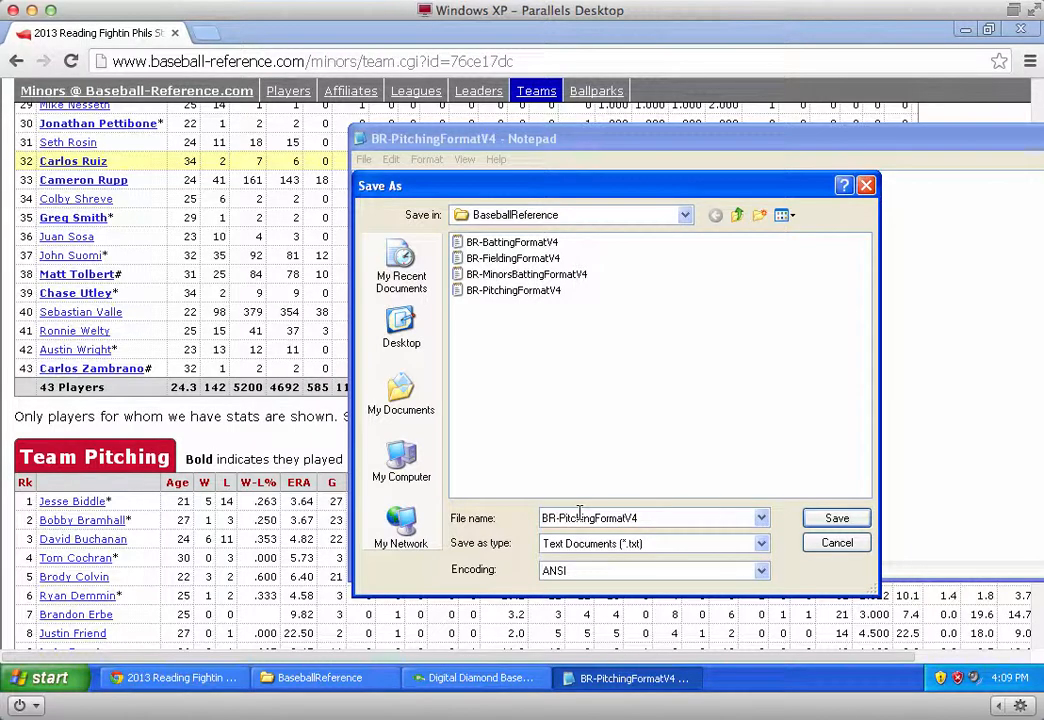
text(Minors)
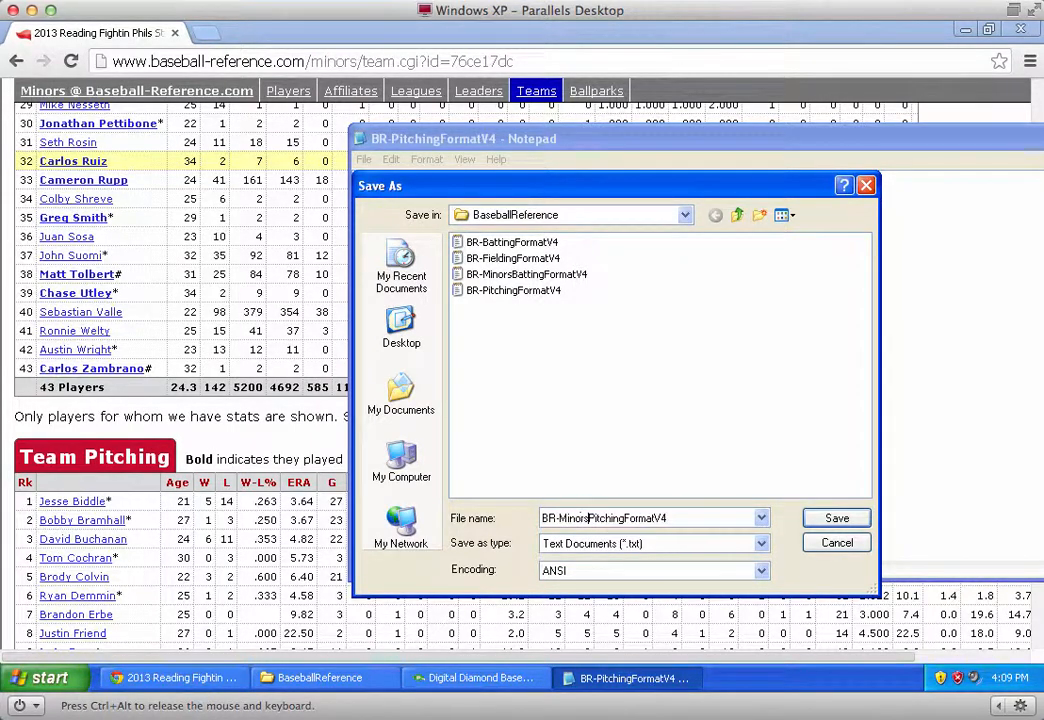
click(813, 519)
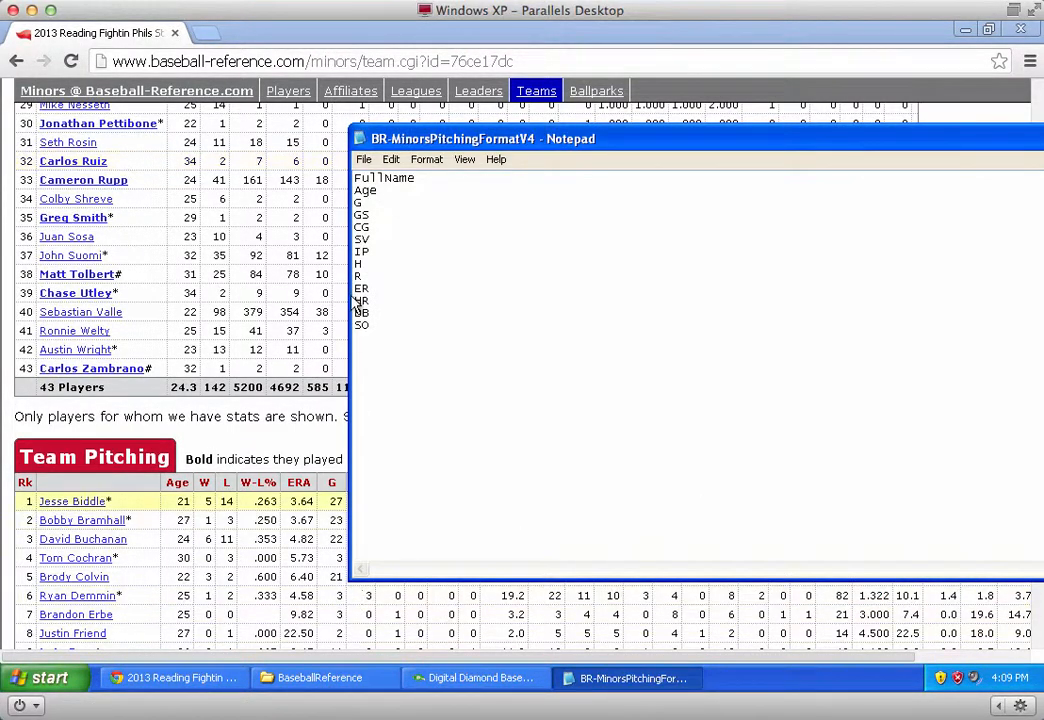
click(359, 139)
click(359, 139)
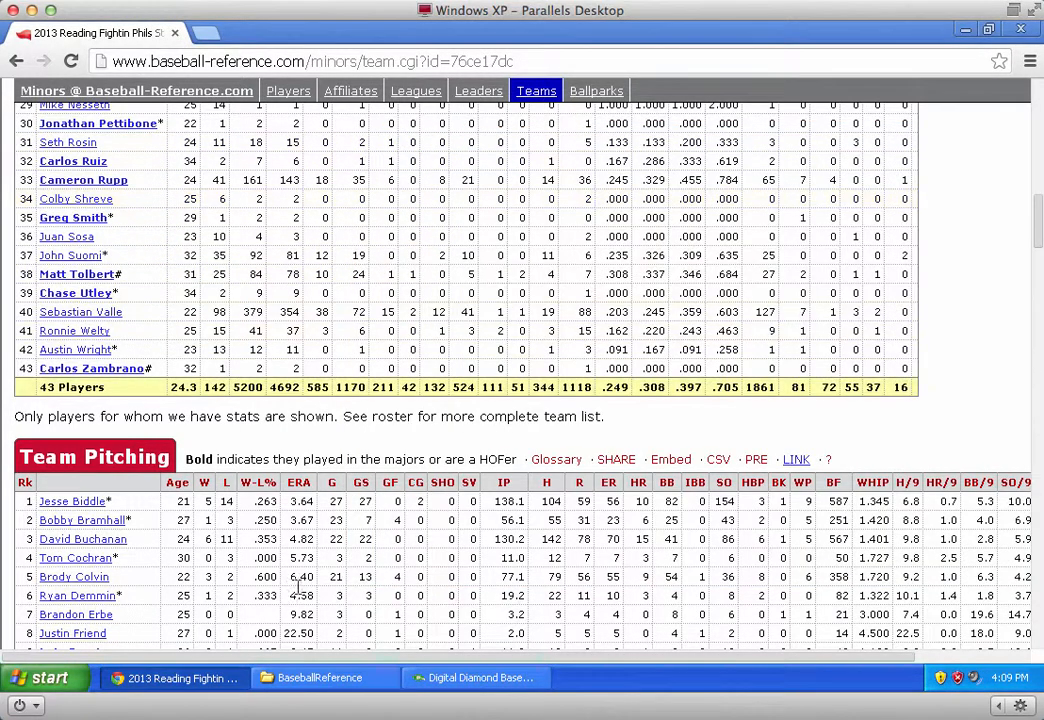
- Open BR-FieldingFormatV4 over the team page with the 1B and 2B fielding tables in view behind it
click(318, 683)
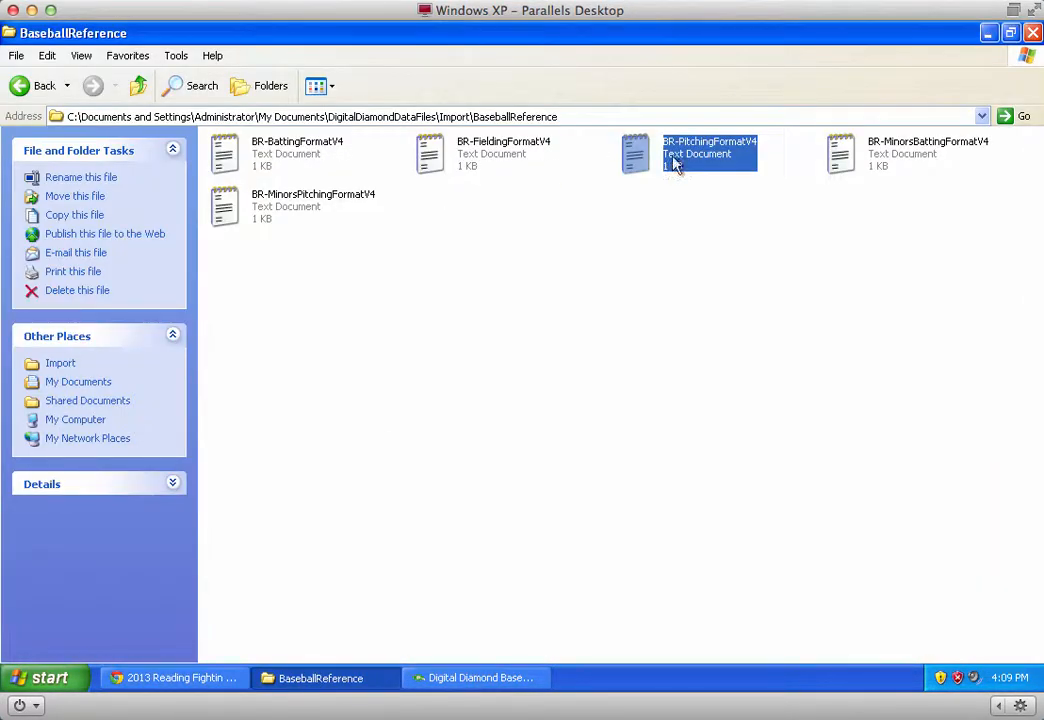
click(441, 155)
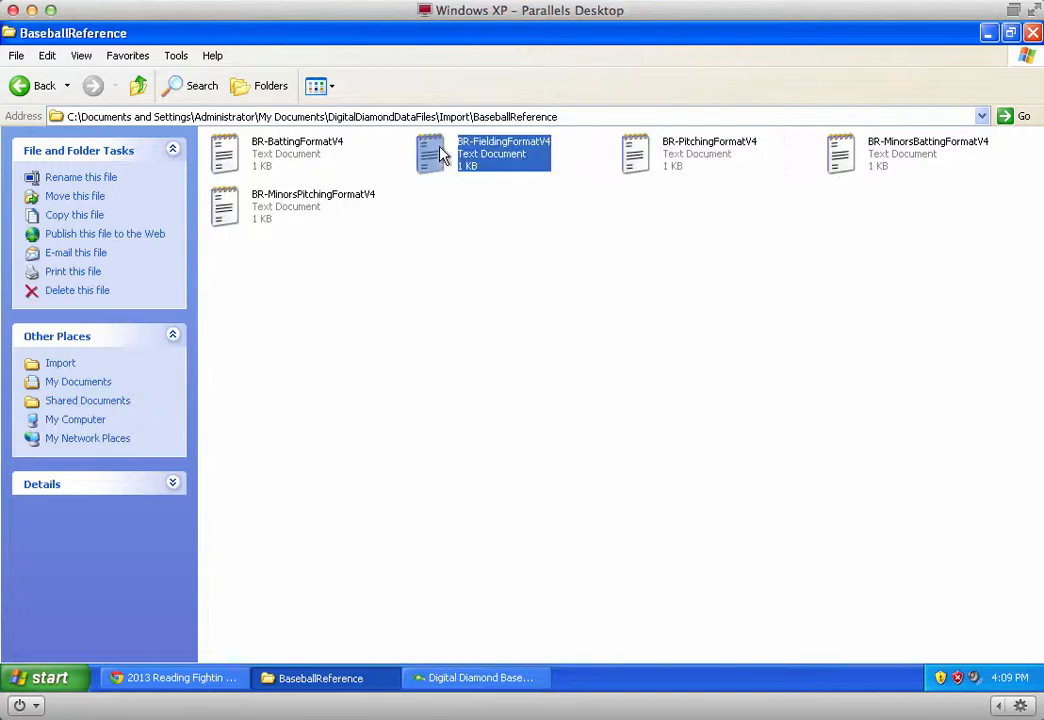
double_click(441, 155)
click(988, 33)
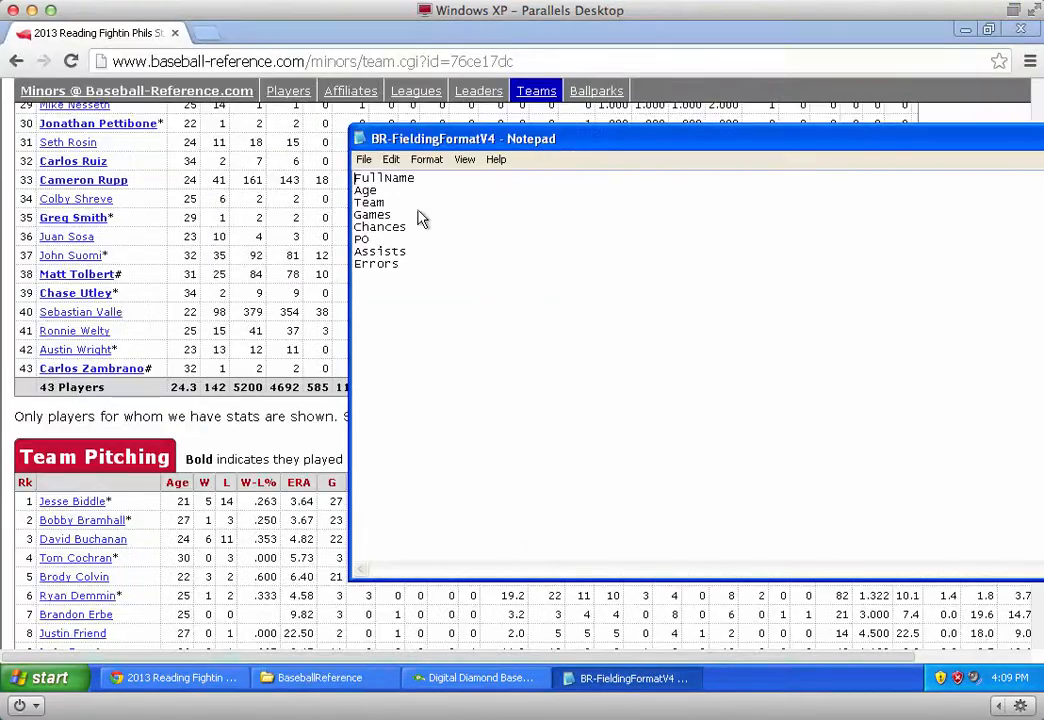
click(234, 434)
scroll(230, 425, down, 3)
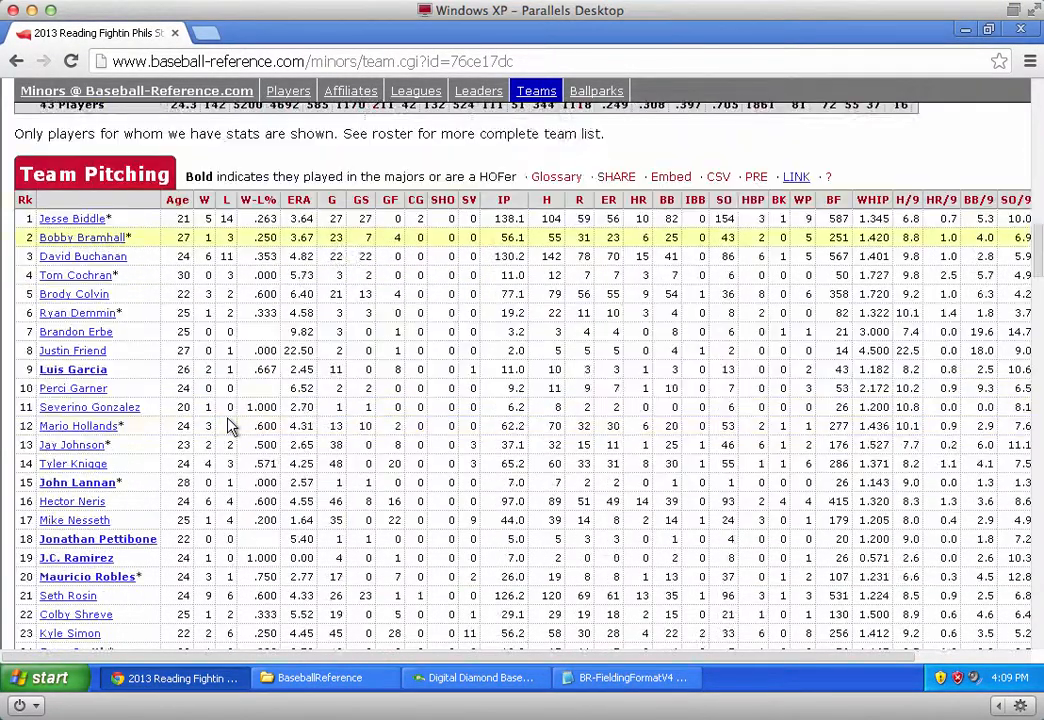
scroll(230, 425, down, 15)
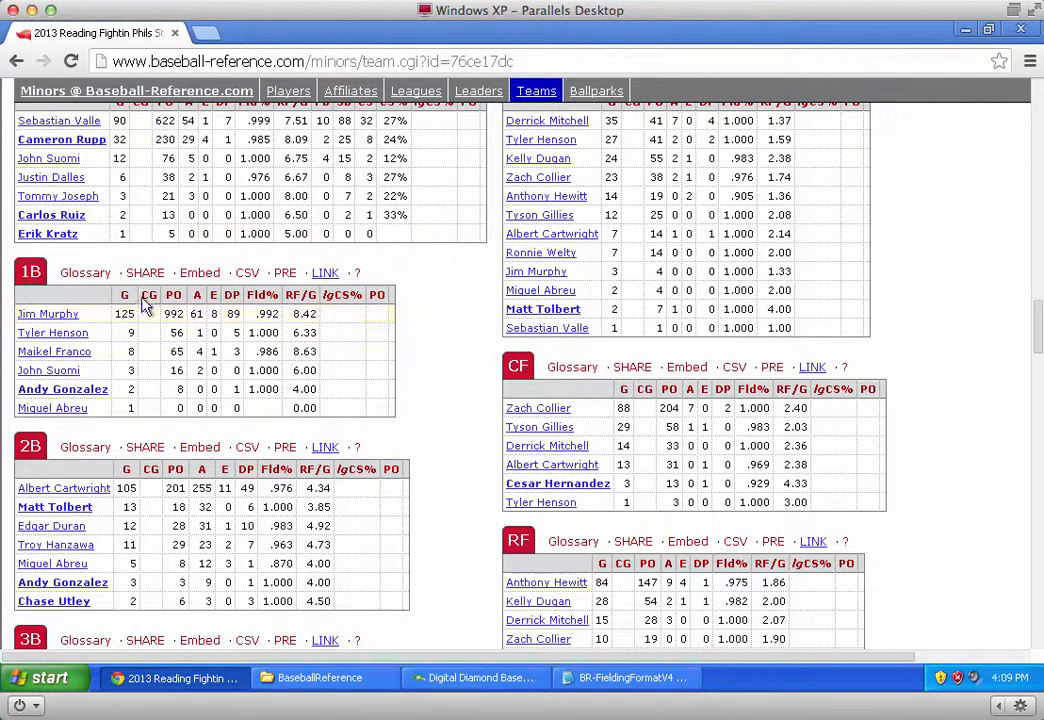
click(600, 678)
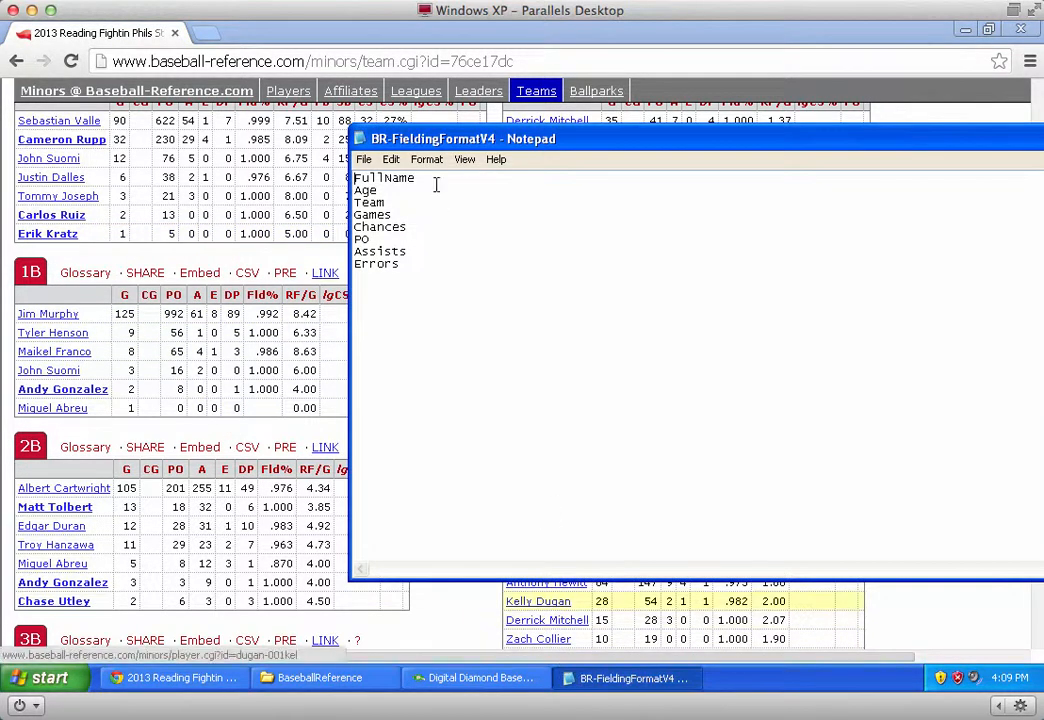
- Delete the Age, Team and Chances lines from the fielding format file
drag(395, 187, 338, 184)
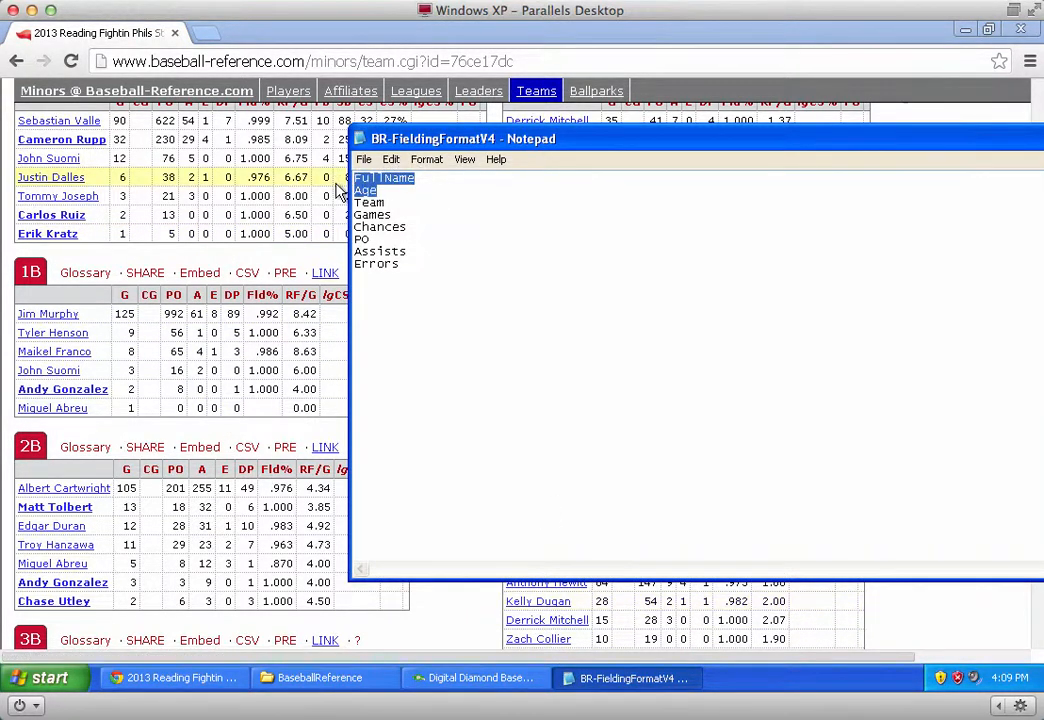
key(Down)
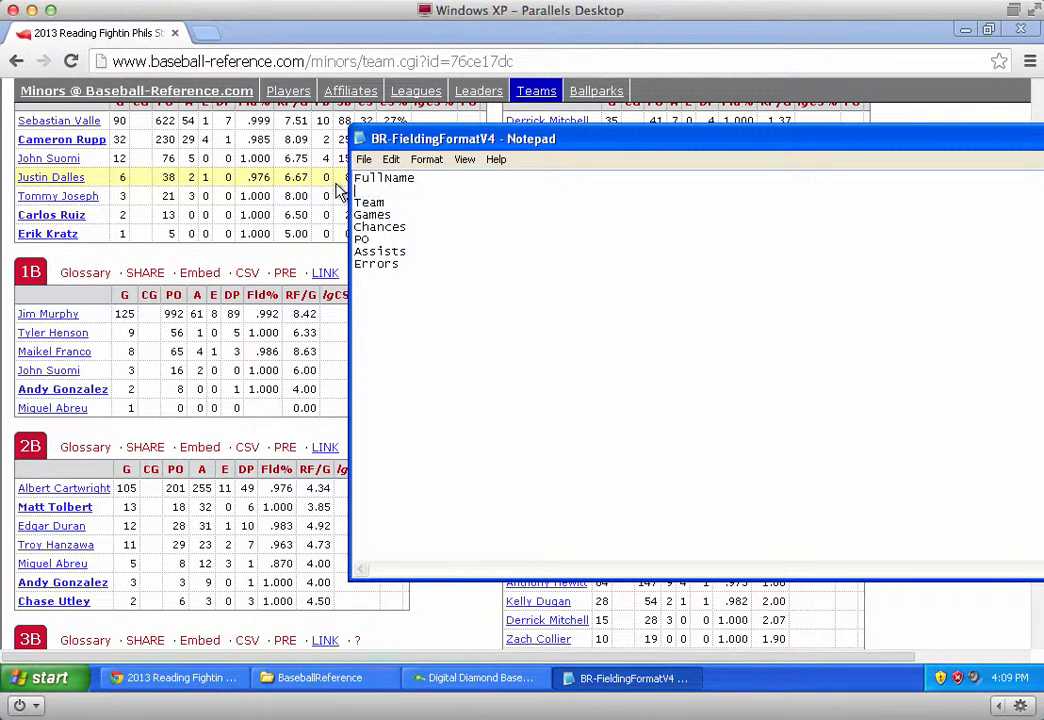
key(BackSpace)
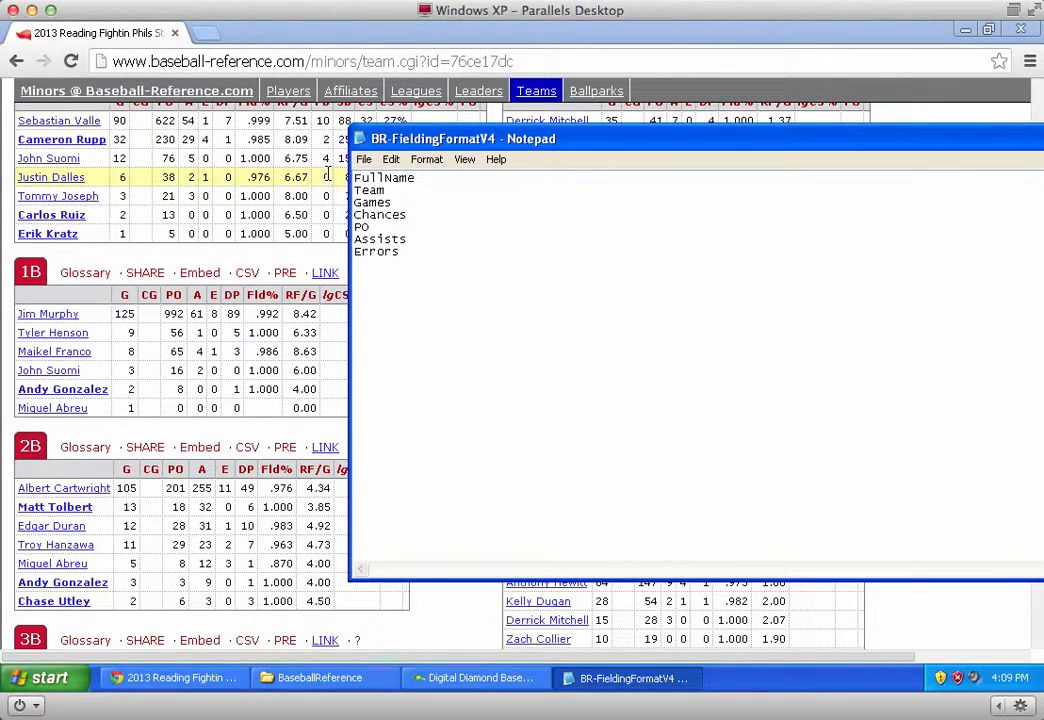
double_click(386, 190)
key(BackSpace)
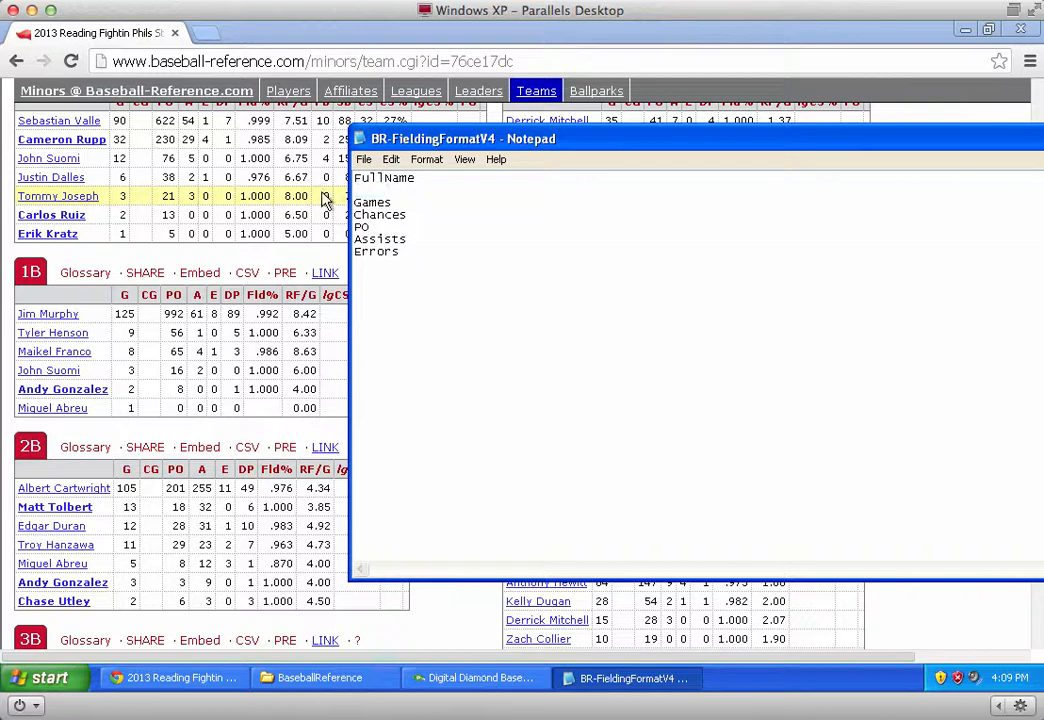
key(BackSpace)
drag(409, 202, 345, 199)
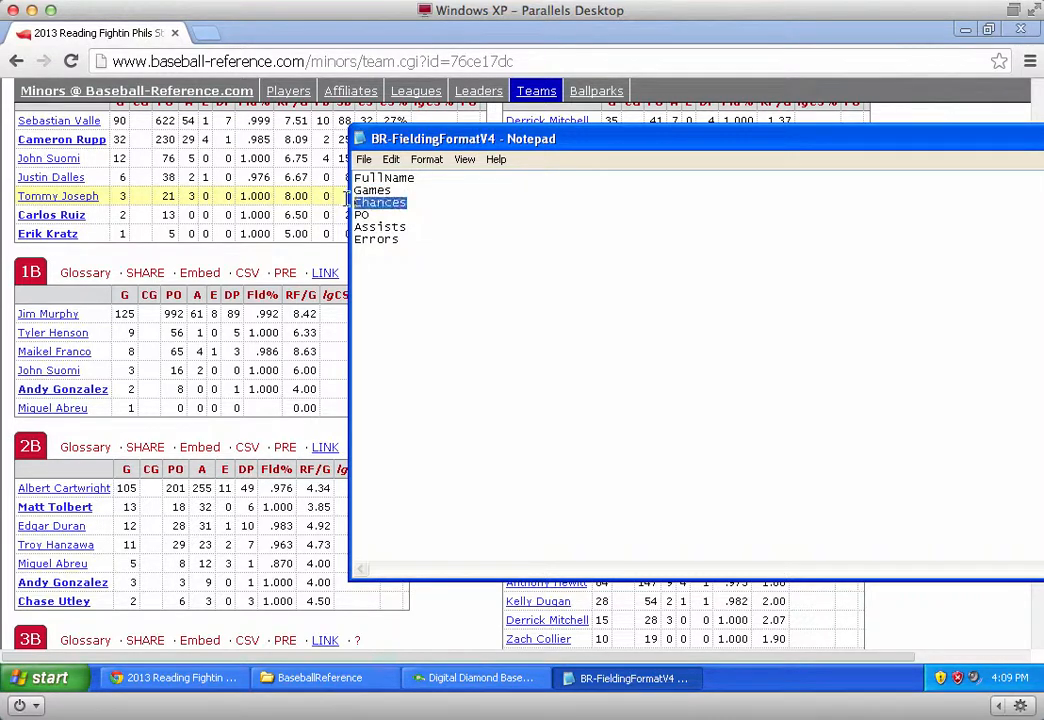
key(BackSpace)
key(BackSpace)
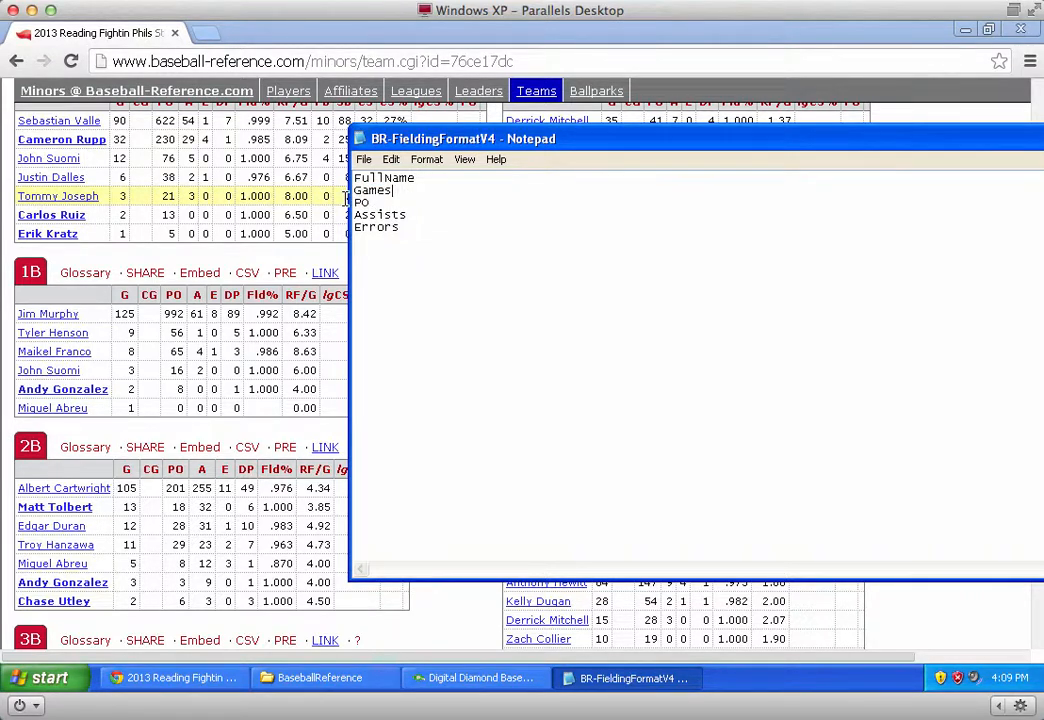
- Save the fielding format as BR-MinorsFieldingFormatV4 in the BaseballReference folder and close the file
click(364, 160)
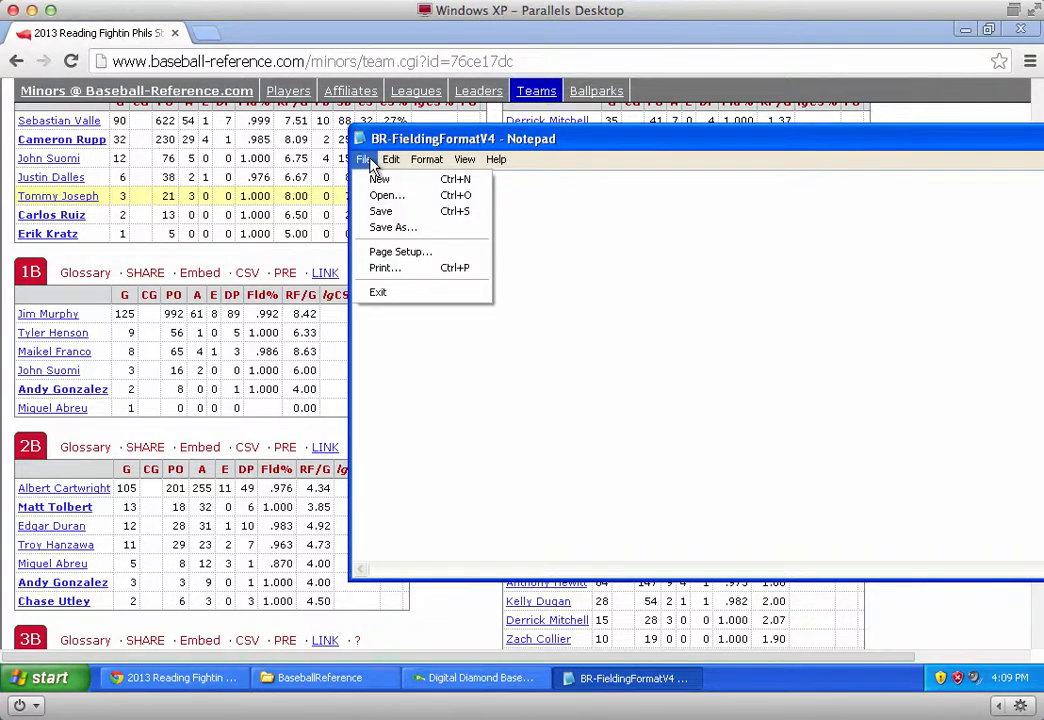
click(399, 229)
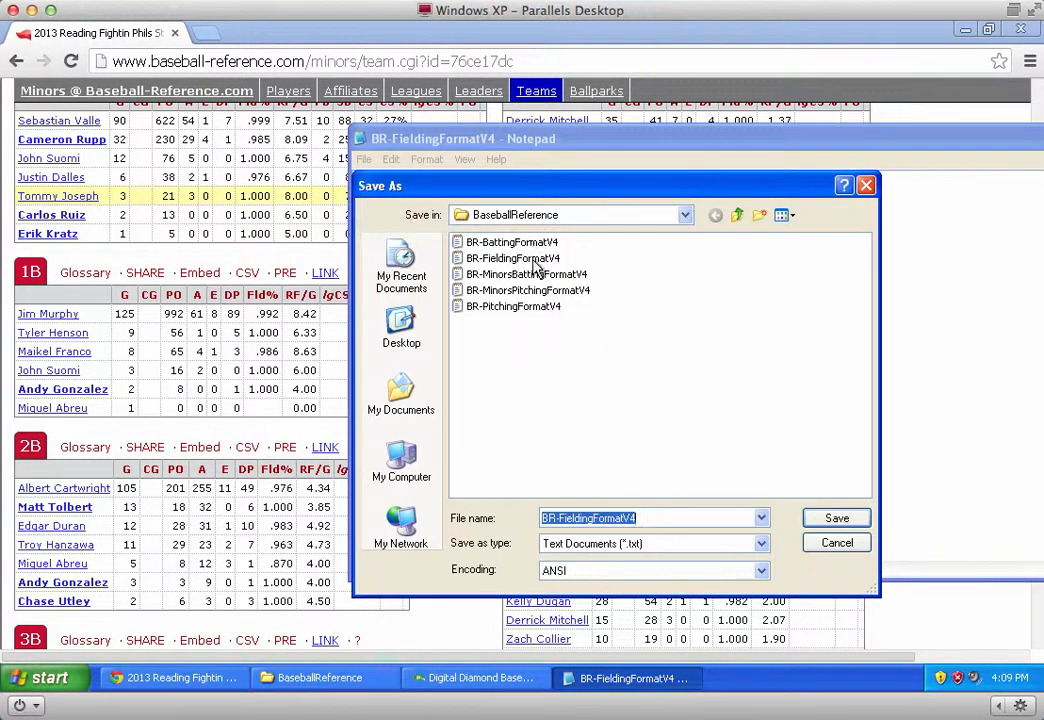
click(558, 518)
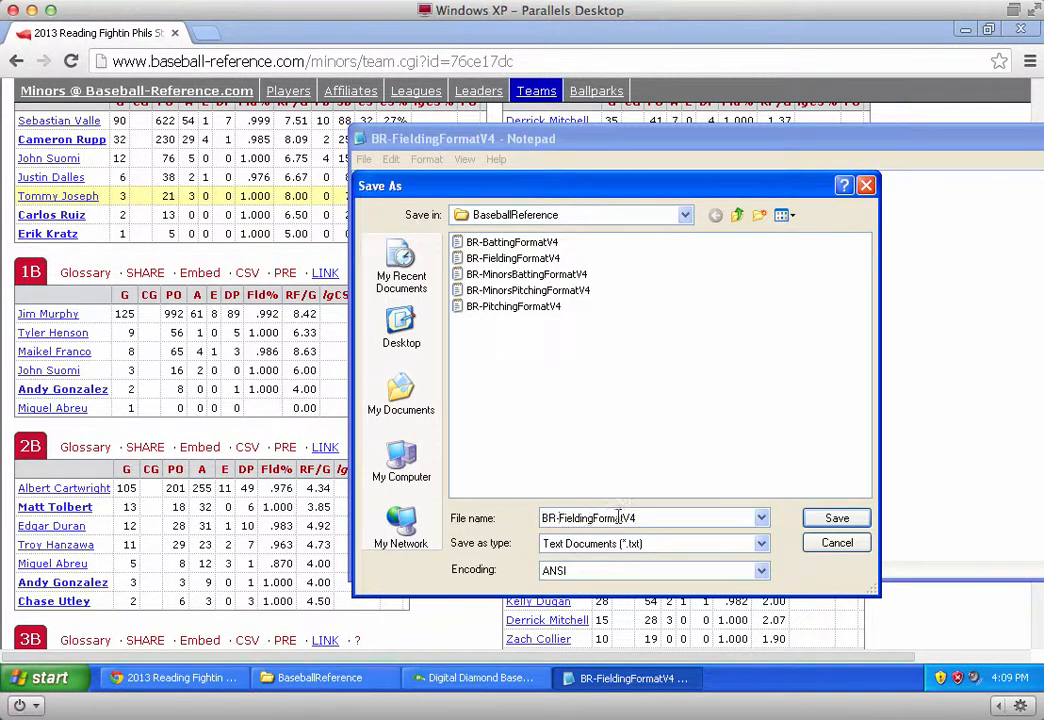
text(Minors)
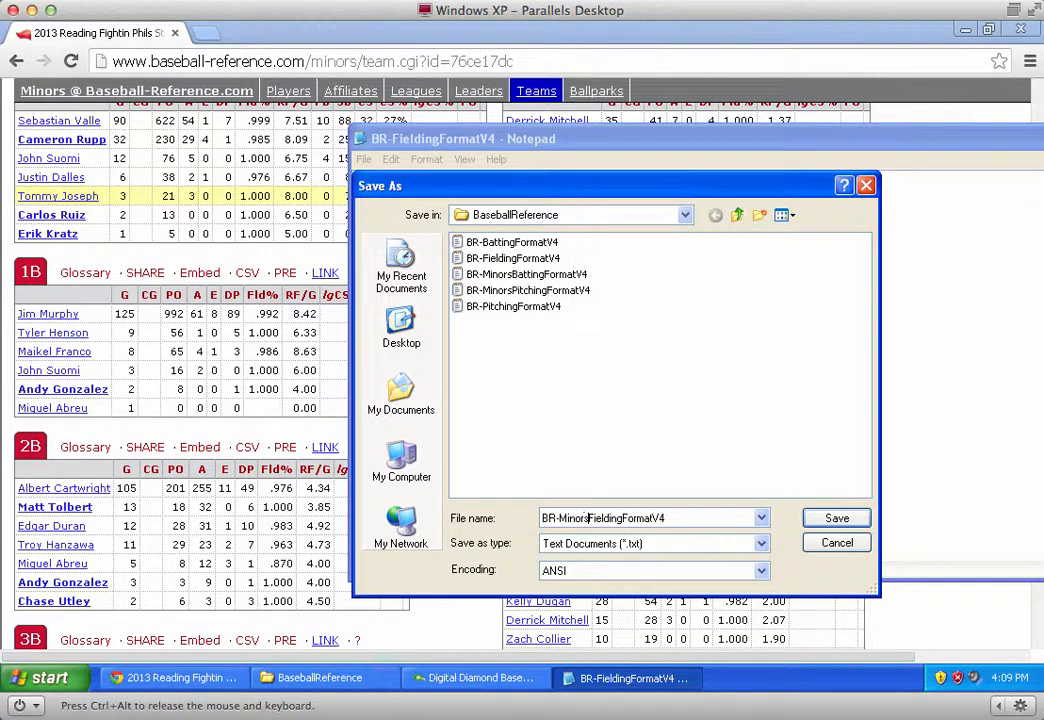
click(837, 518)
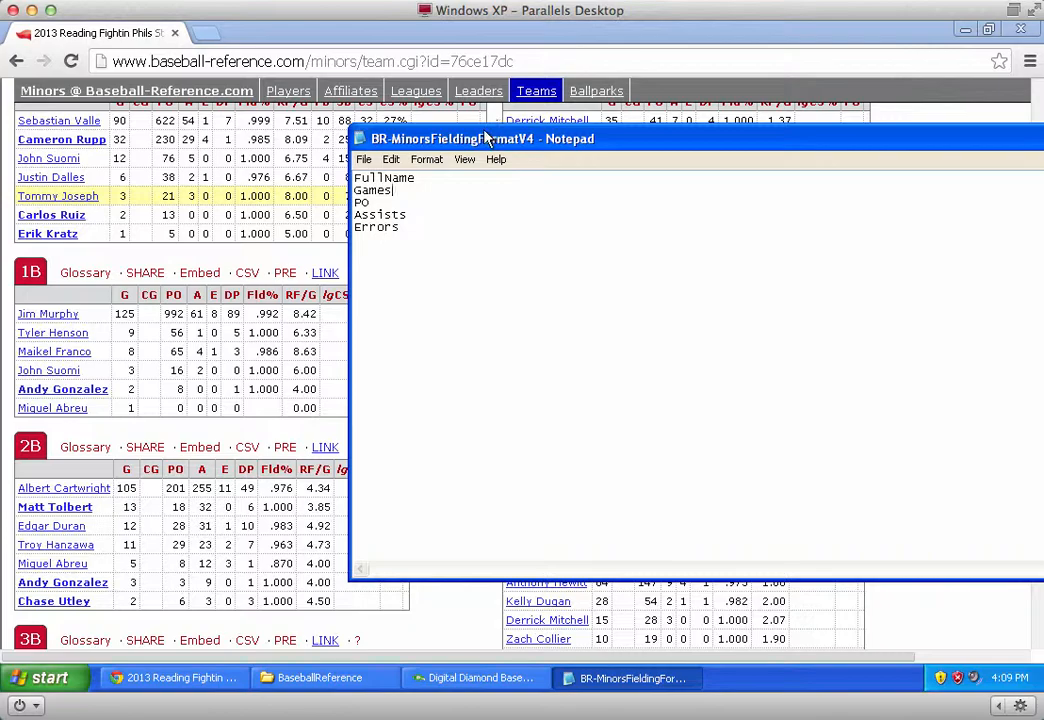
key(alt+F4)
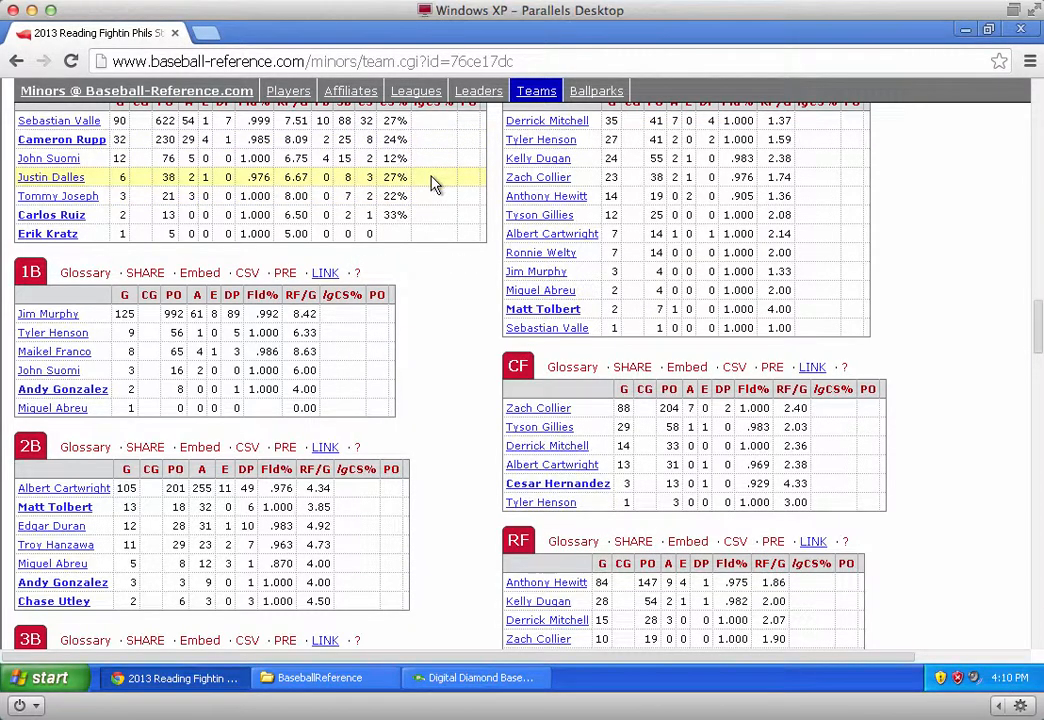
- Open the sharing toolbox for the Team Batting table and remove the Rk column
scroll(430, 183, up, 20)
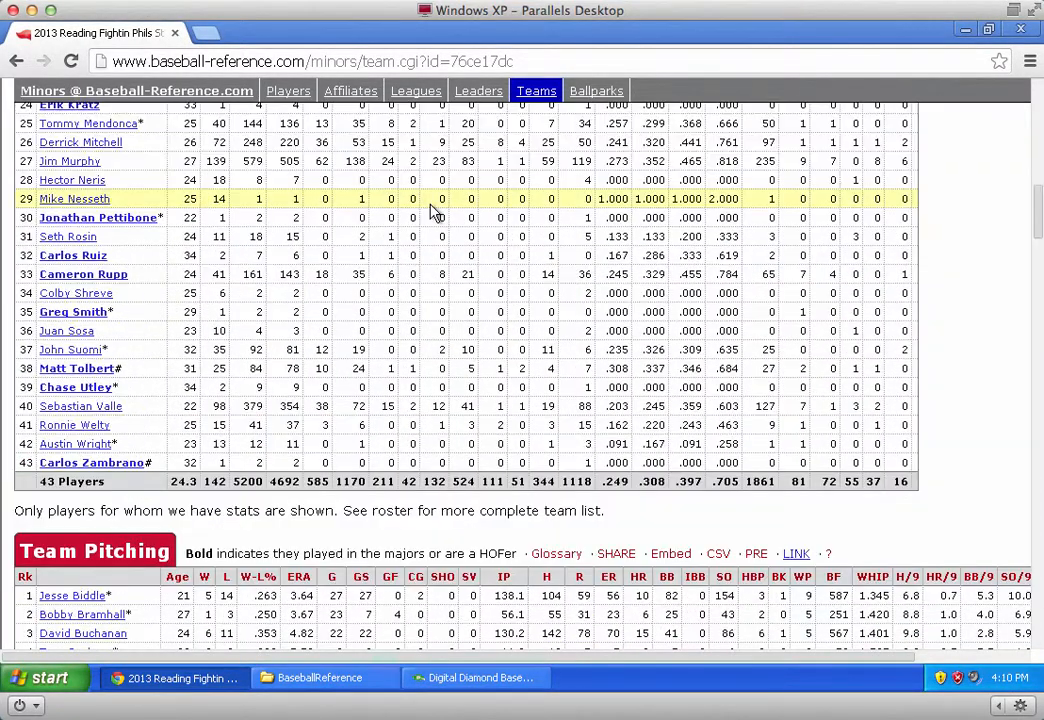
scroll(433, 212, down, 5)
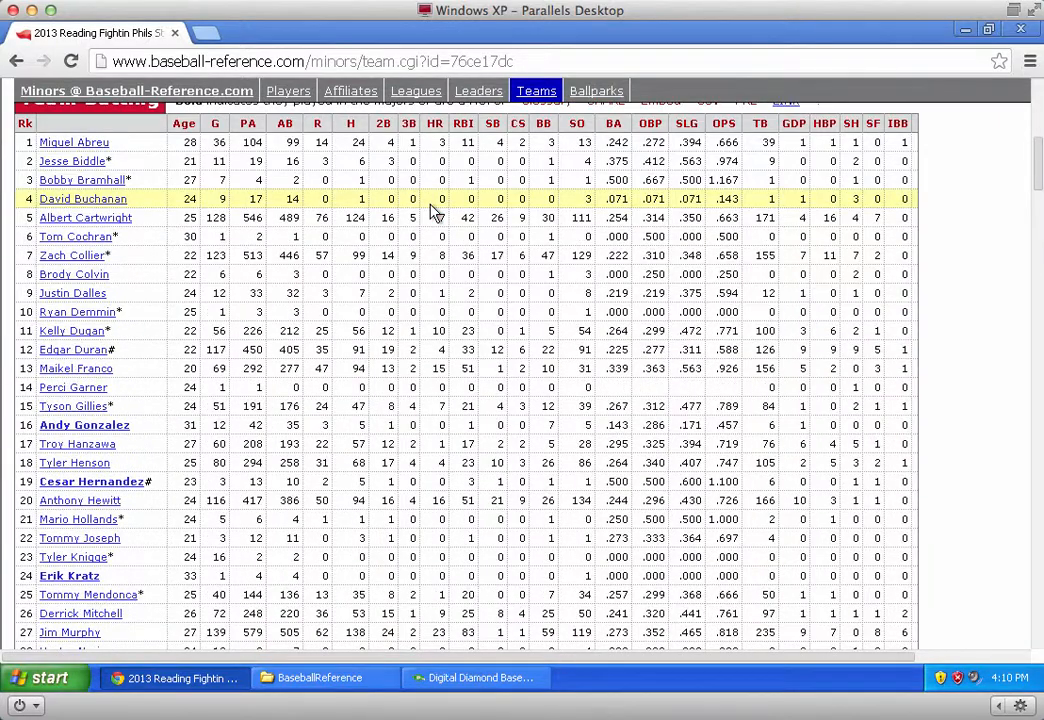
scroll(585, 196, up, 2)
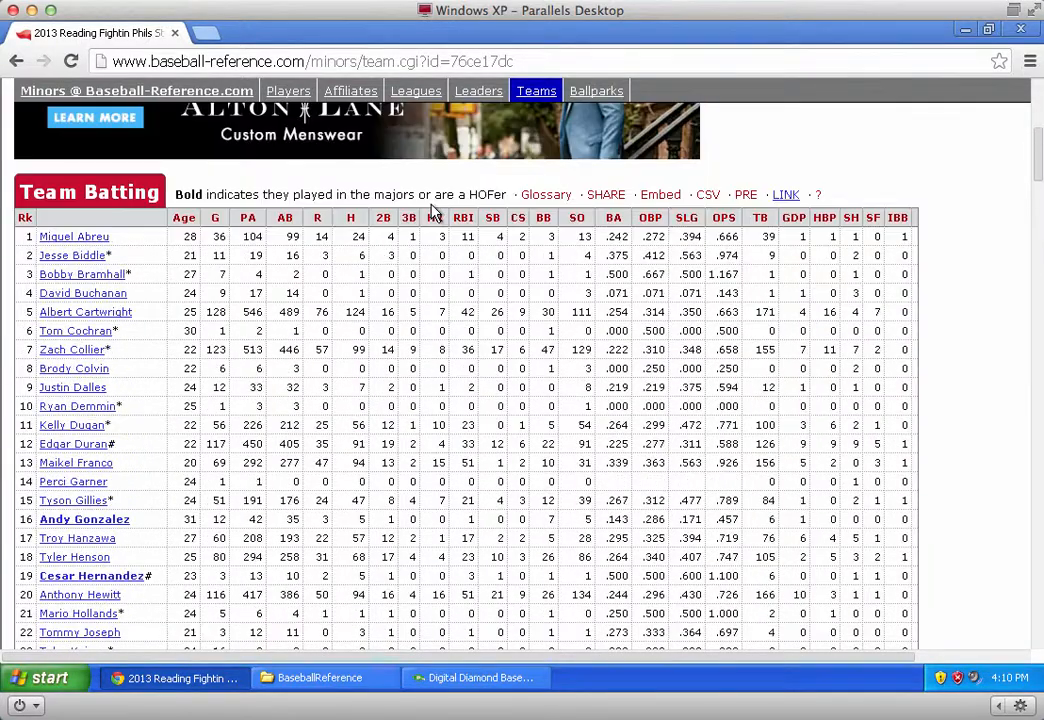
click(603, 197)
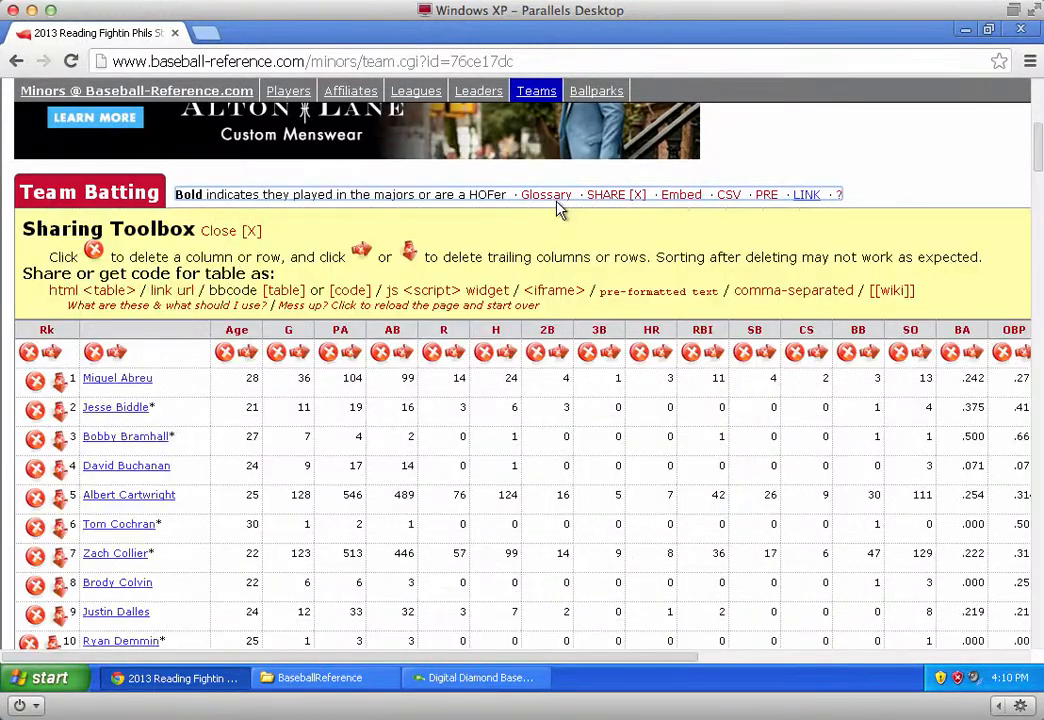
click(28, 351)
- Open BR-MinorsBattingFormatV4 from the BaseballReference folder and place it beside the Team Batting columns for comparison
click(331, 684)
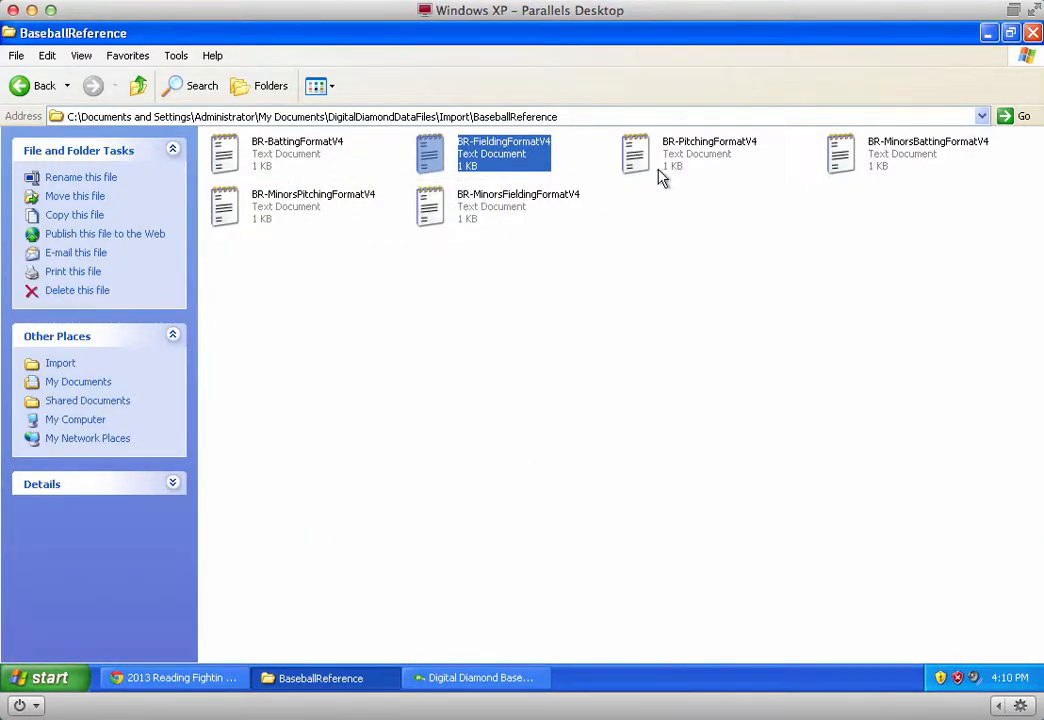
double_click(880, 168)
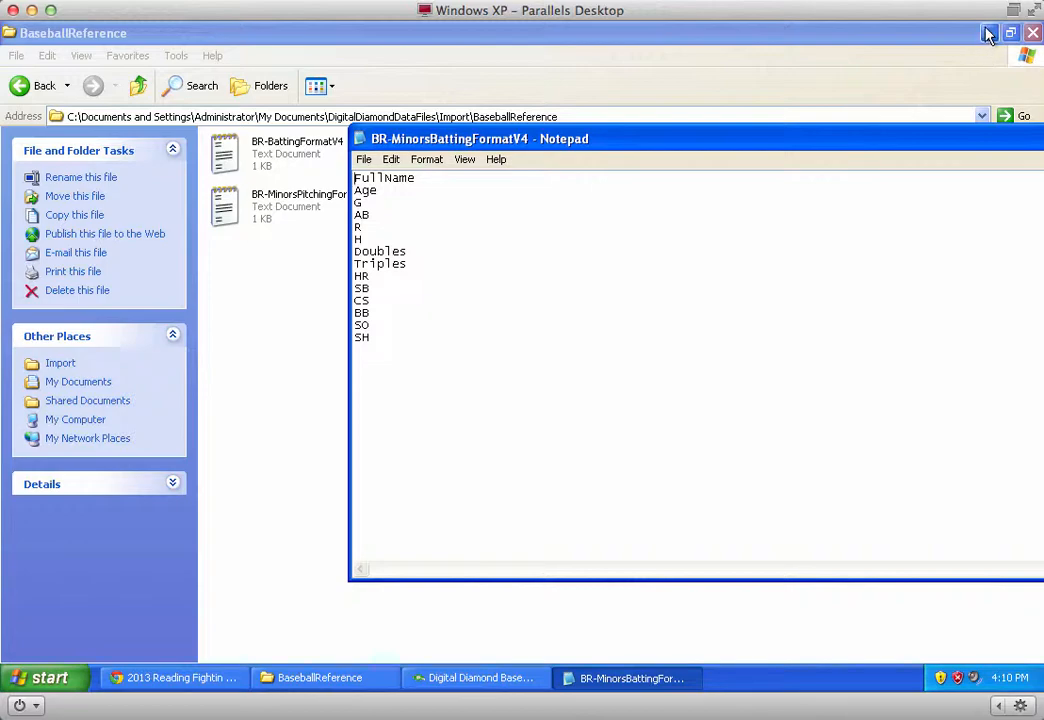
click(988, 35)
drag(590, 140, 905, 122)
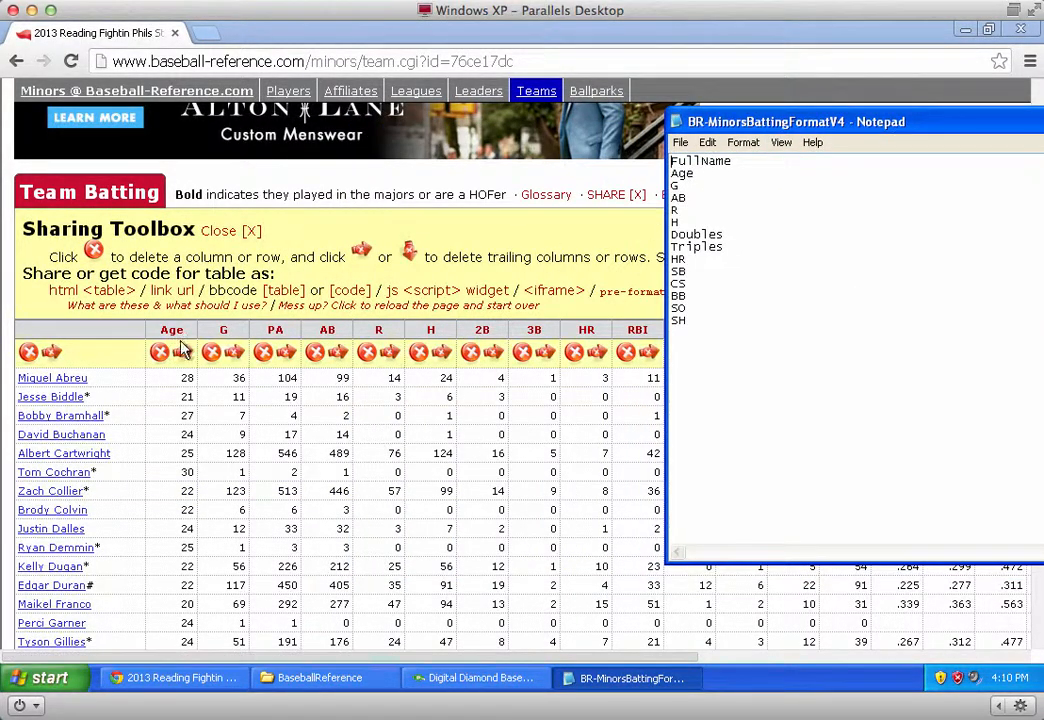
- Remove the PA and RBI columns from the Team Batting table, following the batting format file
click(268, 353)
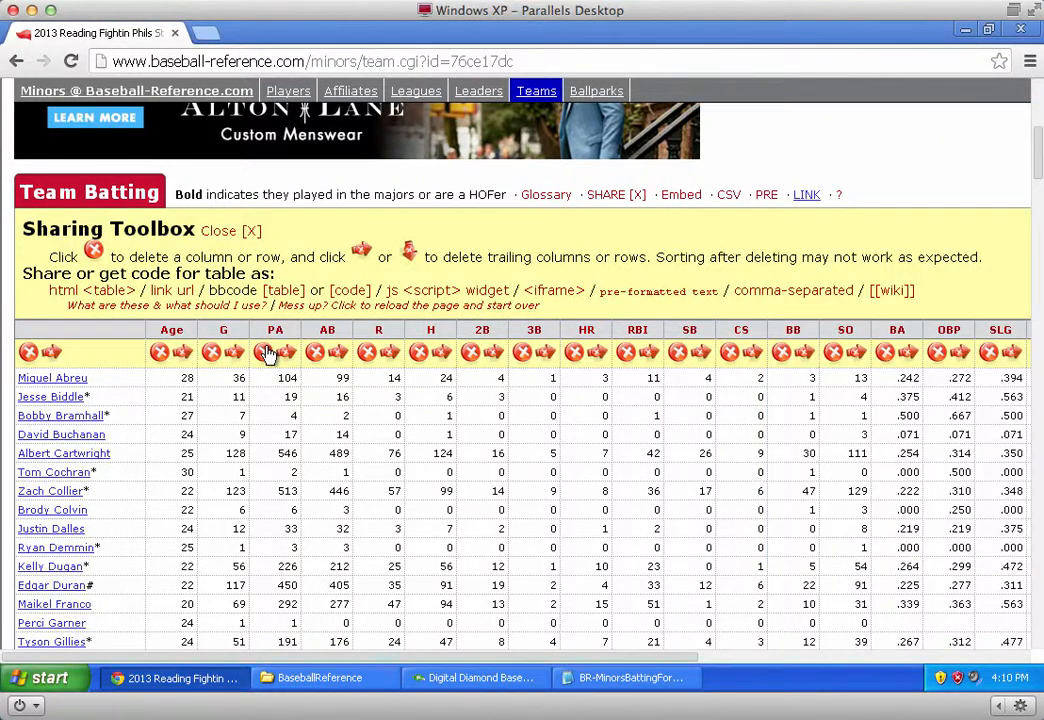
click(630, 686)
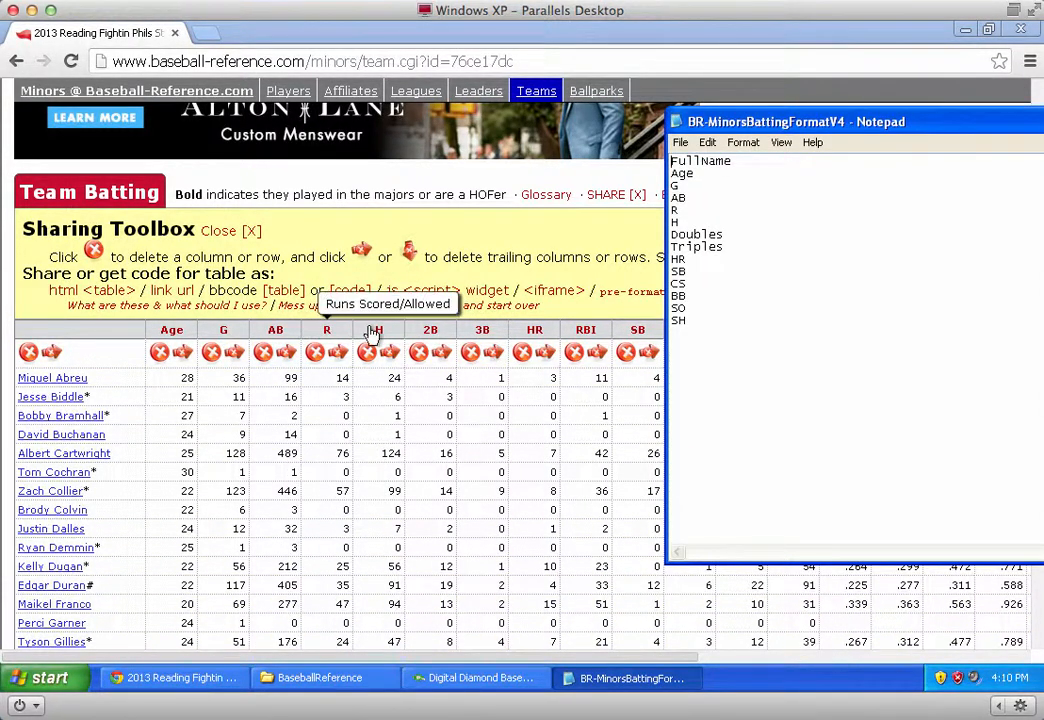
click(576, 353)
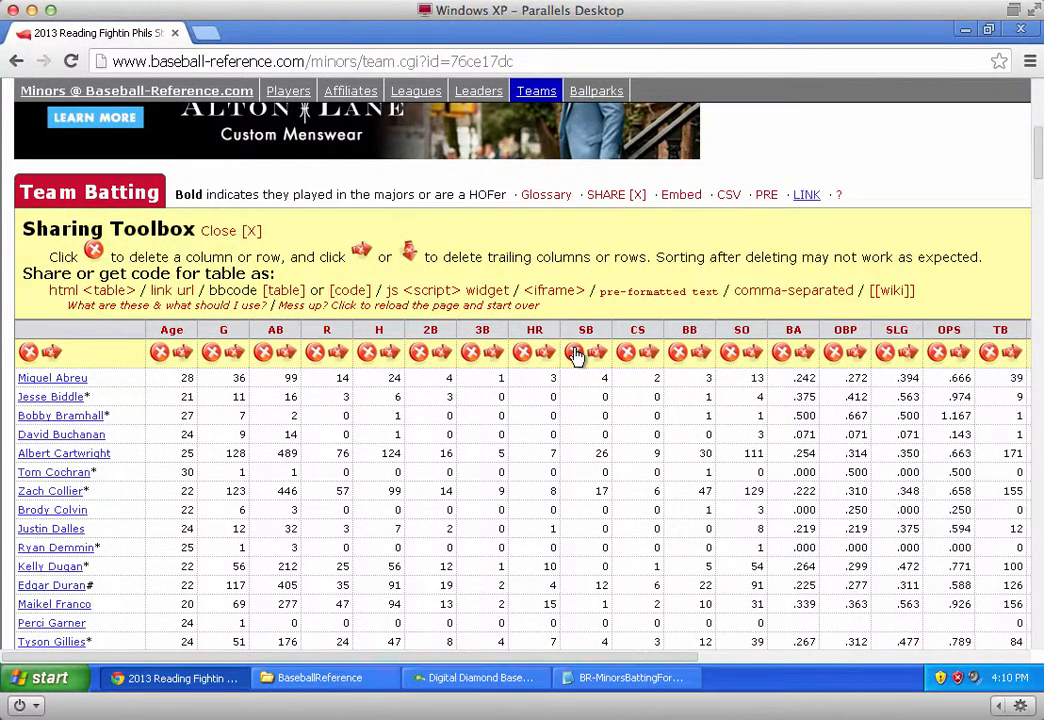
- Remove the BA, OBP, SLG, OPS, TB, GDP and HBP columns and all columns after SH, checking against the batting format file
click(628, 678)
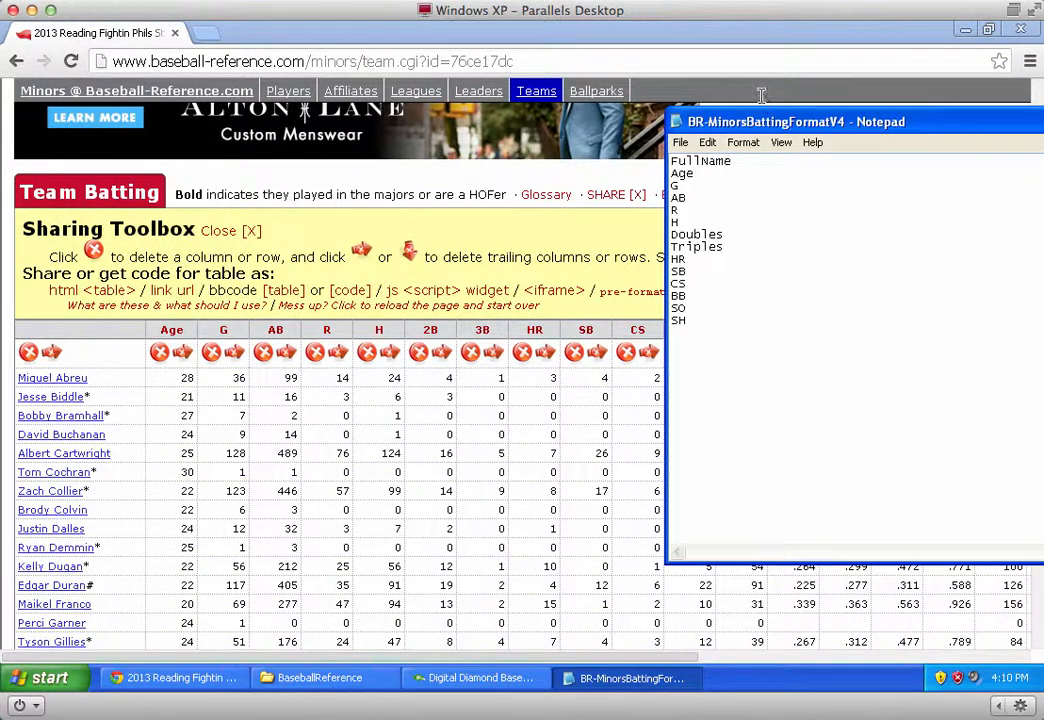
drag(762, 121, 905, 115)
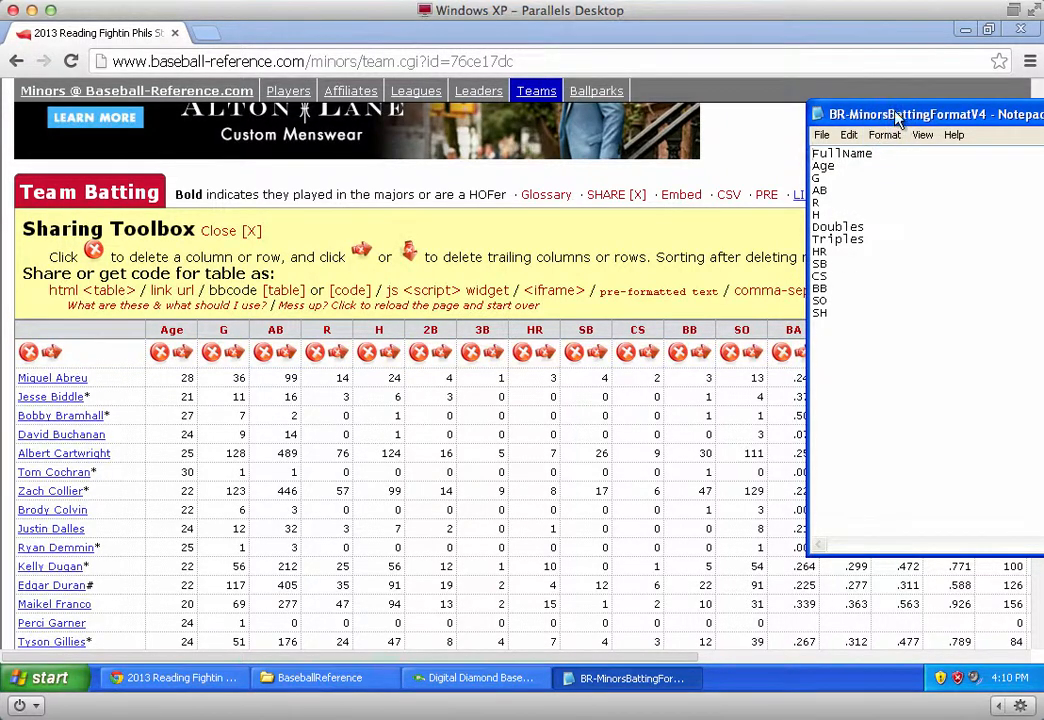
drag(897, 117, 615, 463)
click(781, 352)
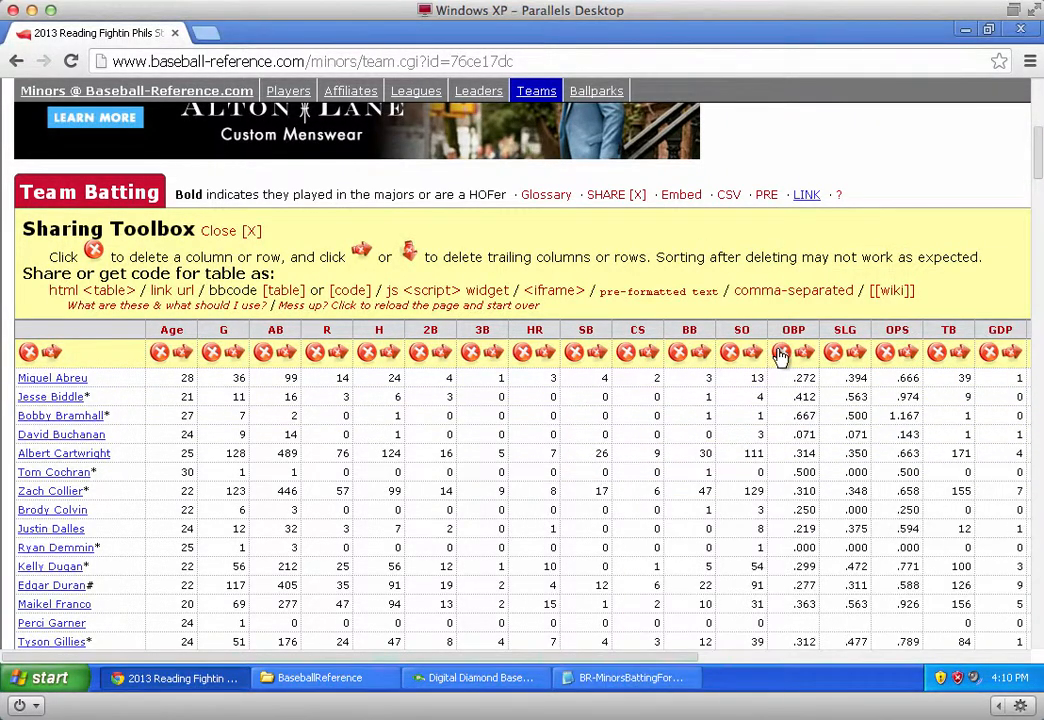
click(781, 352)
click(781, 352)
click(781, 352)
click(781, 352)
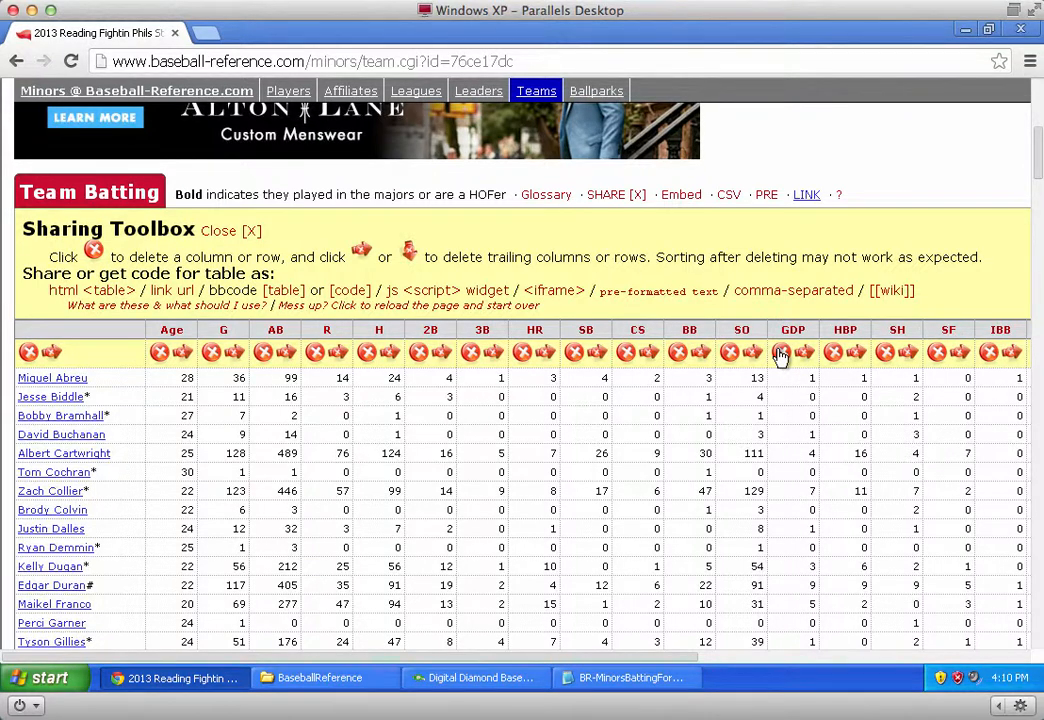
click(781, 352)
click(781, 352)
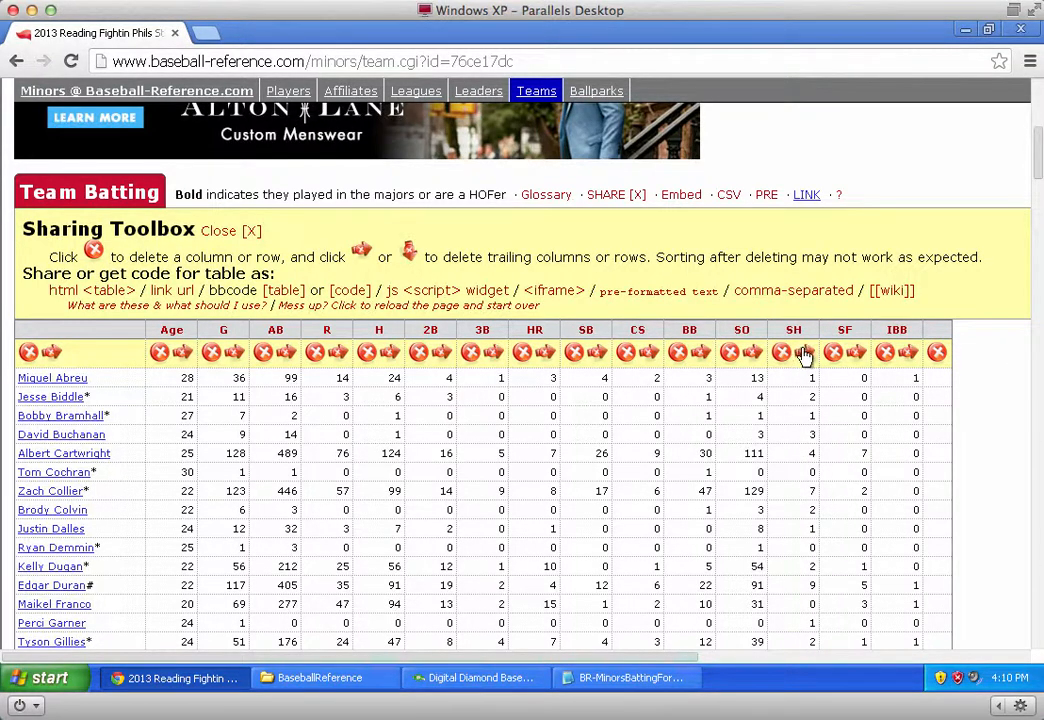
click(803, 352)
- Generate the trimmed Team Batting table as comma-separated text and copy all of it
click(738, 294)
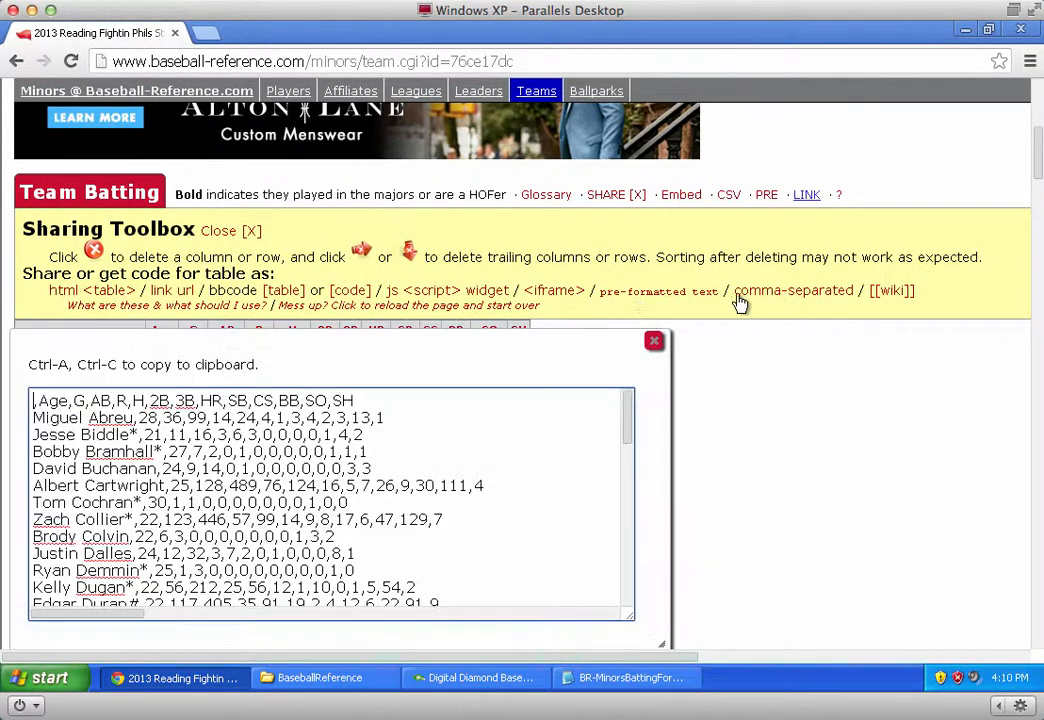
click(453, 428)
key(ctrl+a)
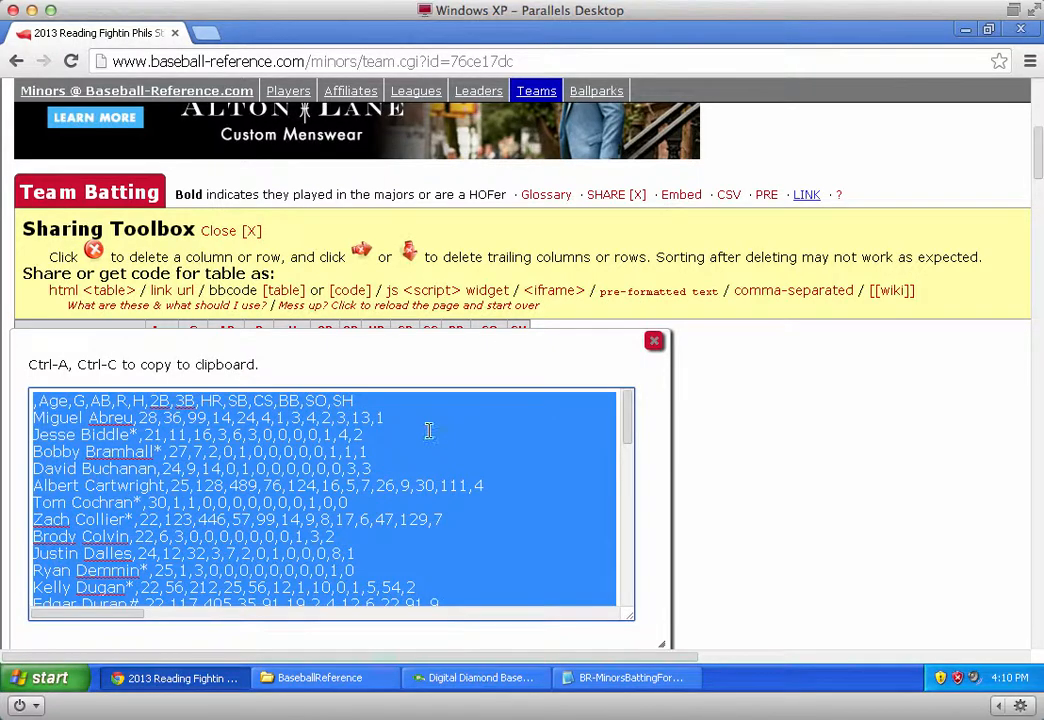
right_click(429, 432)
click(505, 230)
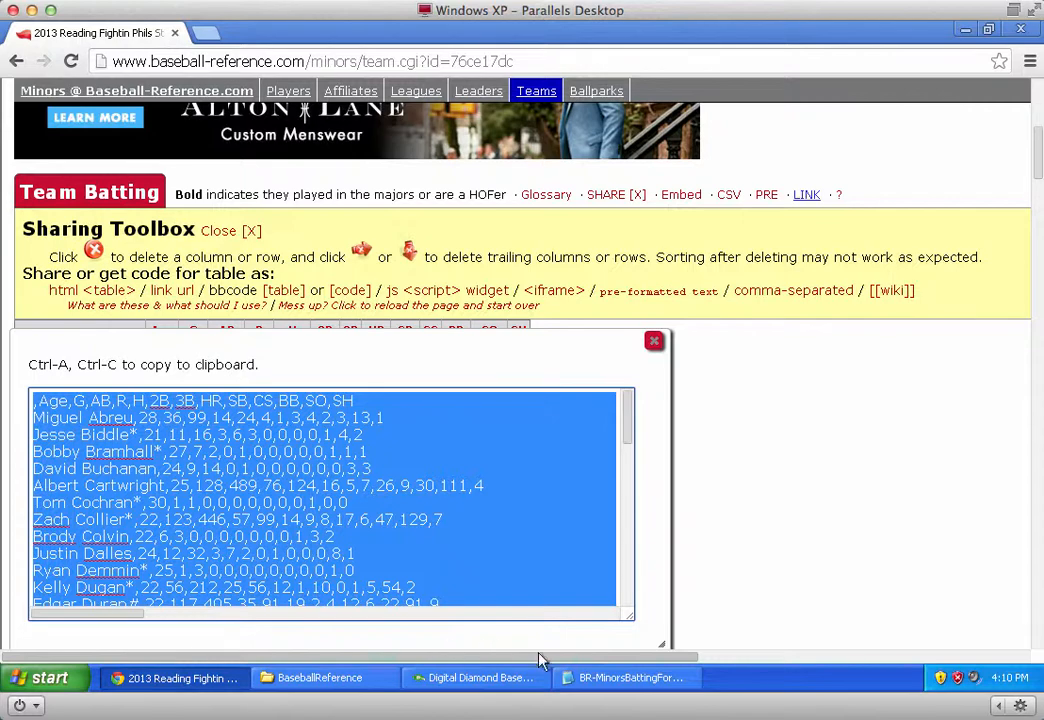
- Switch to Notepad, start a new blank document in place of the batting format file and paste the copied batting data
click(627, 678)
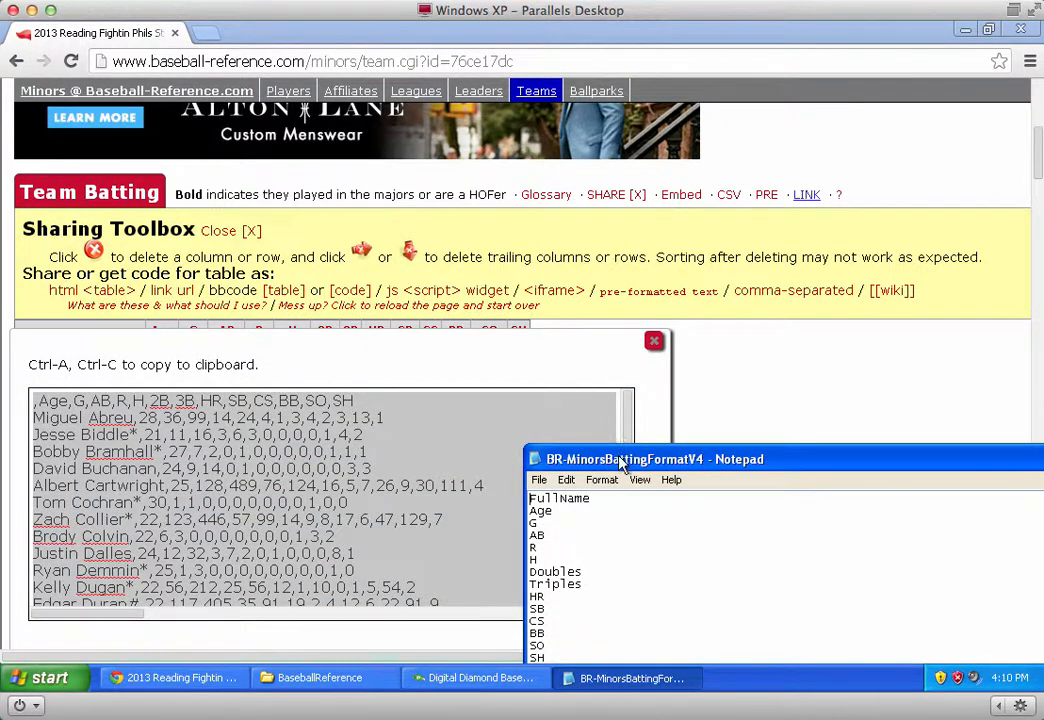
drag(622, 463, 365, 64)
click(280, 85)
click(295, 105)
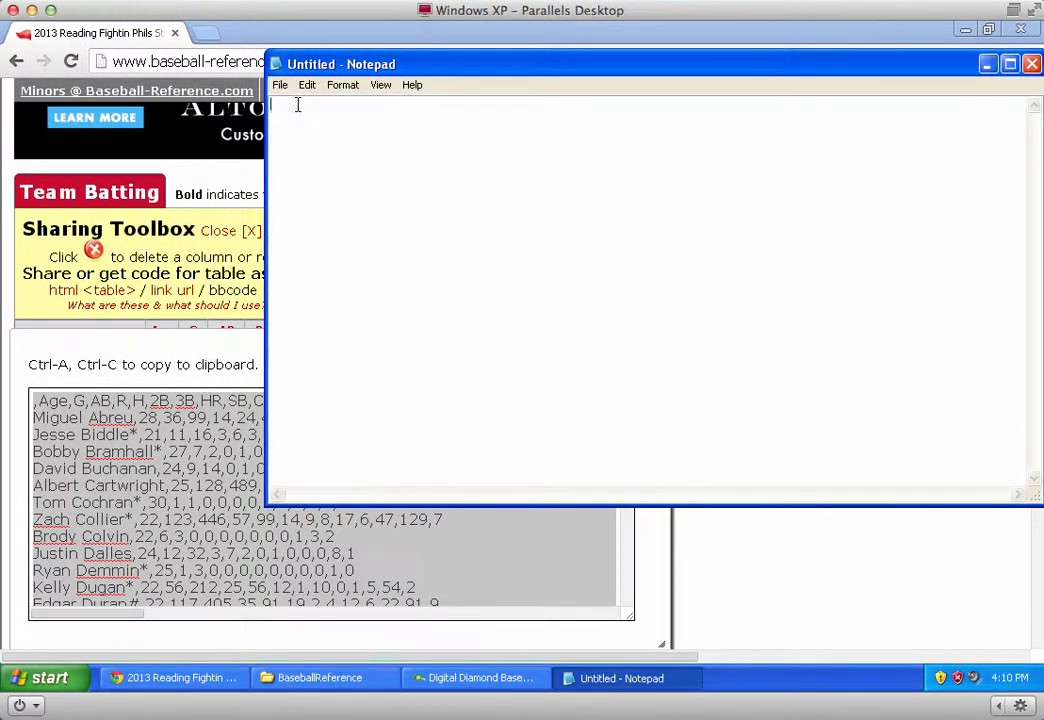
key(ctrl+v)
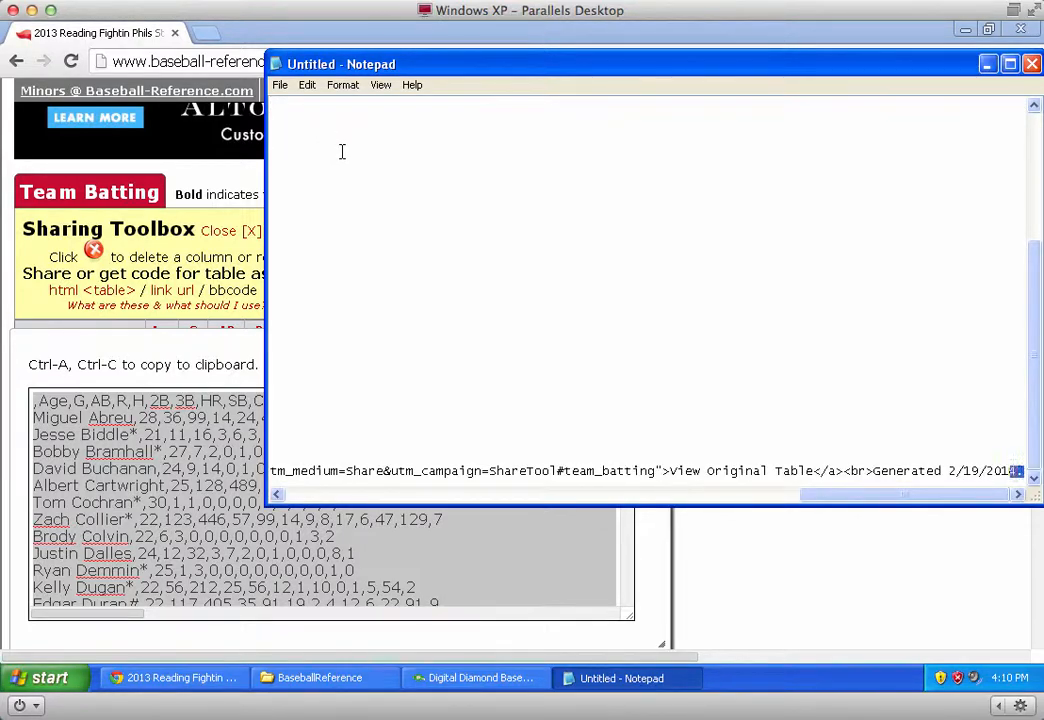
- Delete the 43 Players totals line and the "Provided by" attribution text from the end of the pasted batting data
click(419, 452)
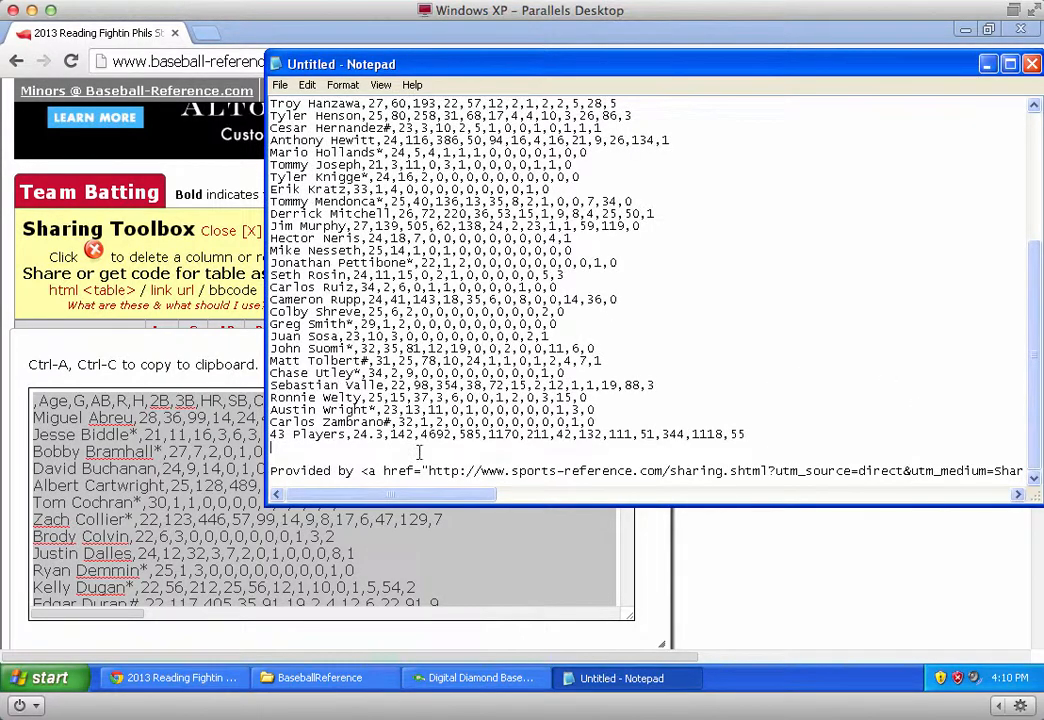
drag(268, 434, 1039, 570)
key(Delete)
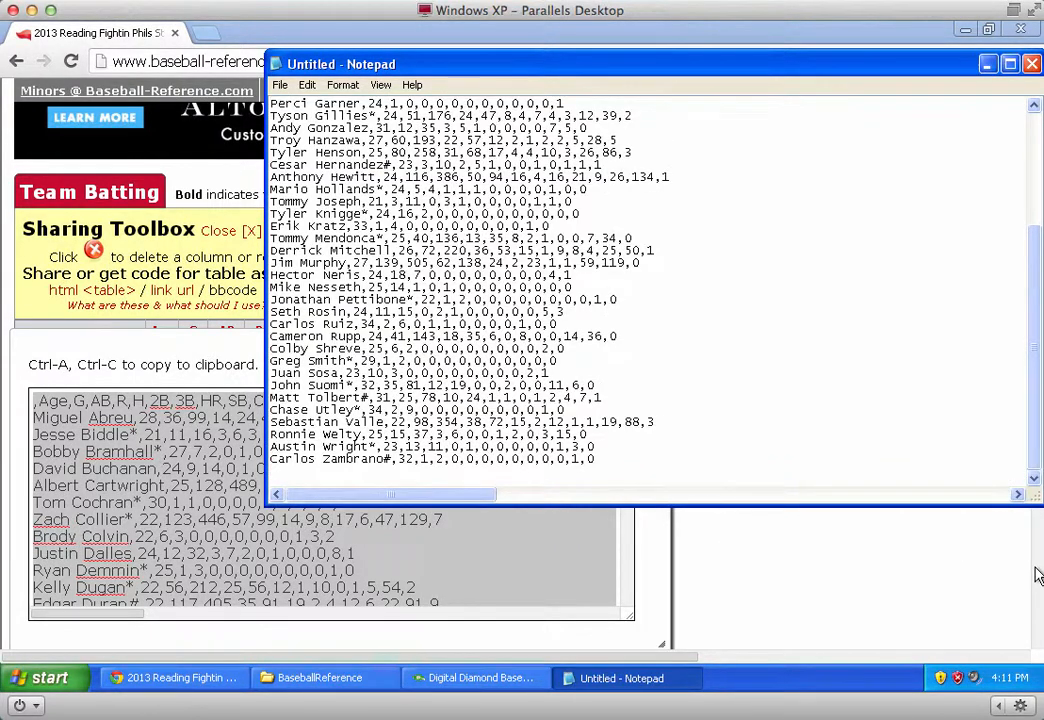
- Remove the blank line left after the last player in the batting data and reposition the Notepad window
key(BackSpace)
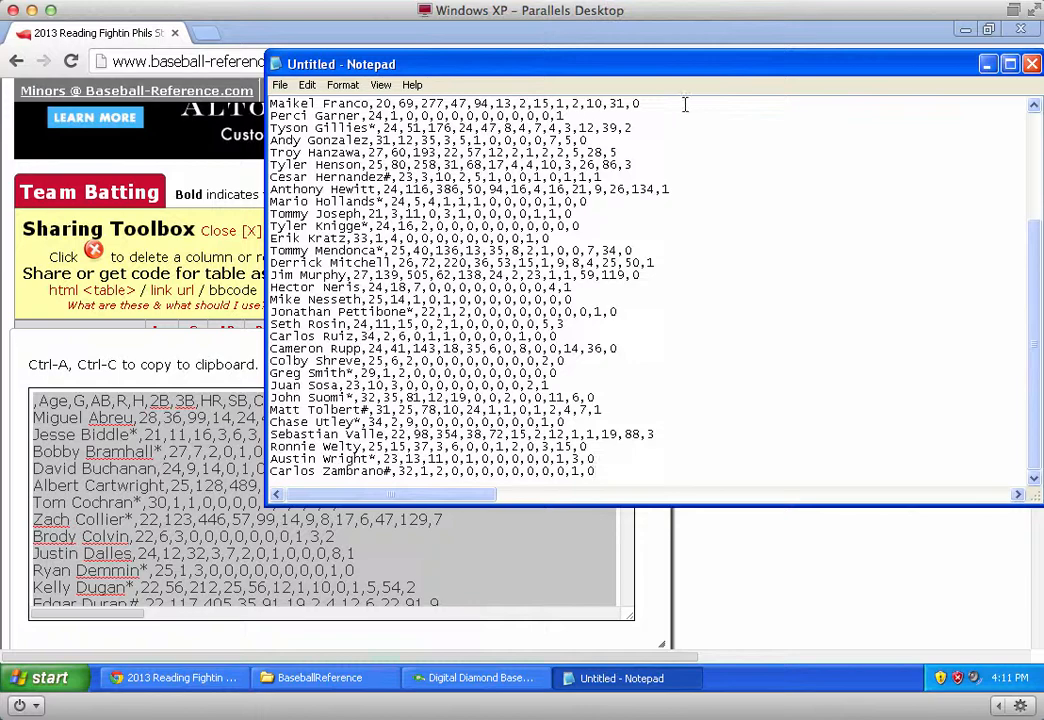
drag(686, 78, 611, 91)
scroll(660, 221, up, 1)
scroll(660, 221, down, 1)
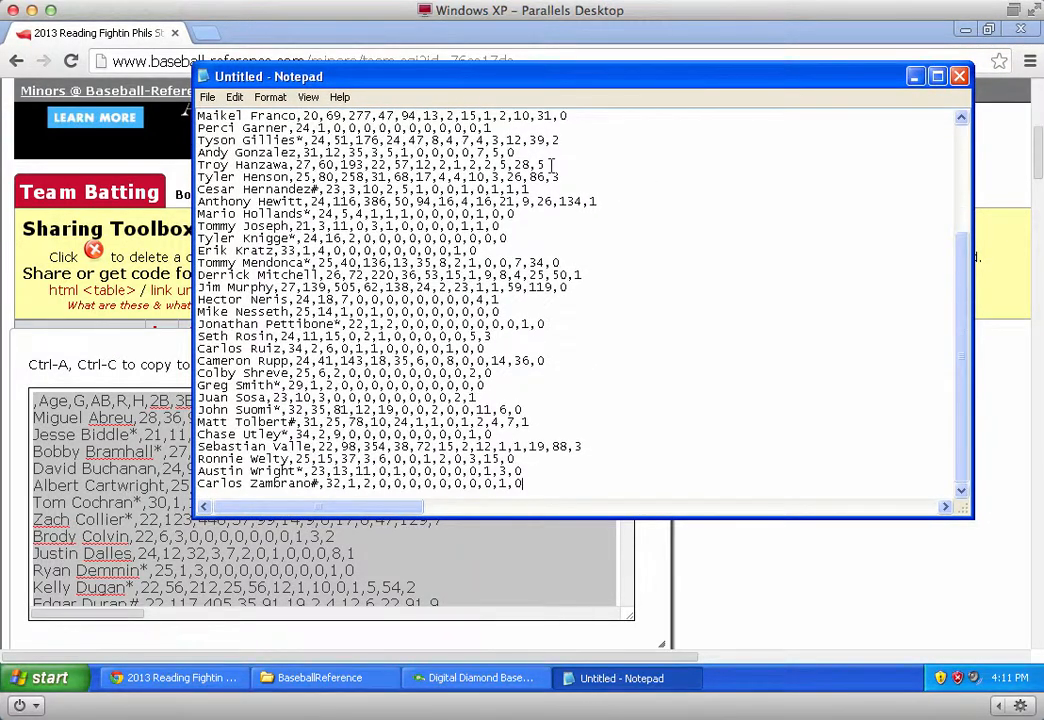
- Start saving the batting data, creating and opening a new folder named EasternLeague inside the BaseballReference folder
click(207, 97)
click(240, 163)
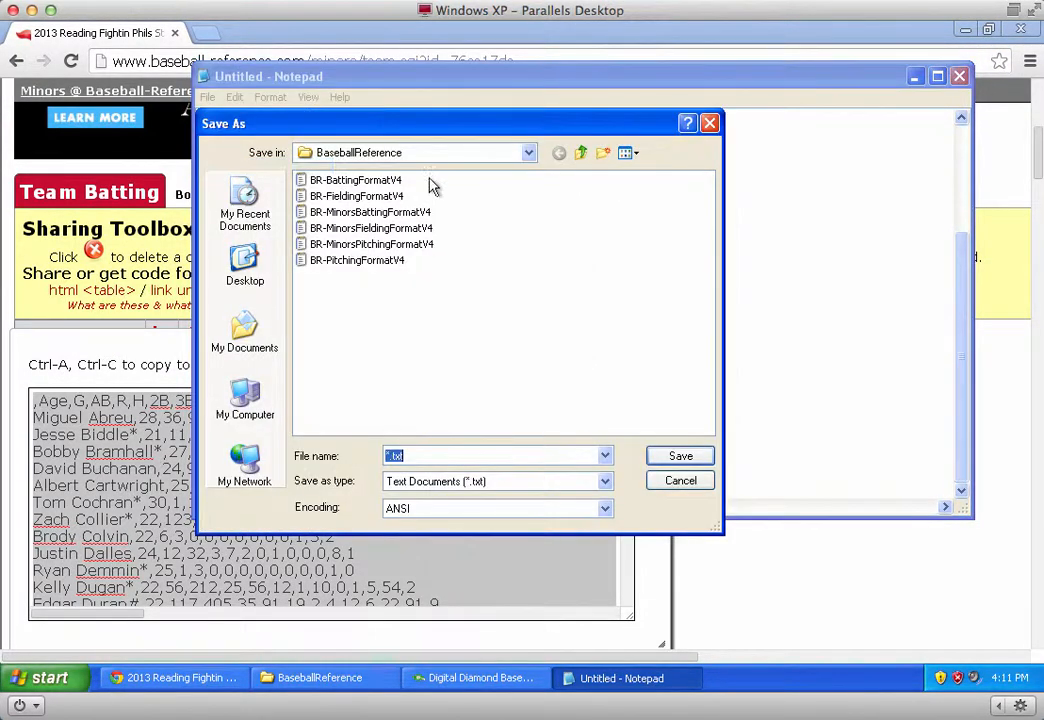
click(604, 153)
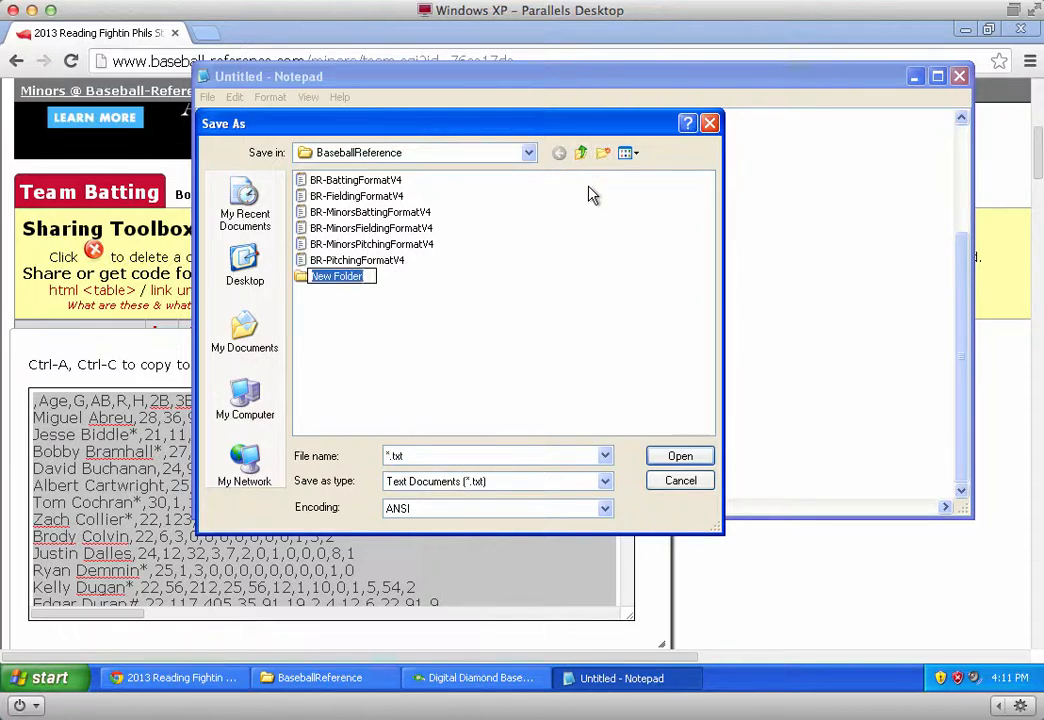
text(Eastern)
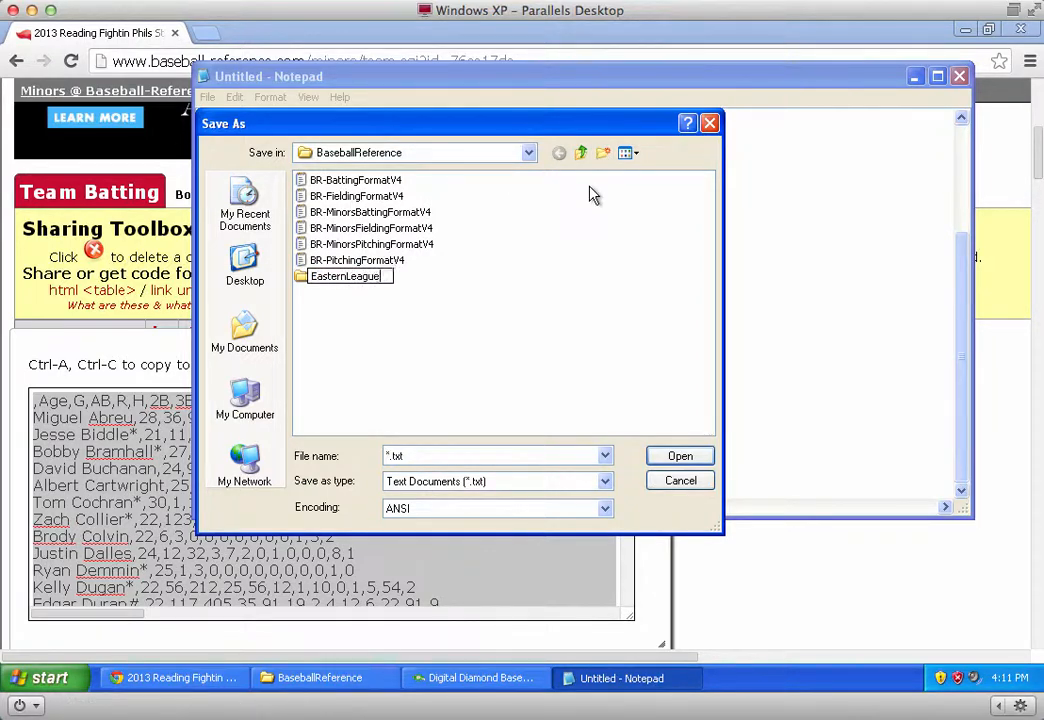
text(League)
key(Return)
key(Return)
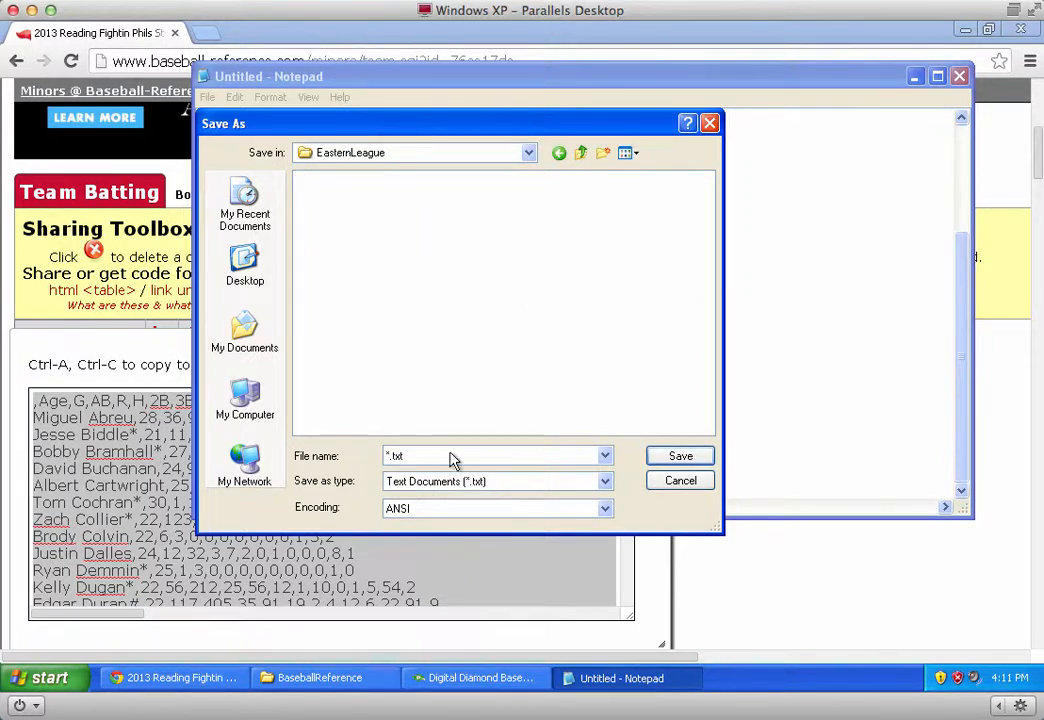
- Save the batting data as batter.txt in the EasternLeague folder
double_click(403, 457)
text(batter)
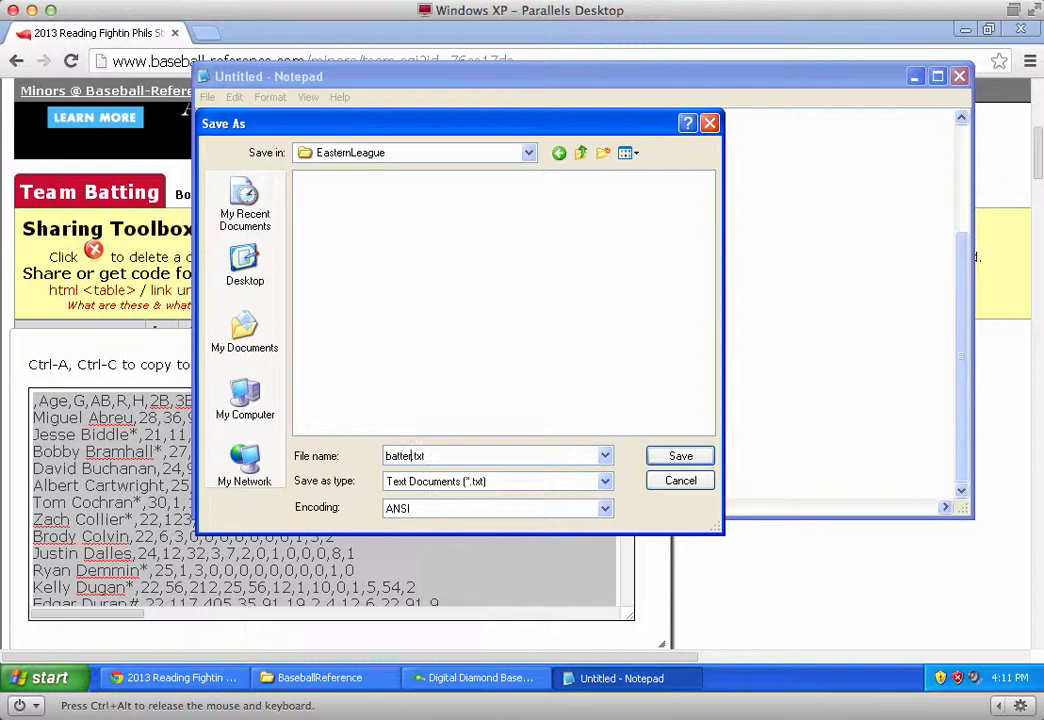
key(Return)
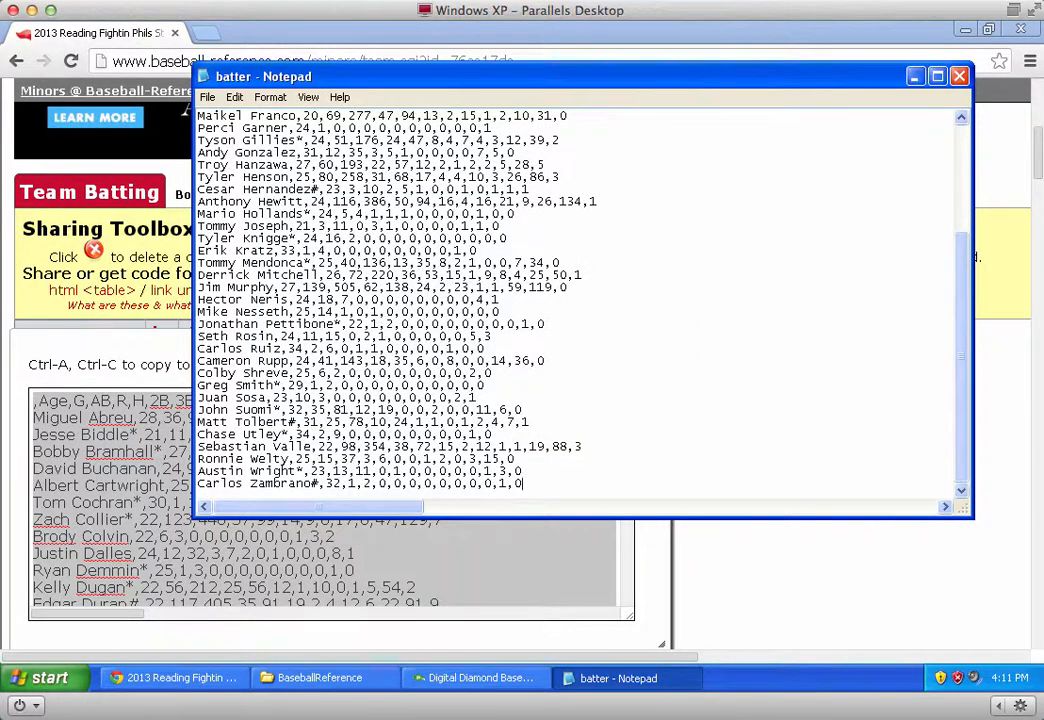
- Start a new blank Notepad document and switch back to the team page in Chrome
click(207, 97)
click(221, 116)
click(232, 32)
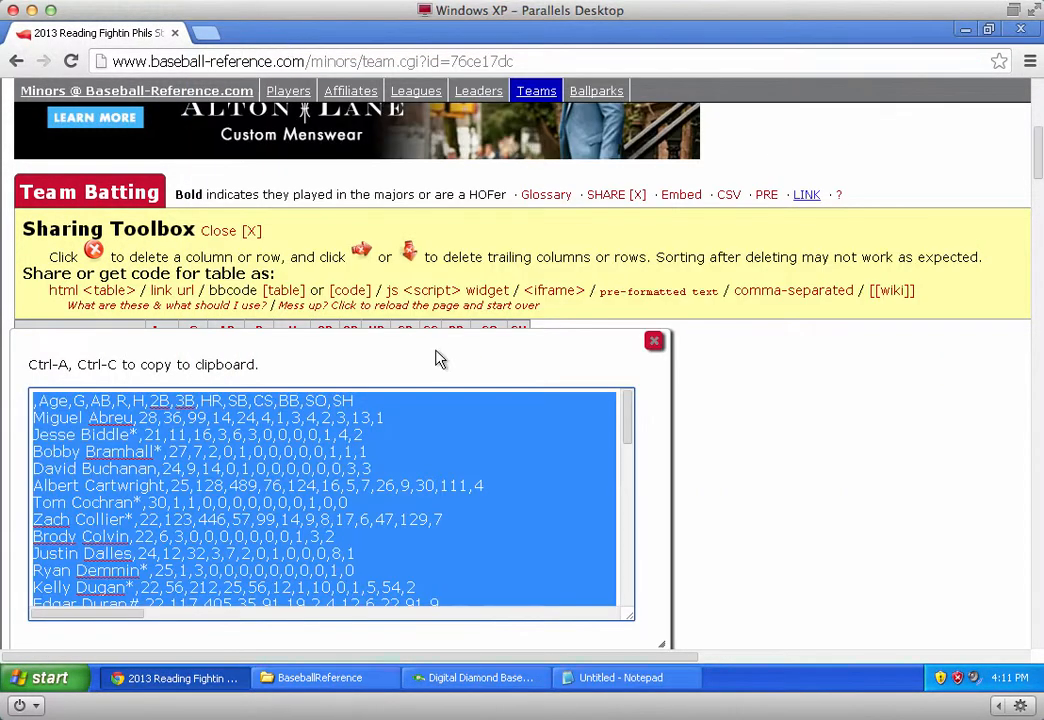
- Close the comma-separated batting output and open the sharing tools for the Team Pitching table
click(653, 341)
scroll(604, 366, down, 15)
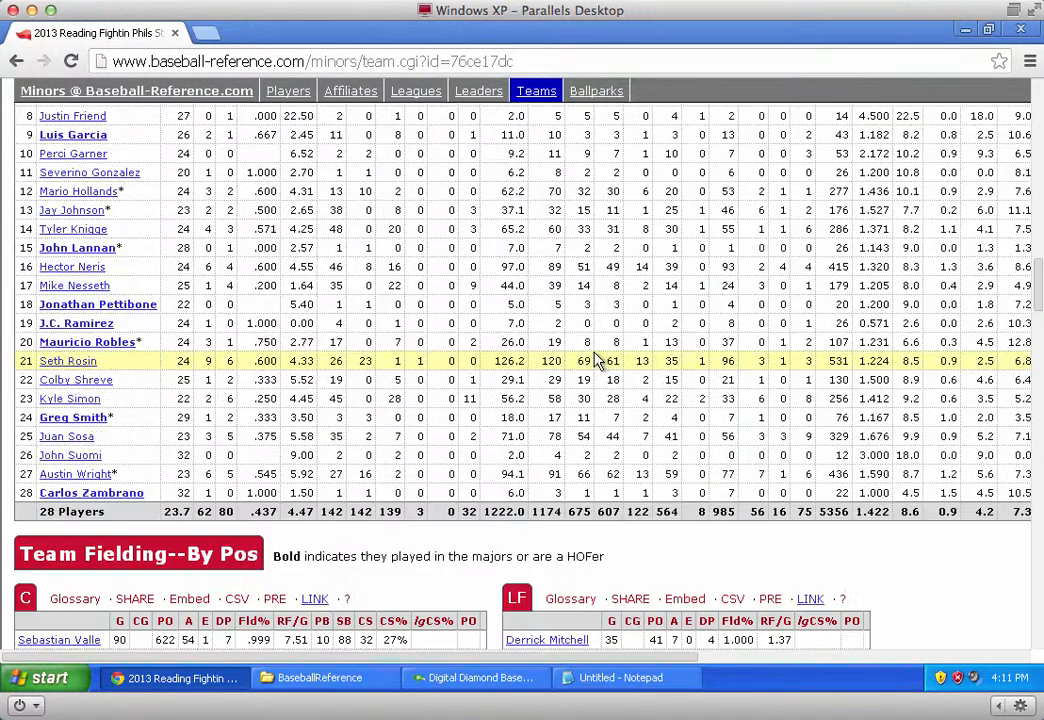
scroll(597, 360, down, 10)
scroll(597, 358, up, 5)
scroll(597, 358, down, 10)
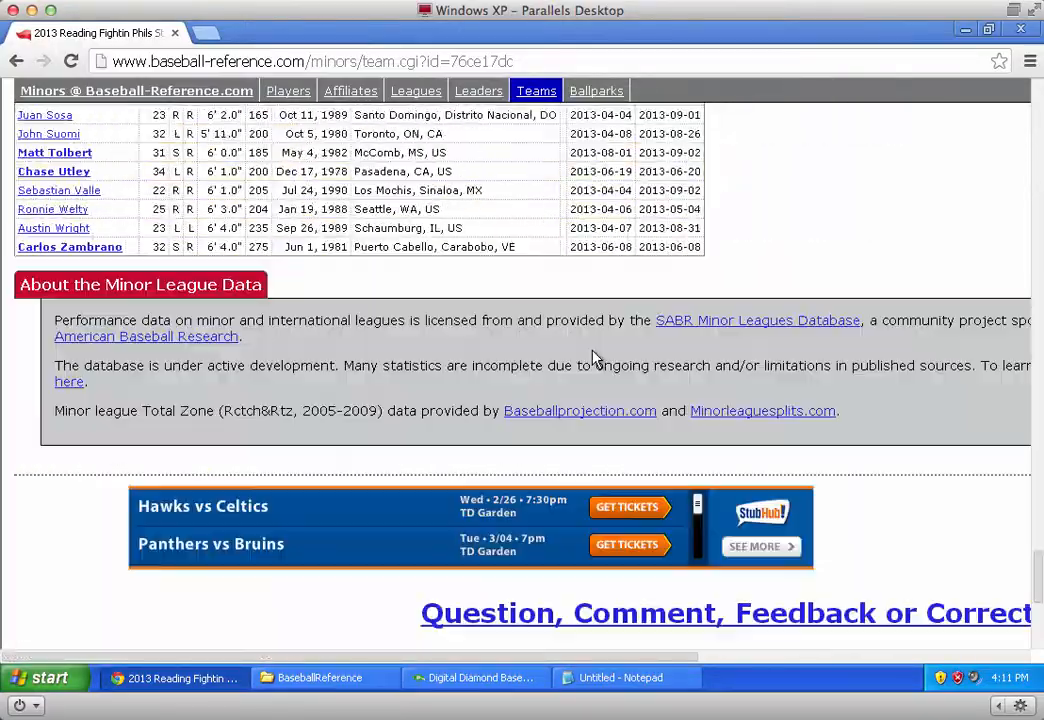
scroll(594, 357, up, 15)
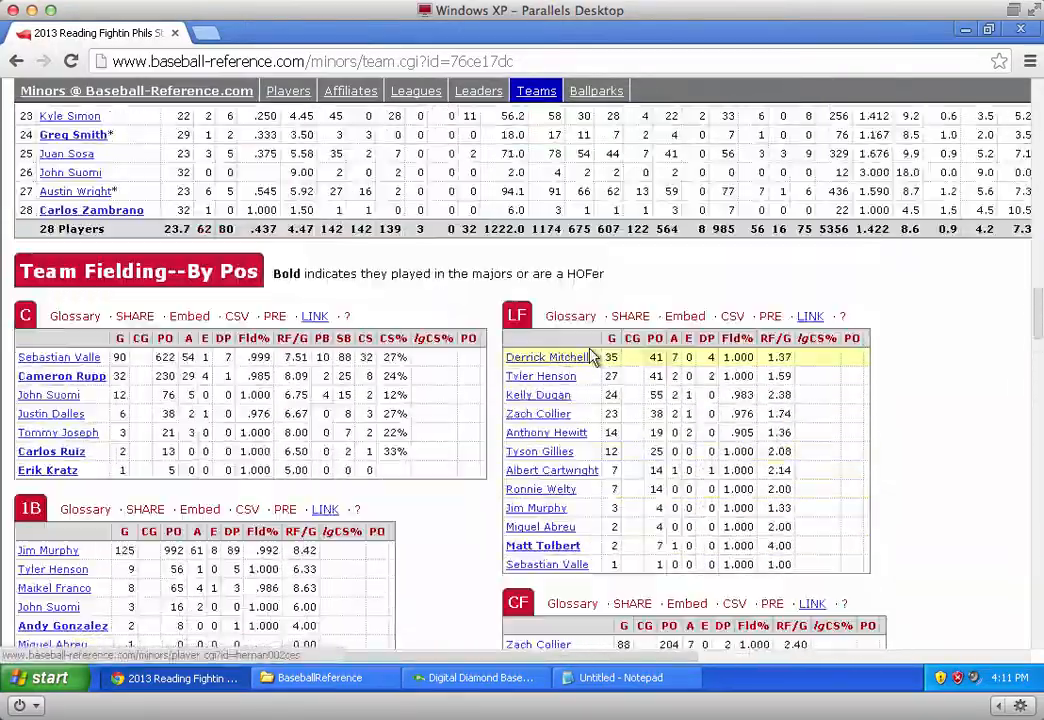
scroll(590, 355, up, 8)
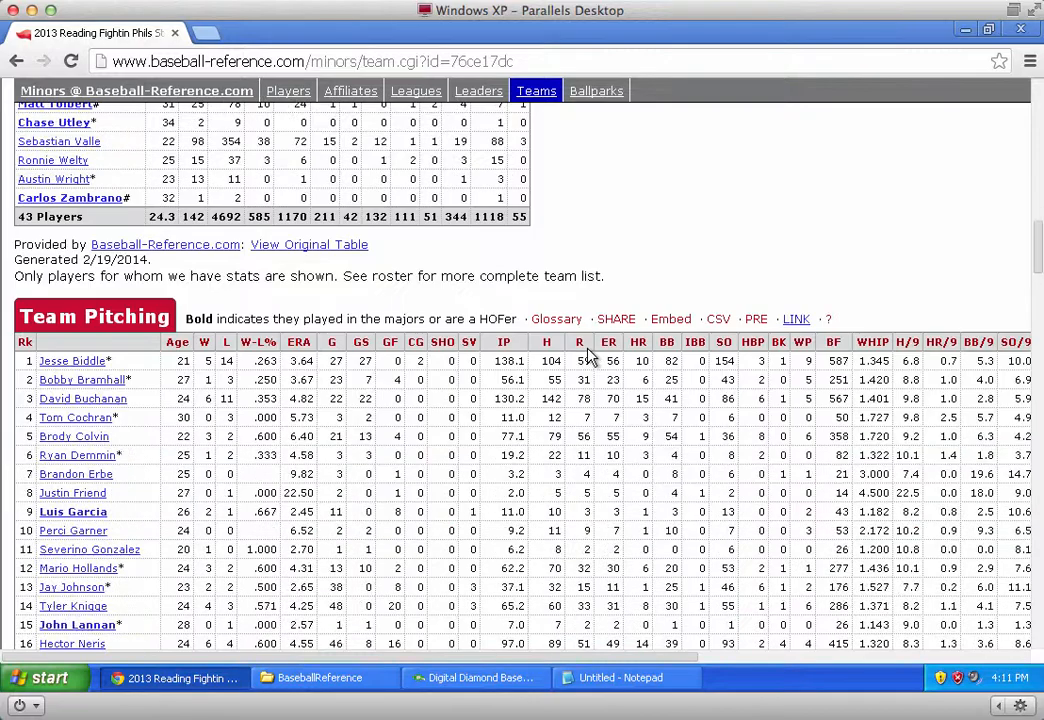
click(616, 319)
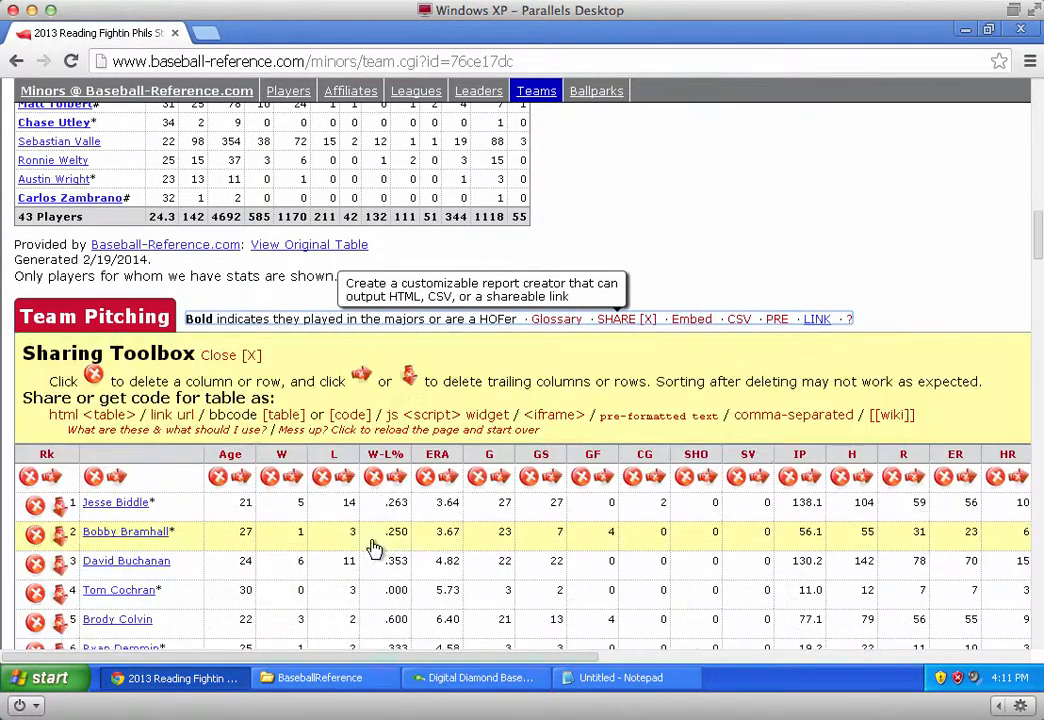
- Open BR-PitchingFormatV4 from the BaseballReference folder and place it beside the Team Pitching table in the browser
click(300, 678)
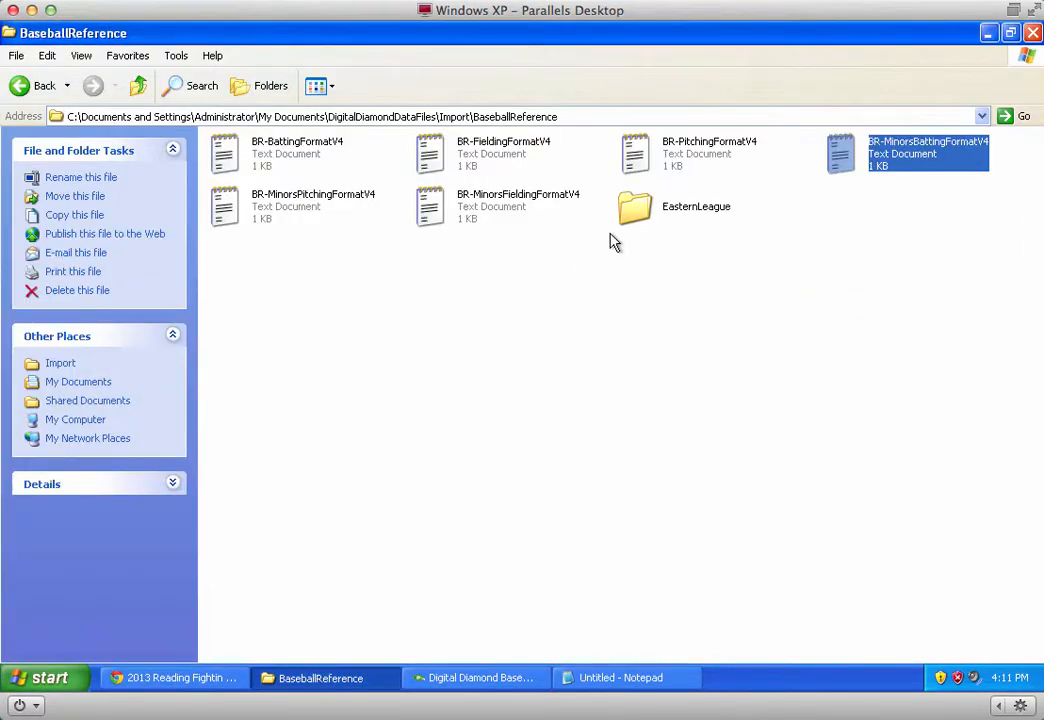
double_click(663, 155)
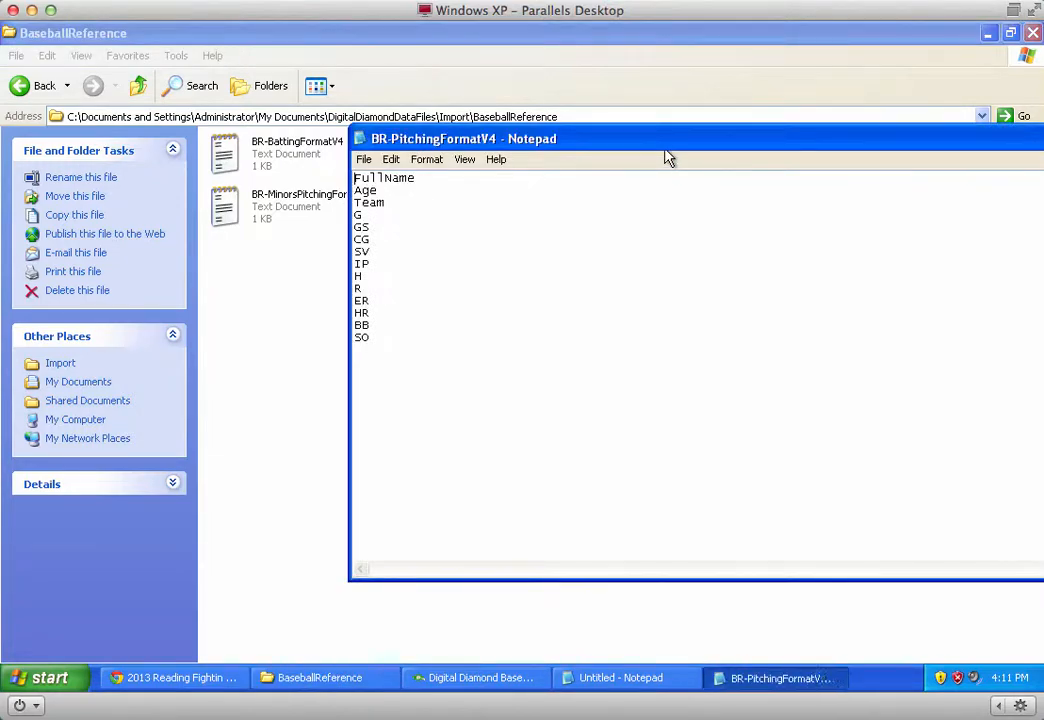
click(988, 34)
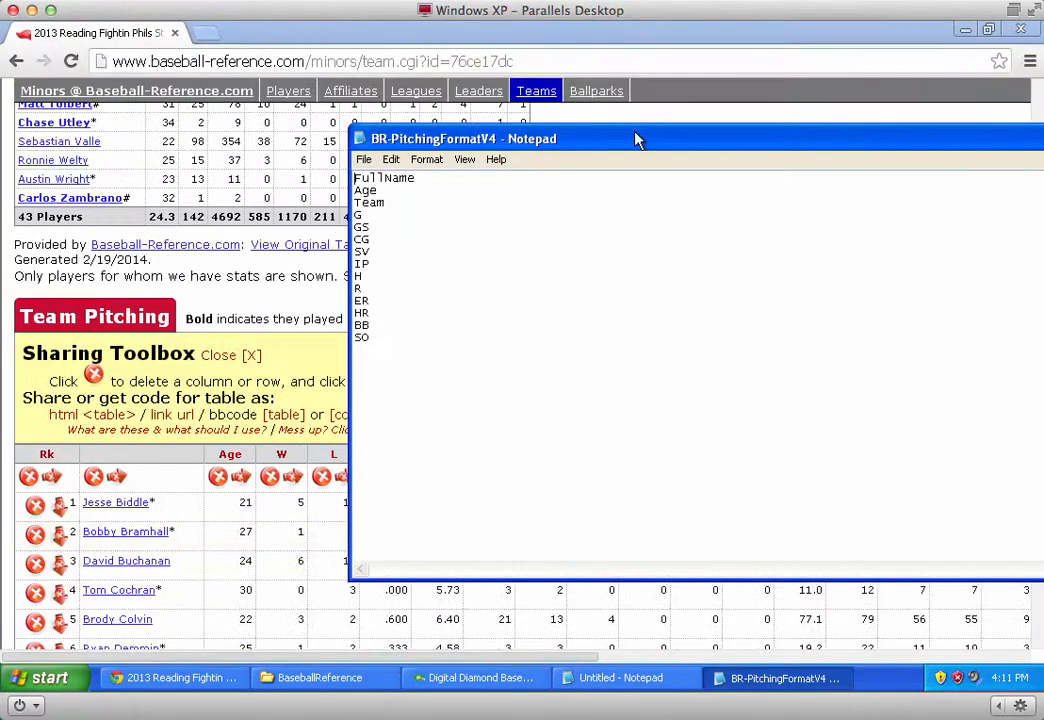
drag(614, 138, 794, 185)
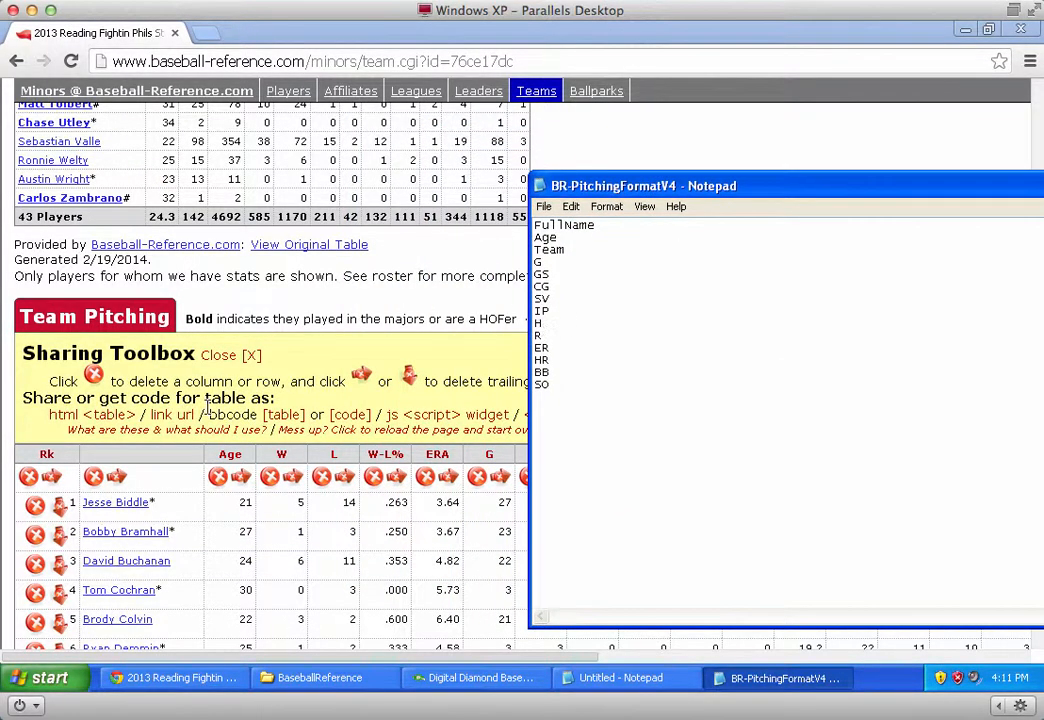
- Remove the Rk, W, L, W-L% and ERA columns from the Team Pitching table
click(30, 476)
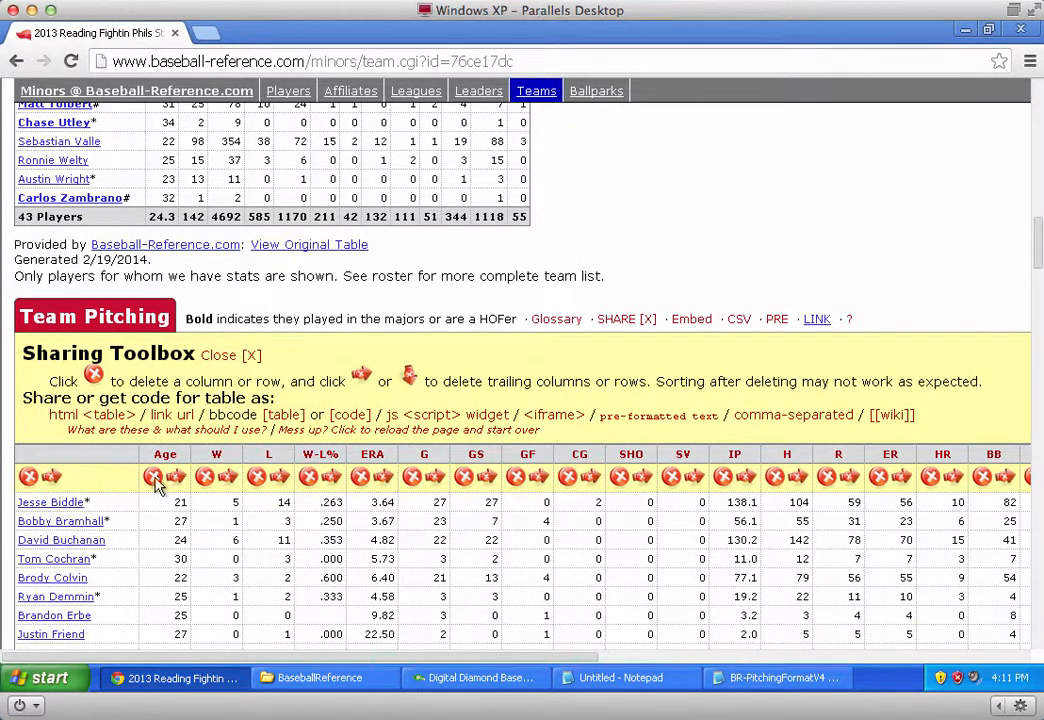
click(205, 478)
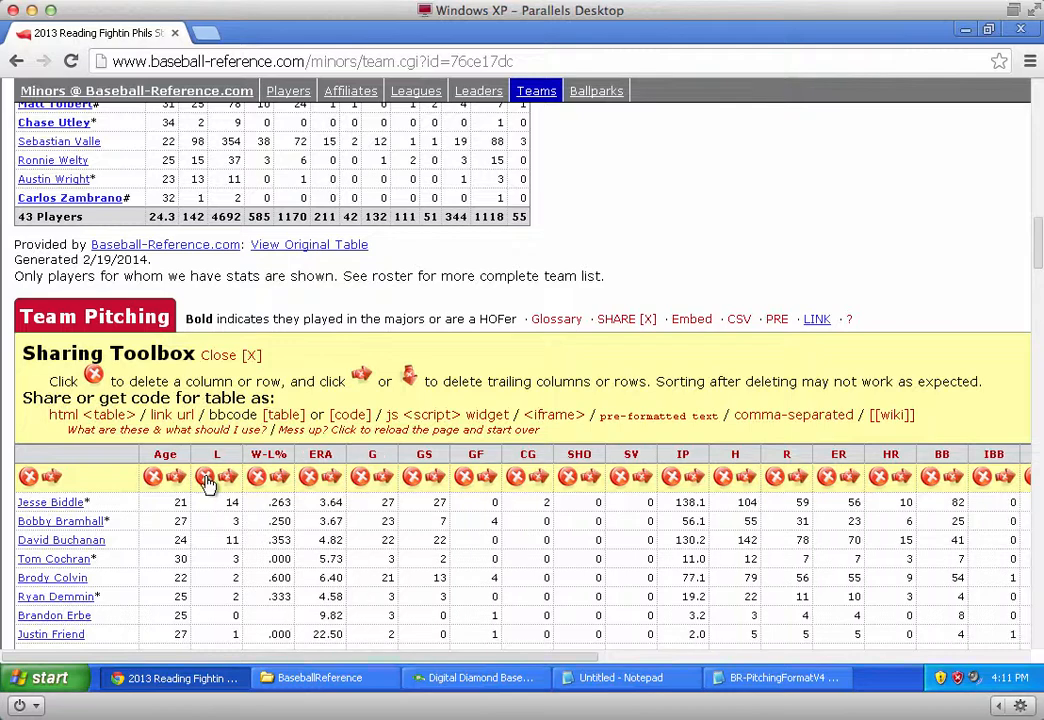
click(206, 479)
click(205, 478)
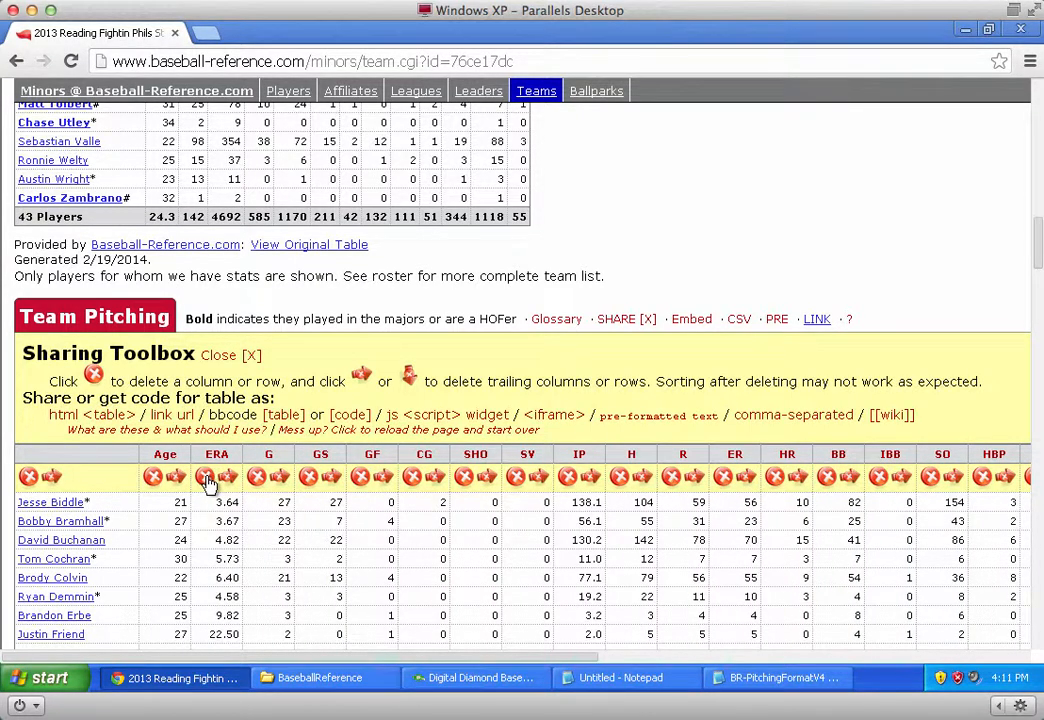
click(205, 478)
- Remove the GF and SHO columns from the Team Pitching table, checking against the pitching format file
click(745, 678)
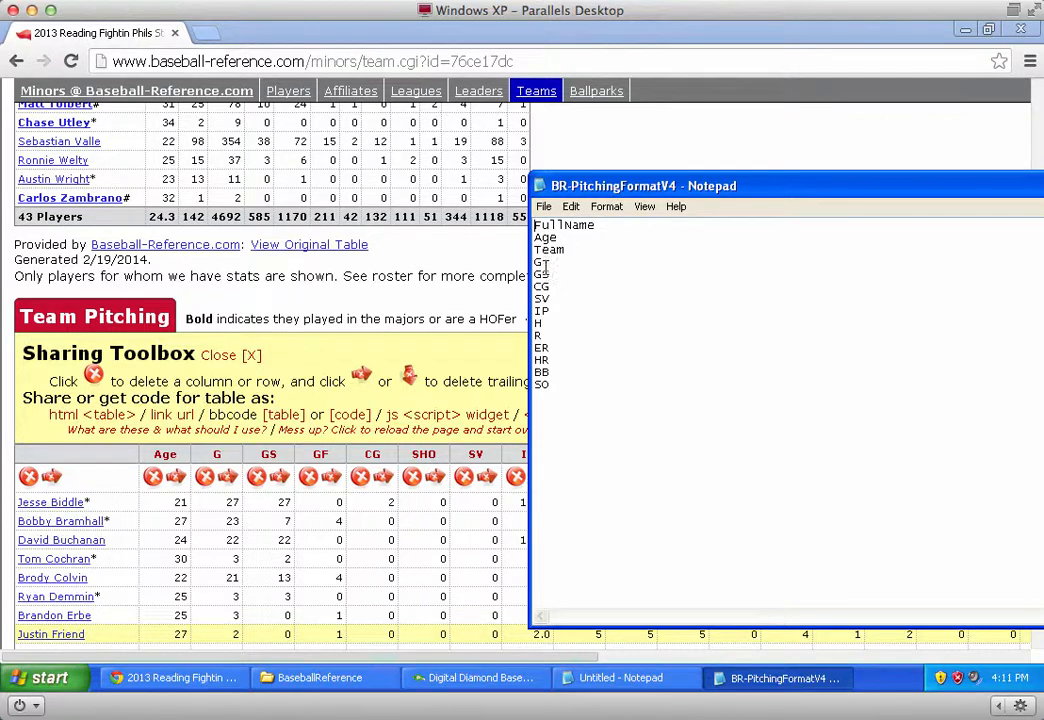
click(307, 484)
click(307, 480)
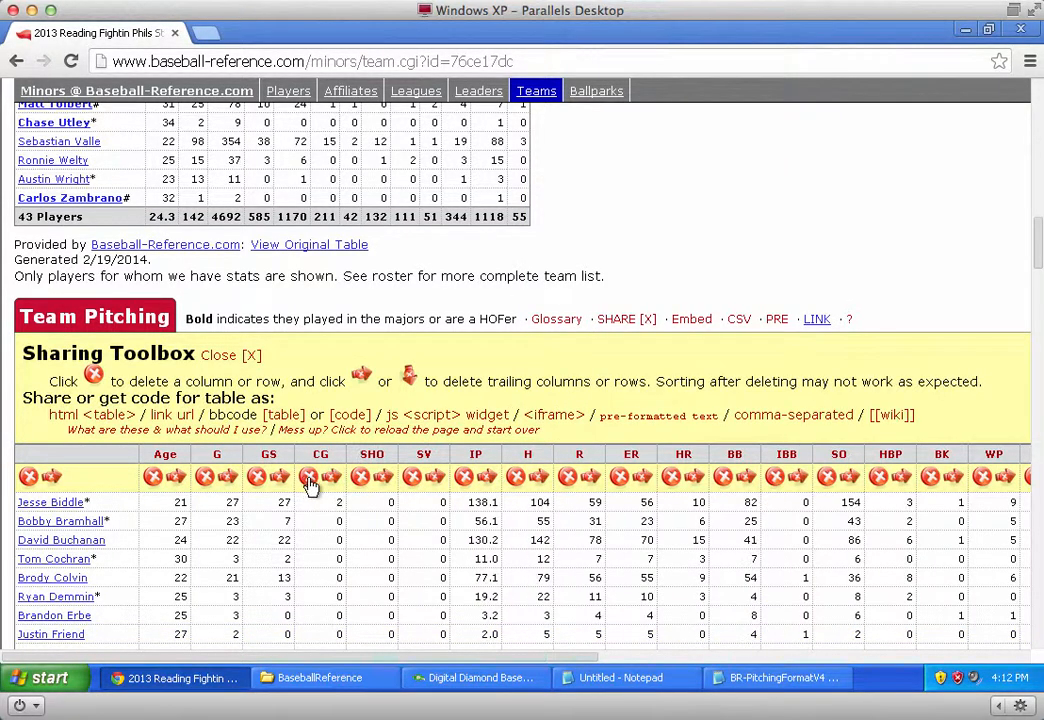
click(740, 678)
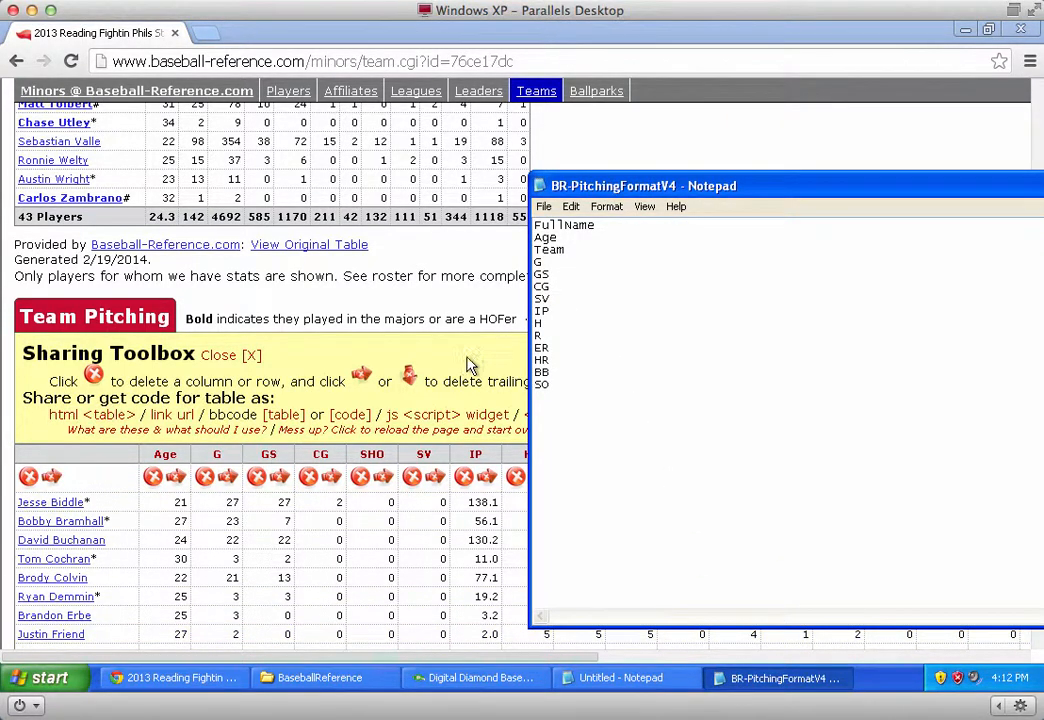
click(361, 484)
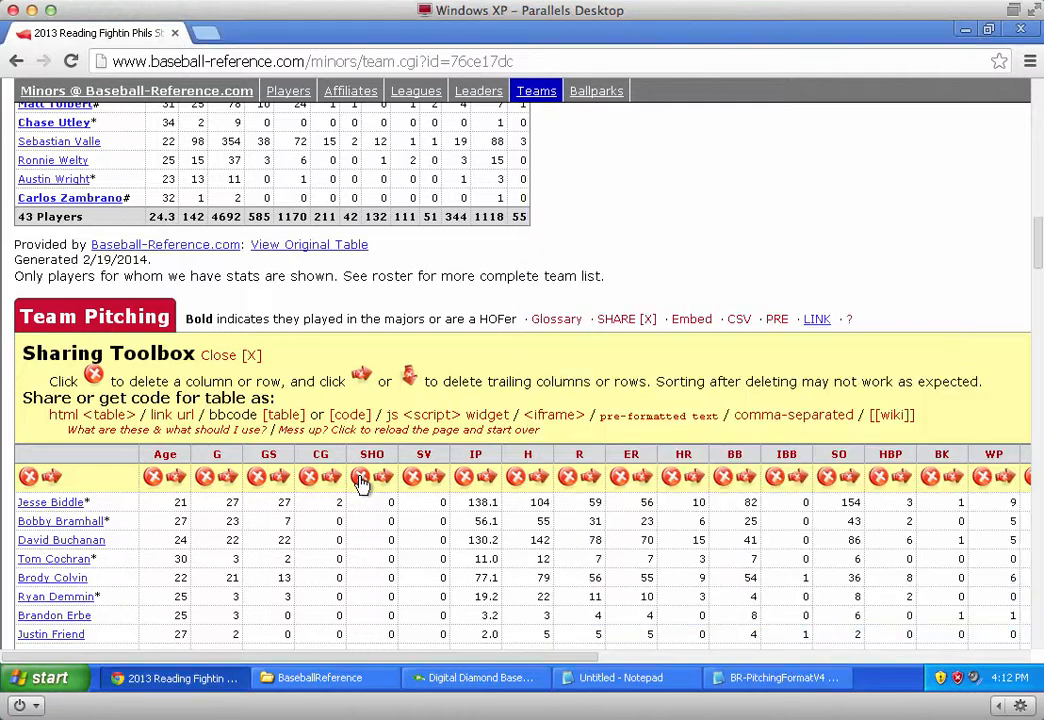
click(361, 484)
- Compare the remaining columns with the pitching format file and remove IBB and all columns after SO
click(818, 679)
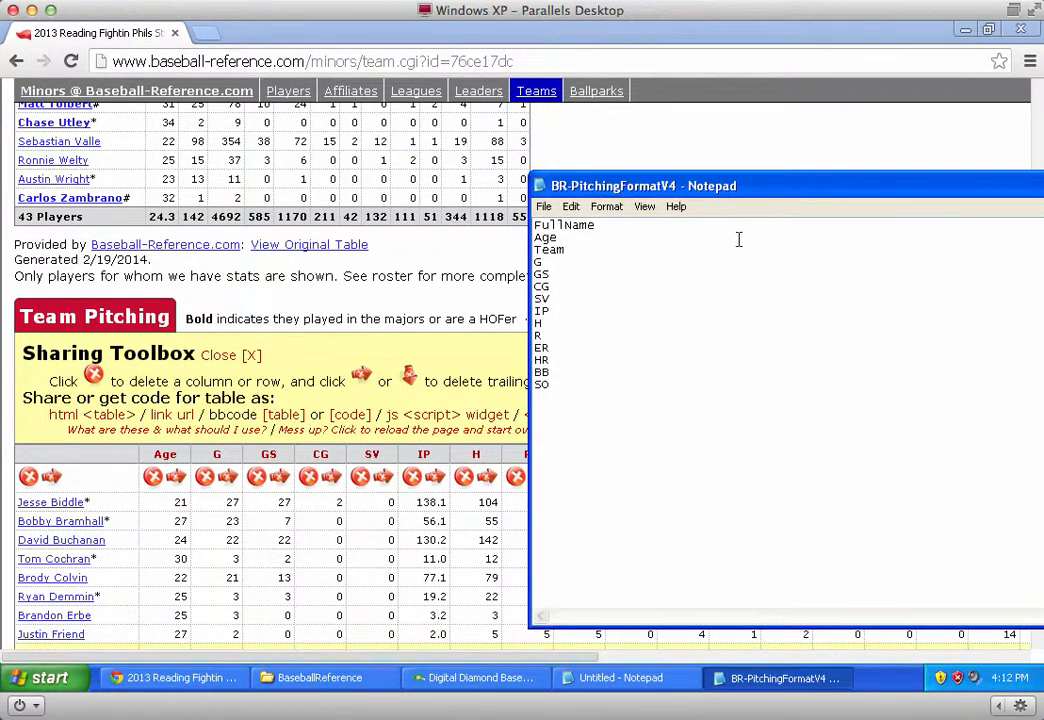
drag(753, 188, 1040, 240)
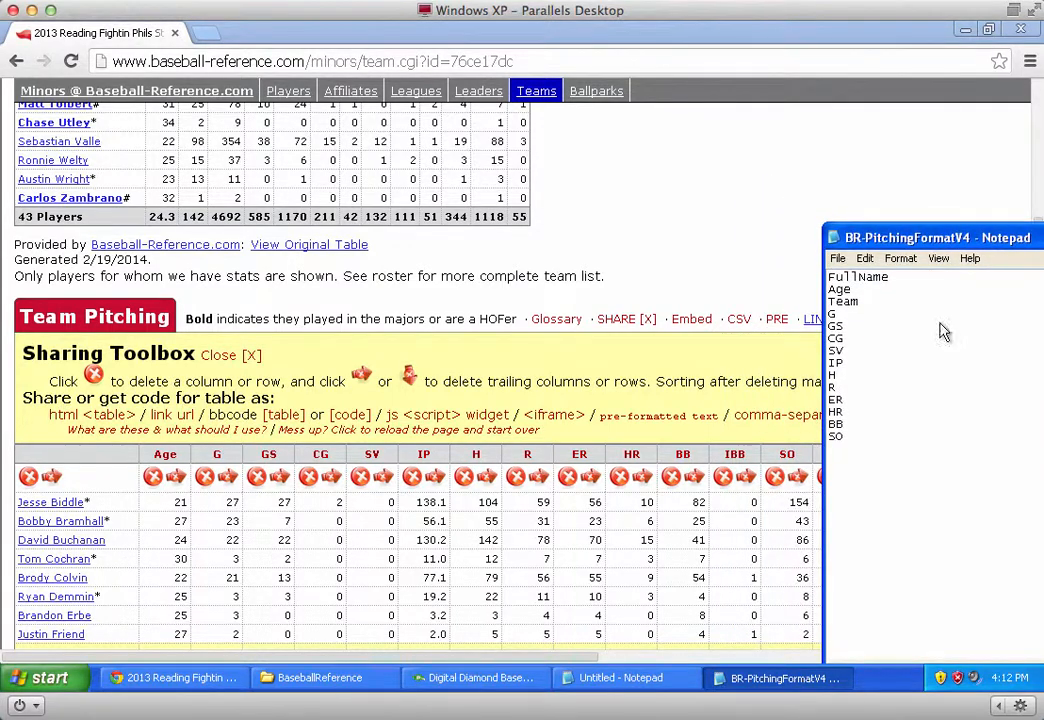
click(726, 480)
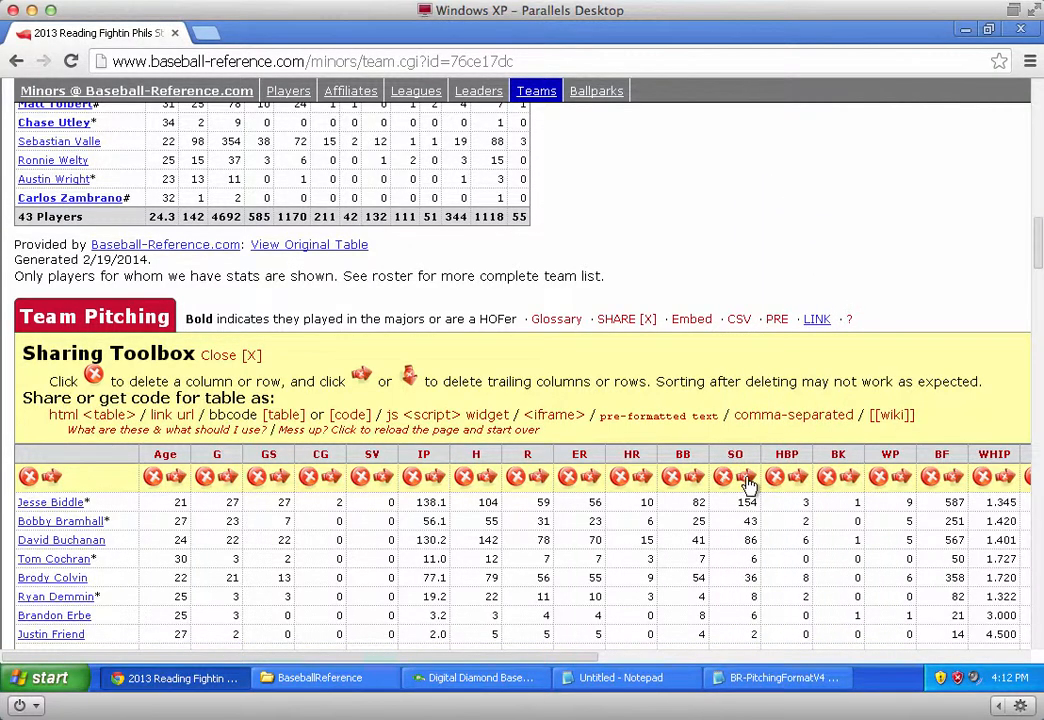
click(748, 482)
- Generate the trimmed Team Pitching table as comma-separated text and copy all of it
click(752, 416)
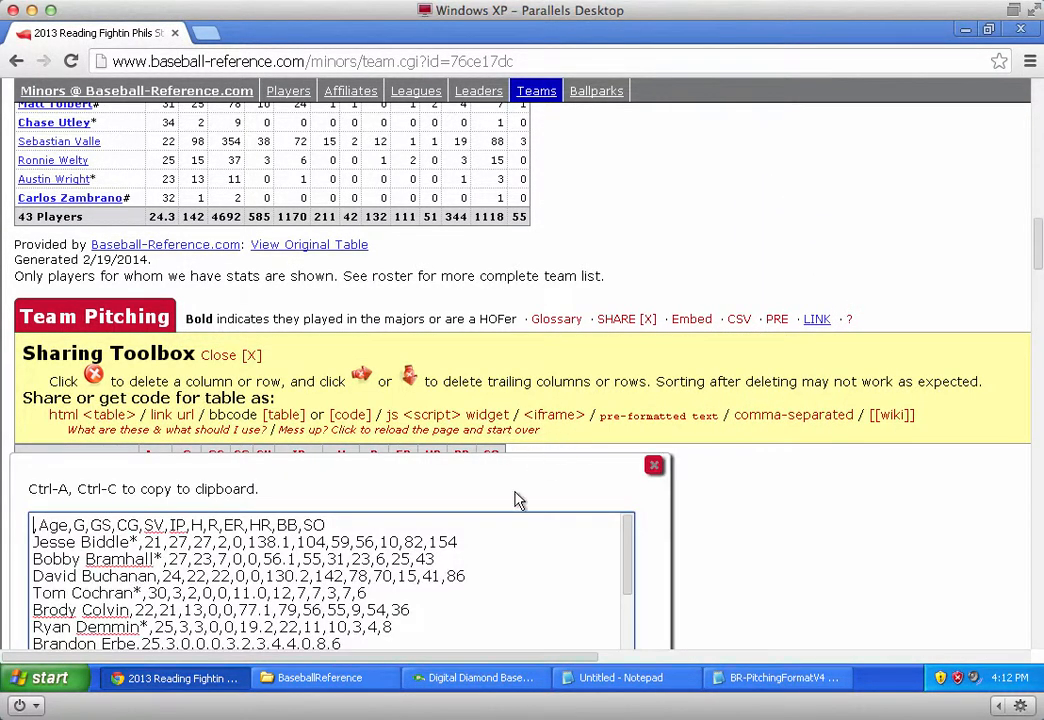
key(ctrl+a)
right_click(524, 560)
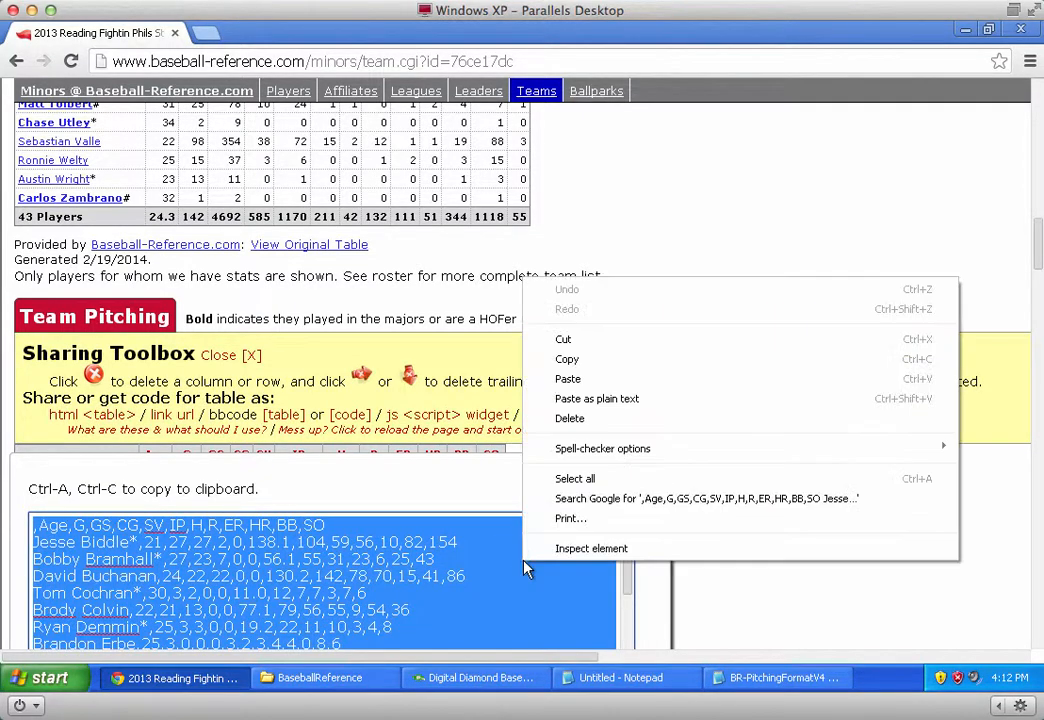
click(588, 365)
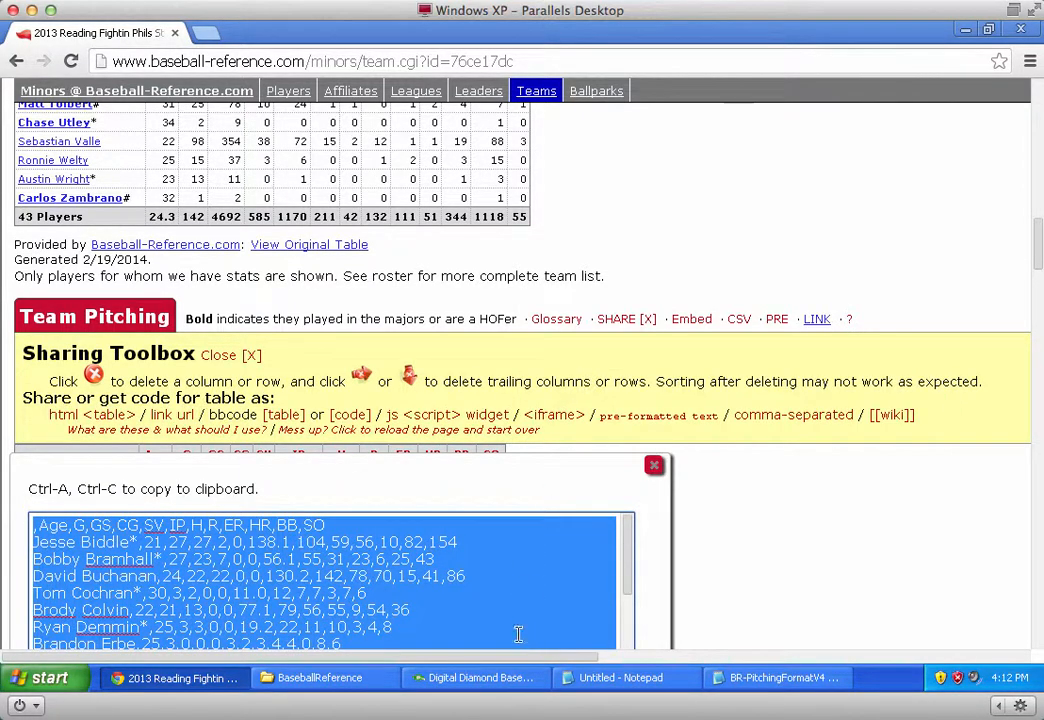
- Switch to the blank Notepad document and paste the copied pitching data, bringing the 28 Players totals line into view
click(605, 677)
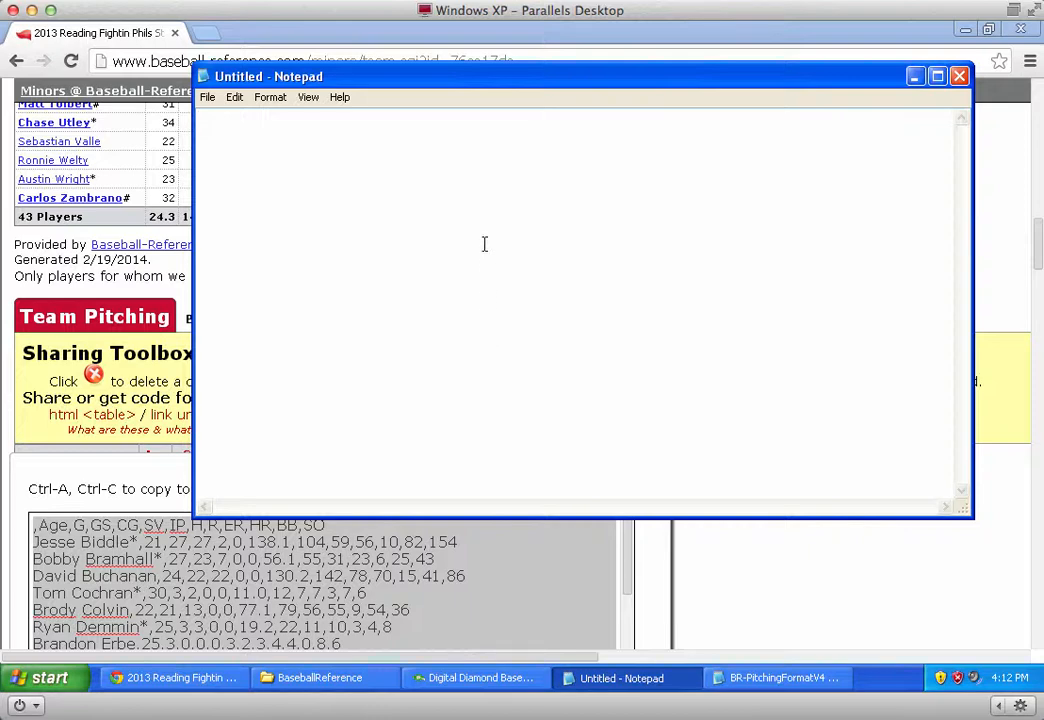
key(ctrl+v)
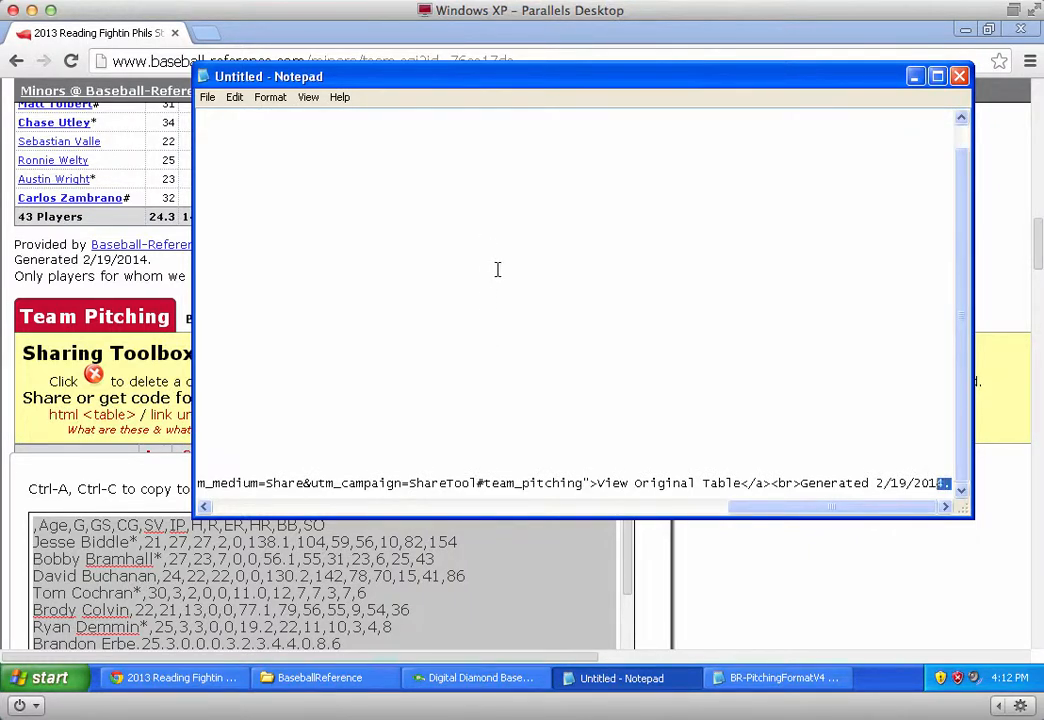
click(461, 385)
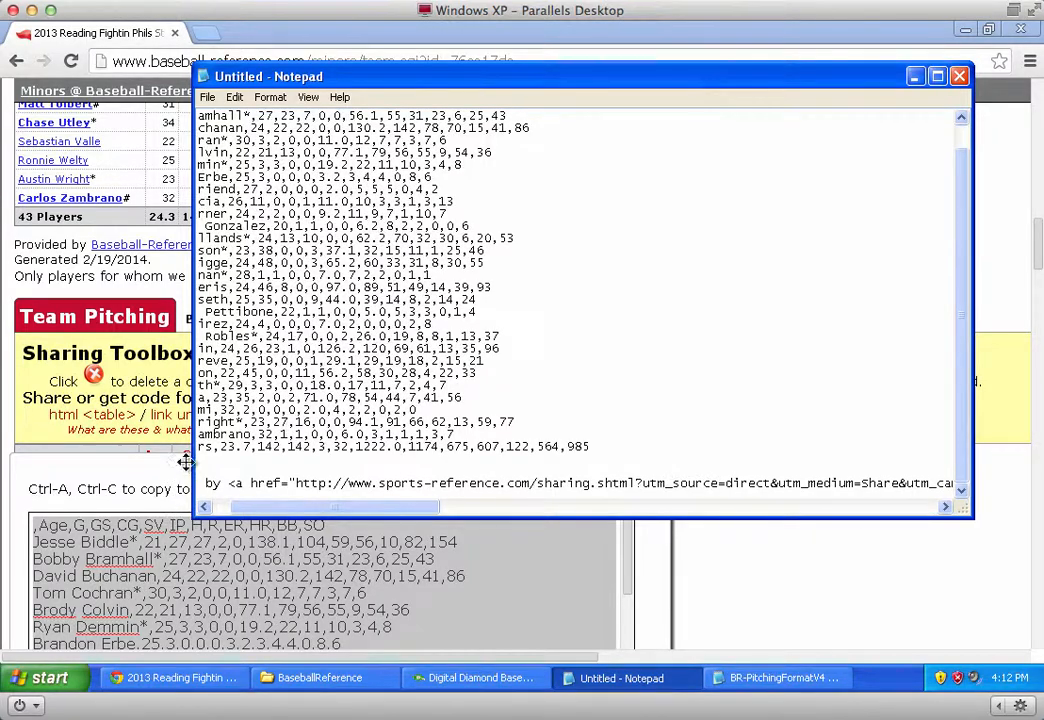
drag(239, 507, 217, 509)
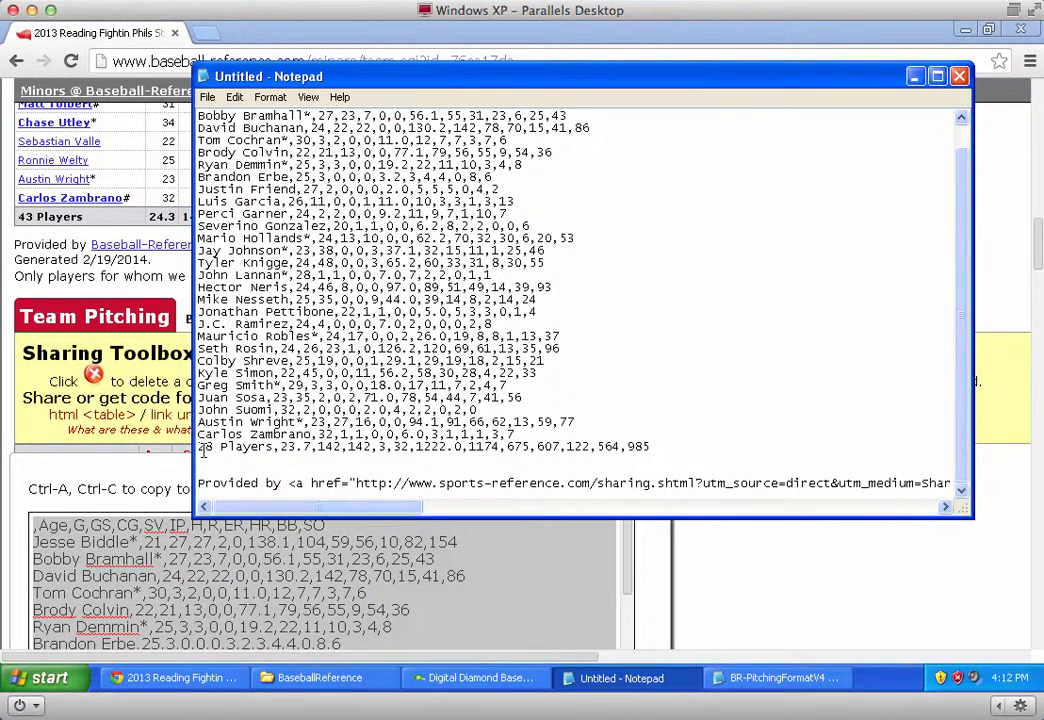
- Delete the 28 Players totals line and the source credit text below the last pitcher's row
drag(198, 447, 953, 484)
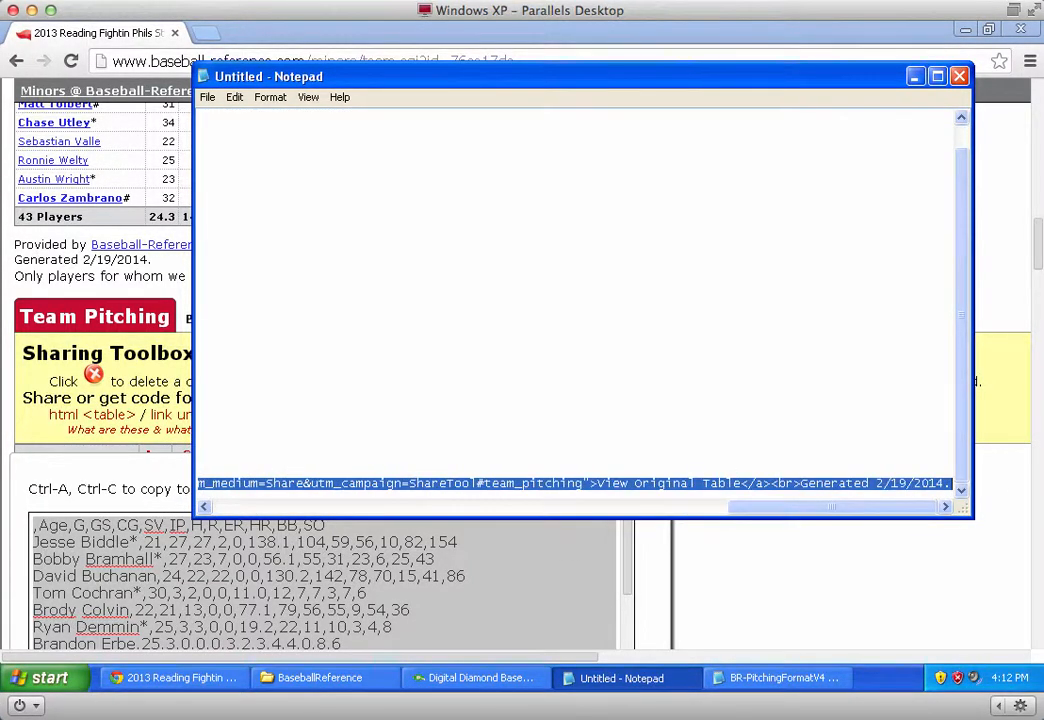
key(Delete)
key(BackSpace)
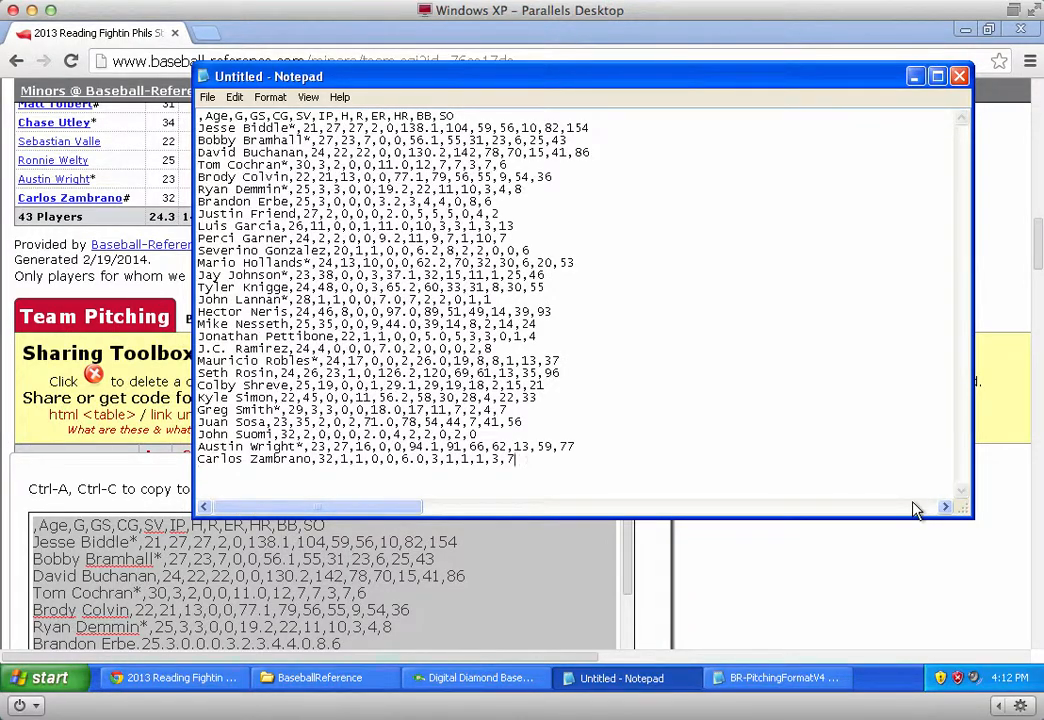
- Save the pitching data as pitcher.txt in the EasternLeague folder
click(207, 97)
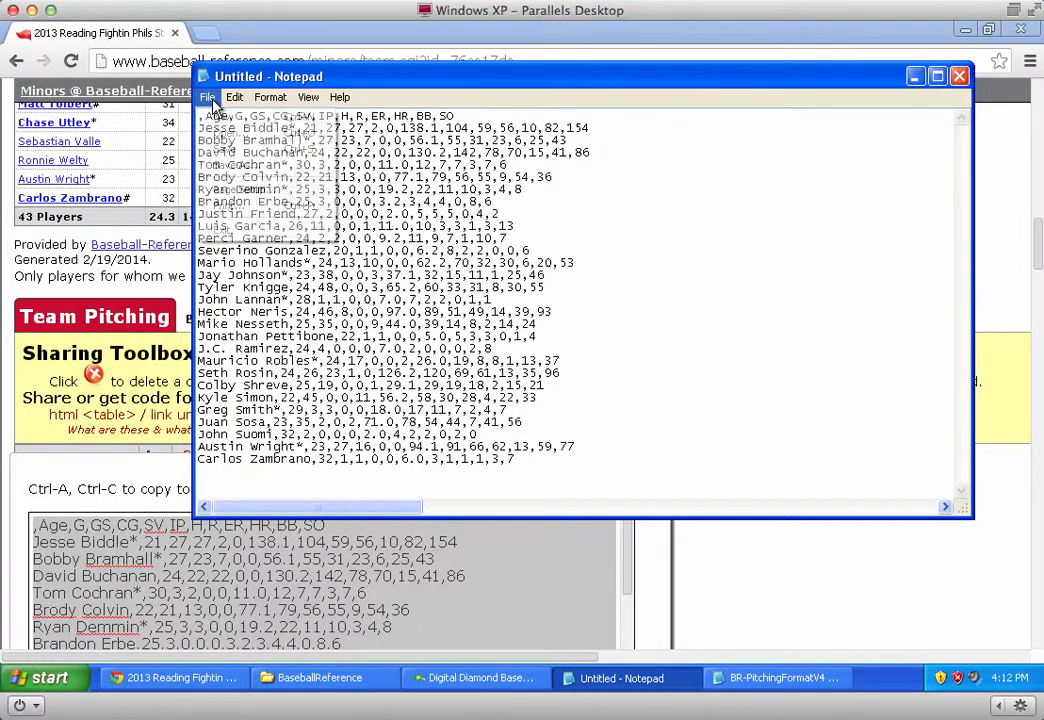
click(240, 172)
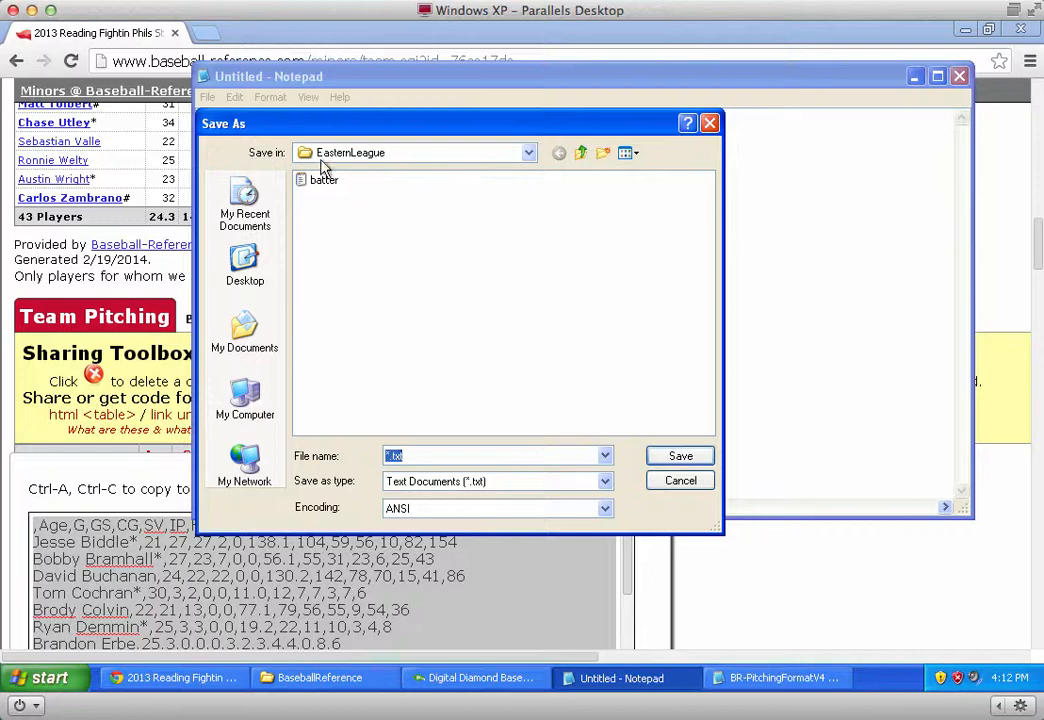
text(pitche)
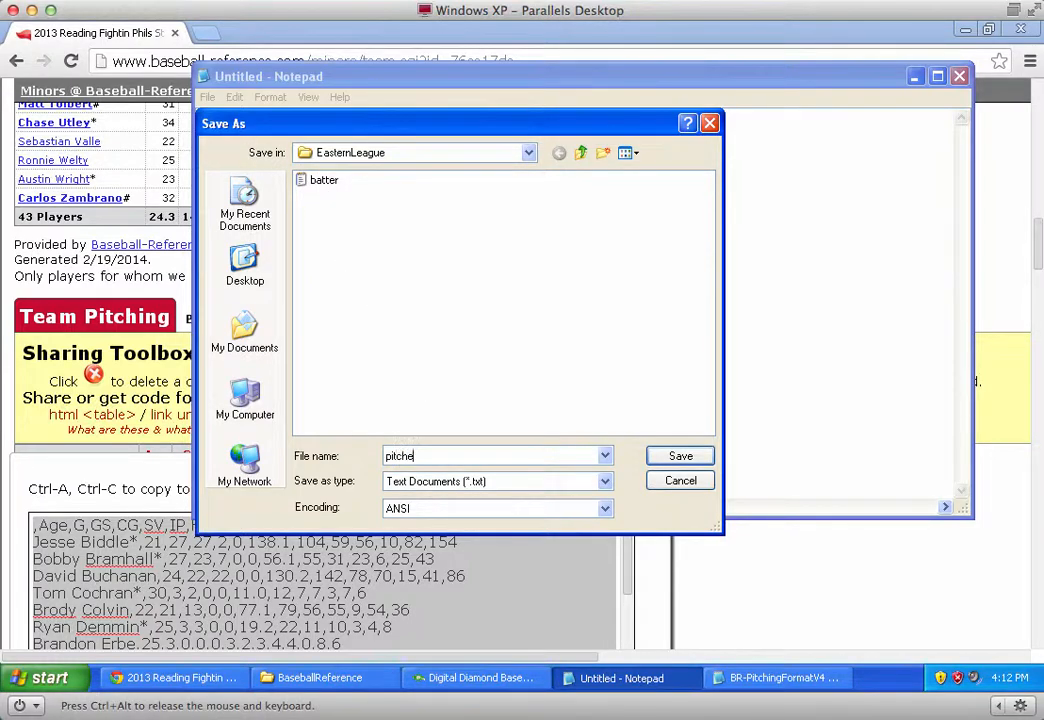
text(r.txt)
key(Return)
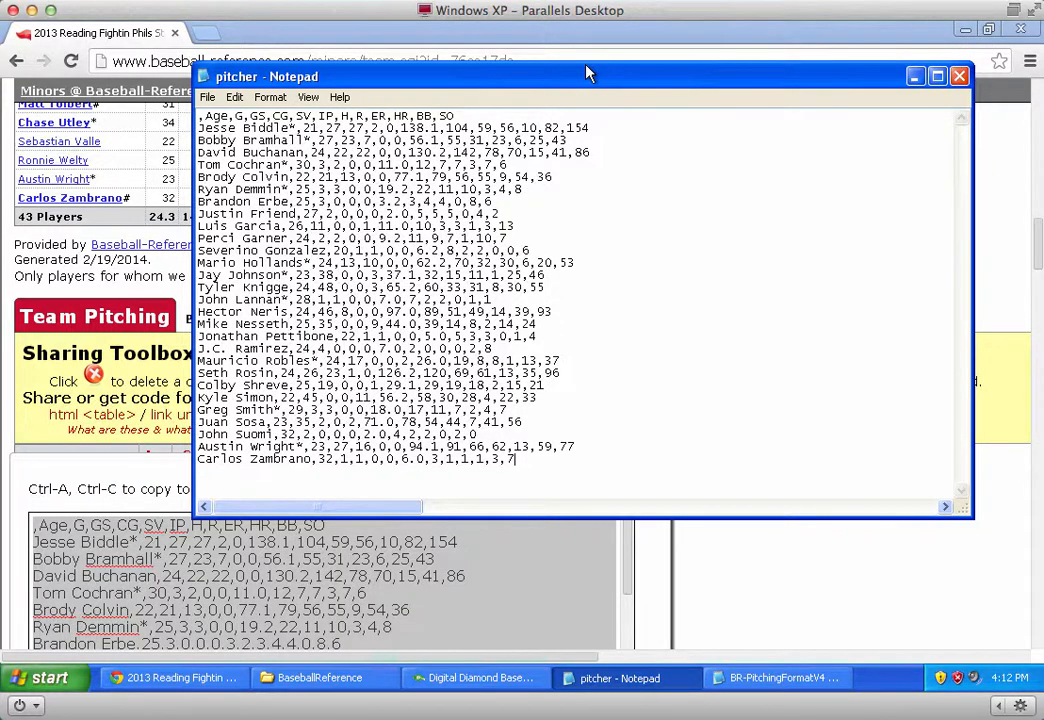
- Start a new blank Notepad document
drag(400, 76, 433, 81)
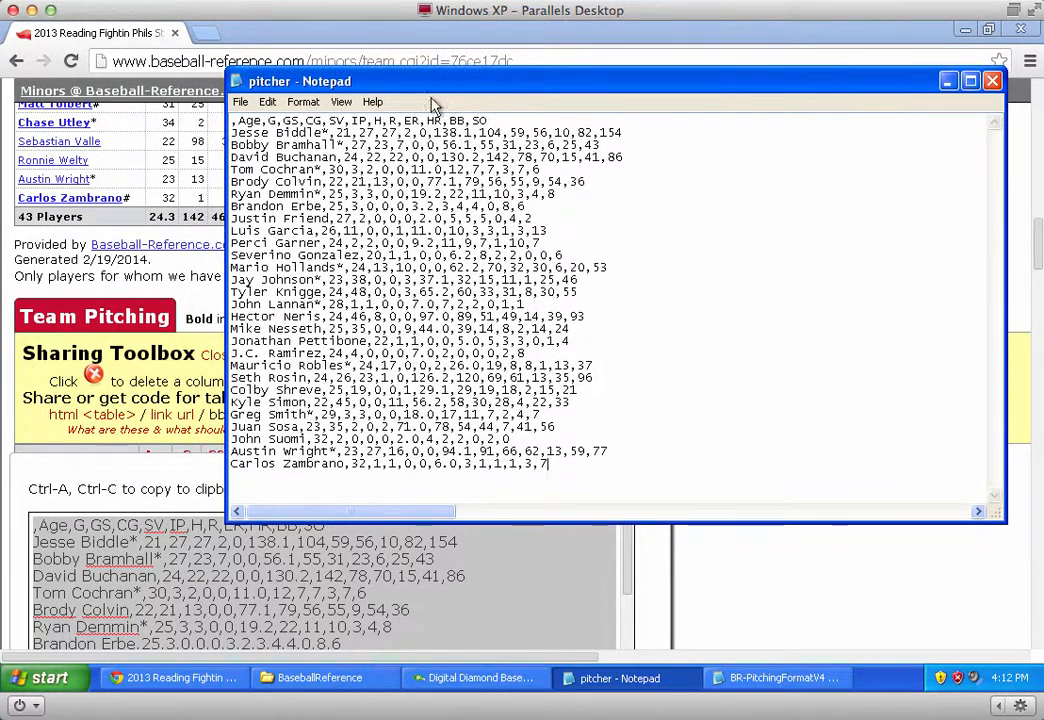
click(240, 101)
click(252, 121)
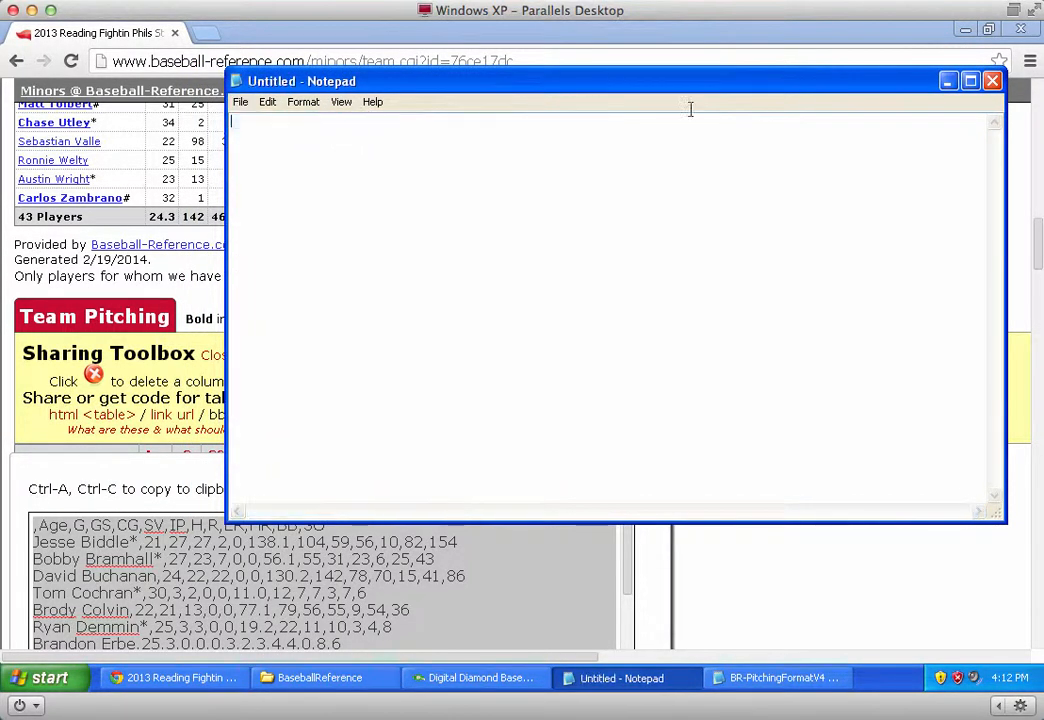
- Return to the team page, close the pitching text popup and open the sharing tools for the C table under Team Fielding--By Pos
click(443, 40)
scroll(338, 357, down, 4)
scroll(338, 357, down, 6)
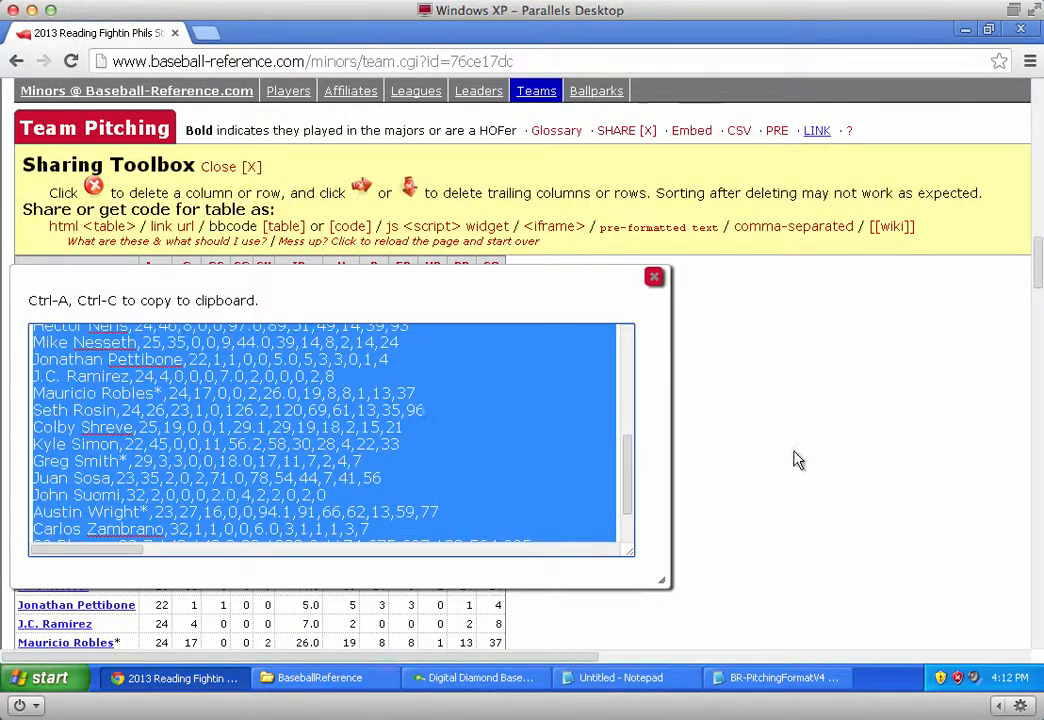
click(654, 278)
scroll(720, 405, down, 18)
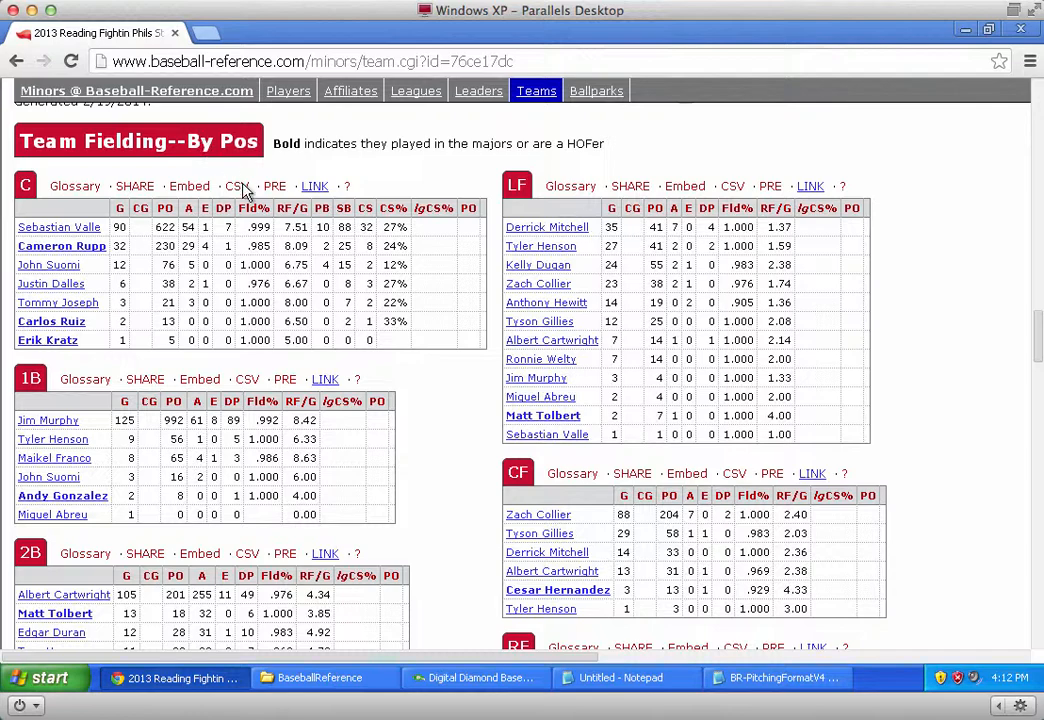
click(139, 187)
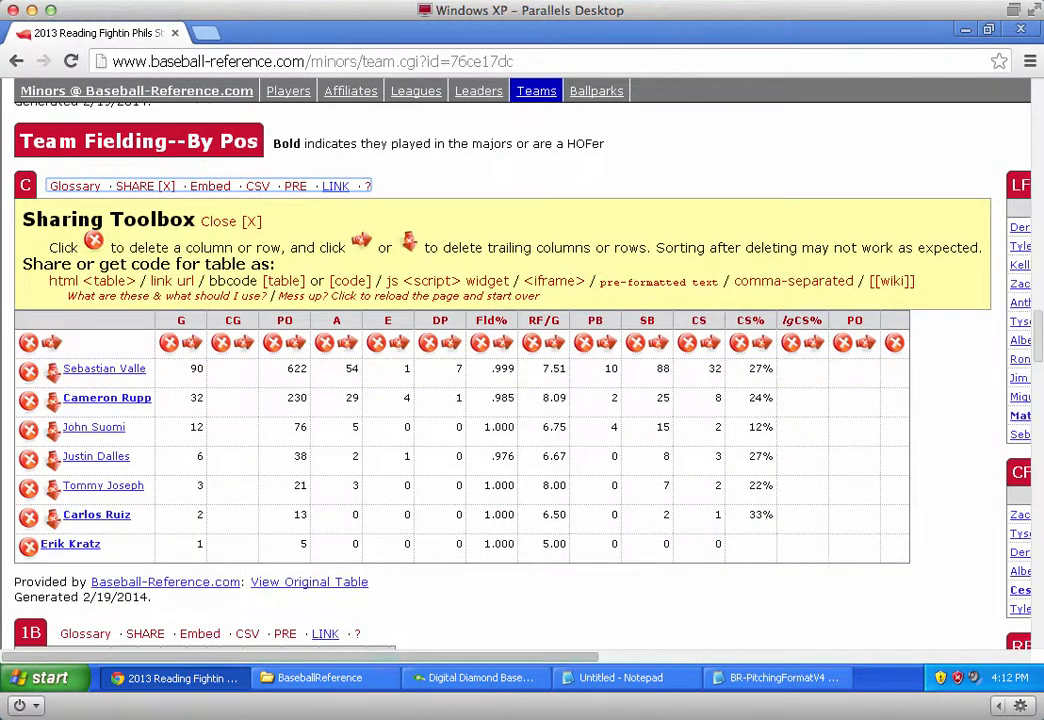
- Open BR-MinorsFieldingFormatV4 from the BaseballReference folder and place it beside the catcher fielding table
click(312, 686)
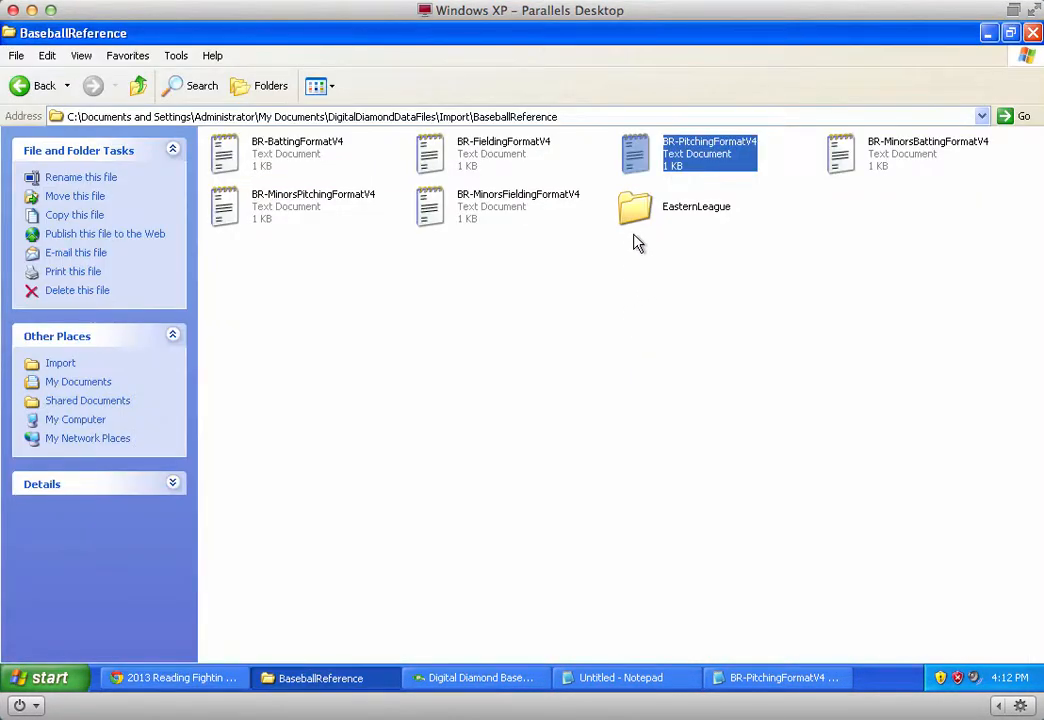
double_click(465, 220)
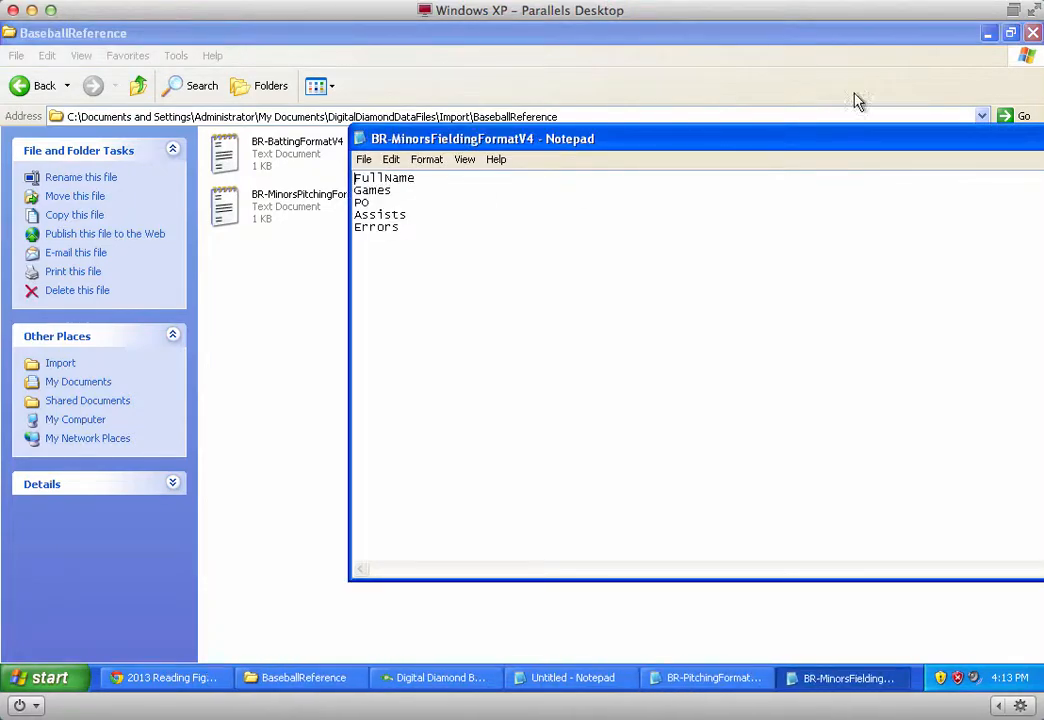
click(987, 33)
drag(725, 146, 949, 146)
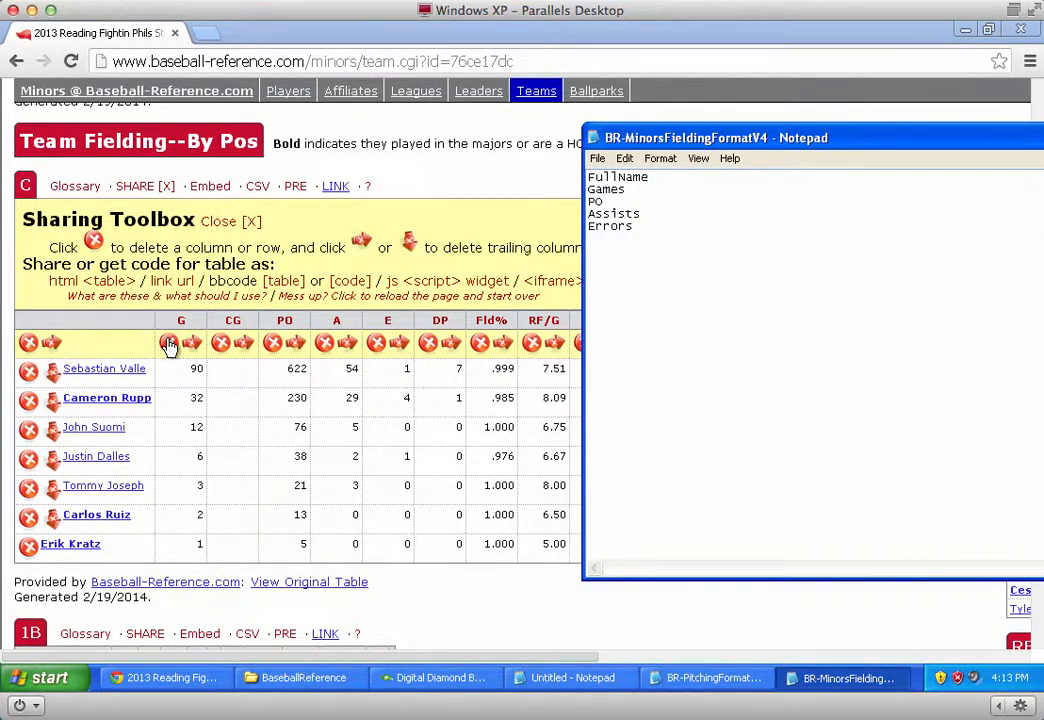
- Remove CG and all columns after E from the catcher table, compare with the fielding format file, and close that file
click(220, 344)
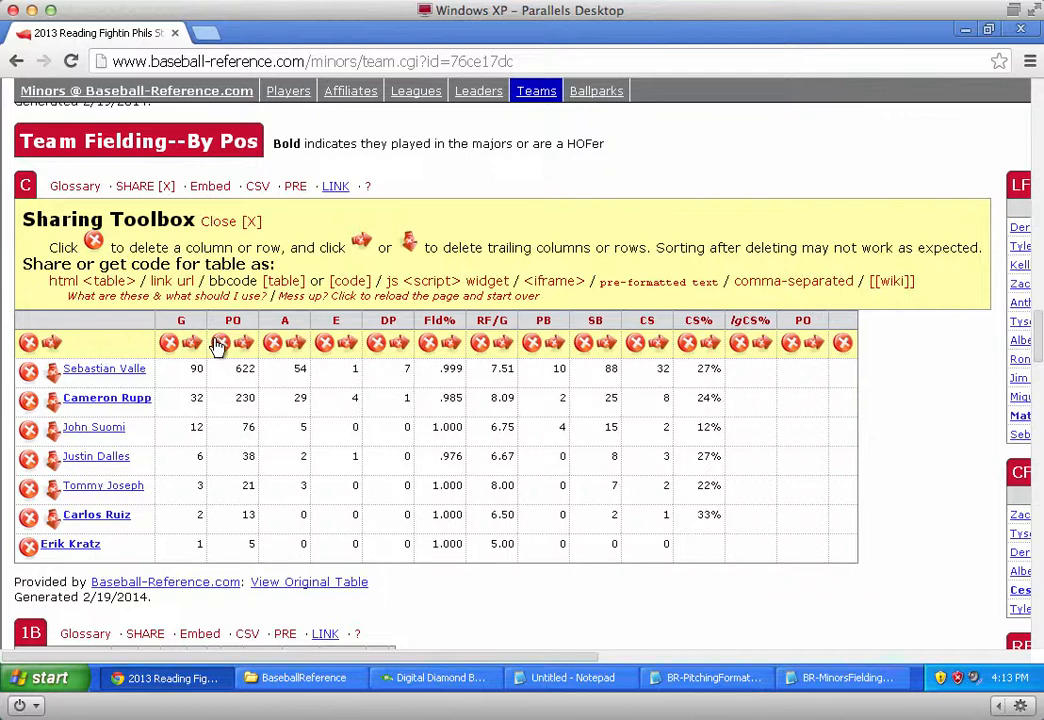
click(350, 344)
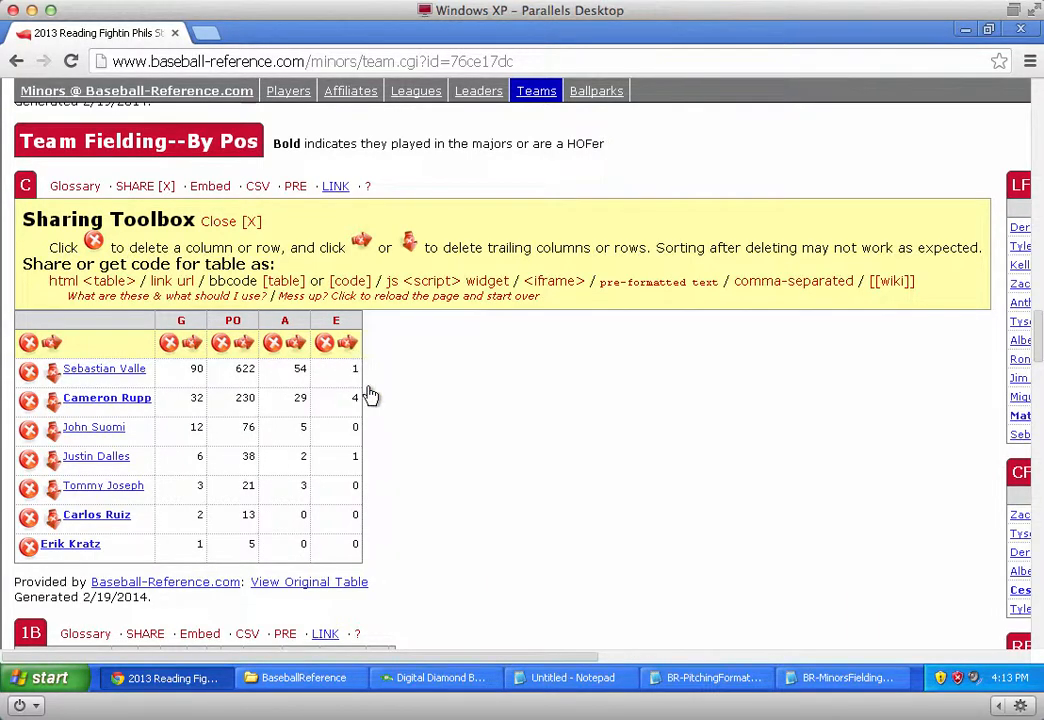
click(848, 680)
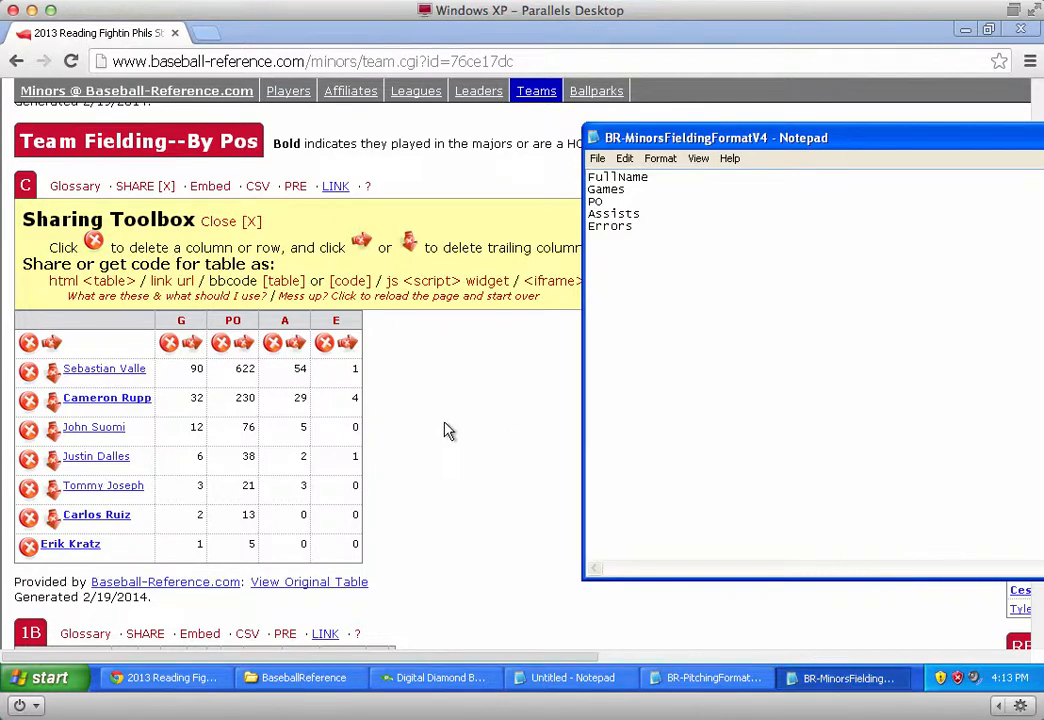
click(593, 137)
click(617, 261)
- Generate the catcher table as comma-separated text and copy its header and player rows into the blank Notepad document
click(812, 284)
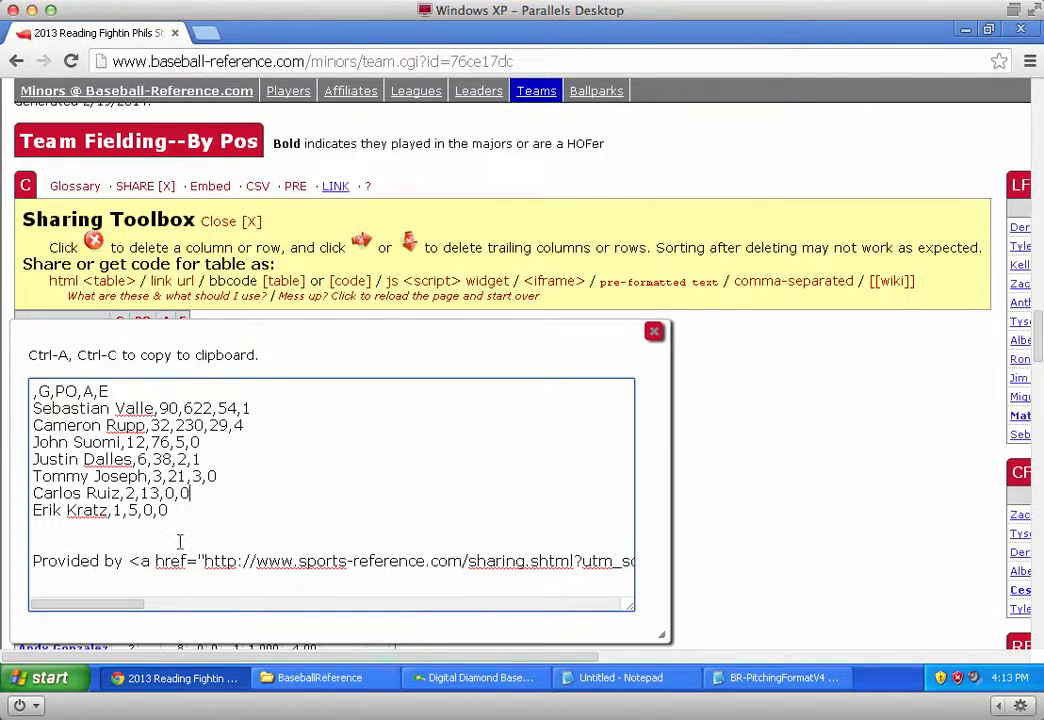
key(super)
click(517, 527)
drag(517, 527, 14, 378)
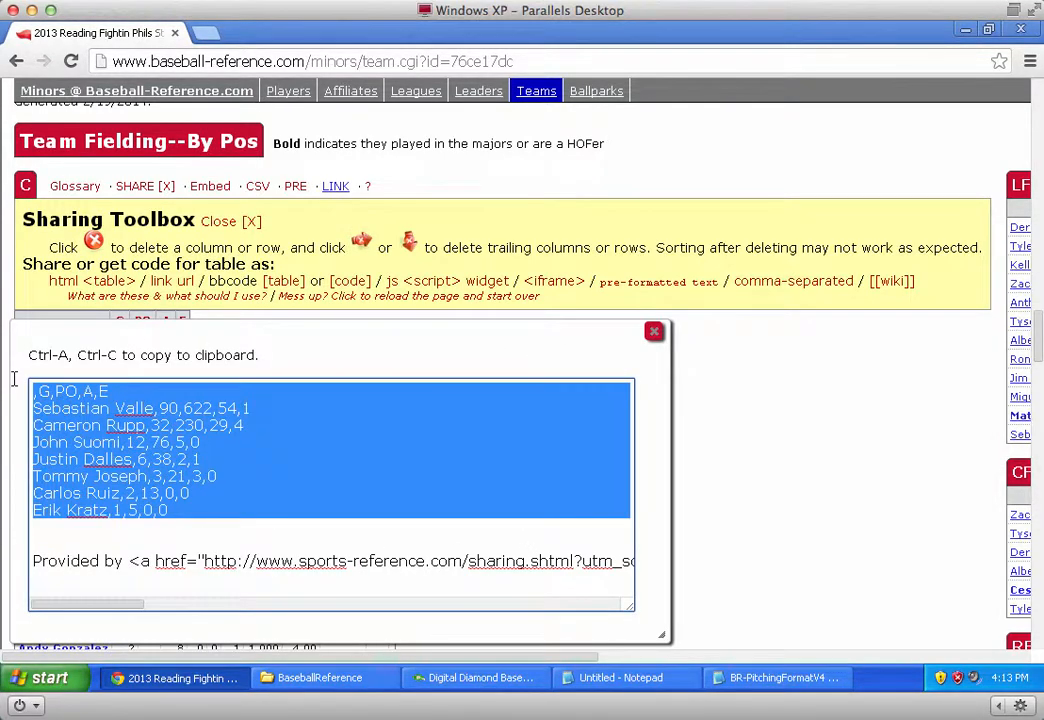
right_click(224, 421)
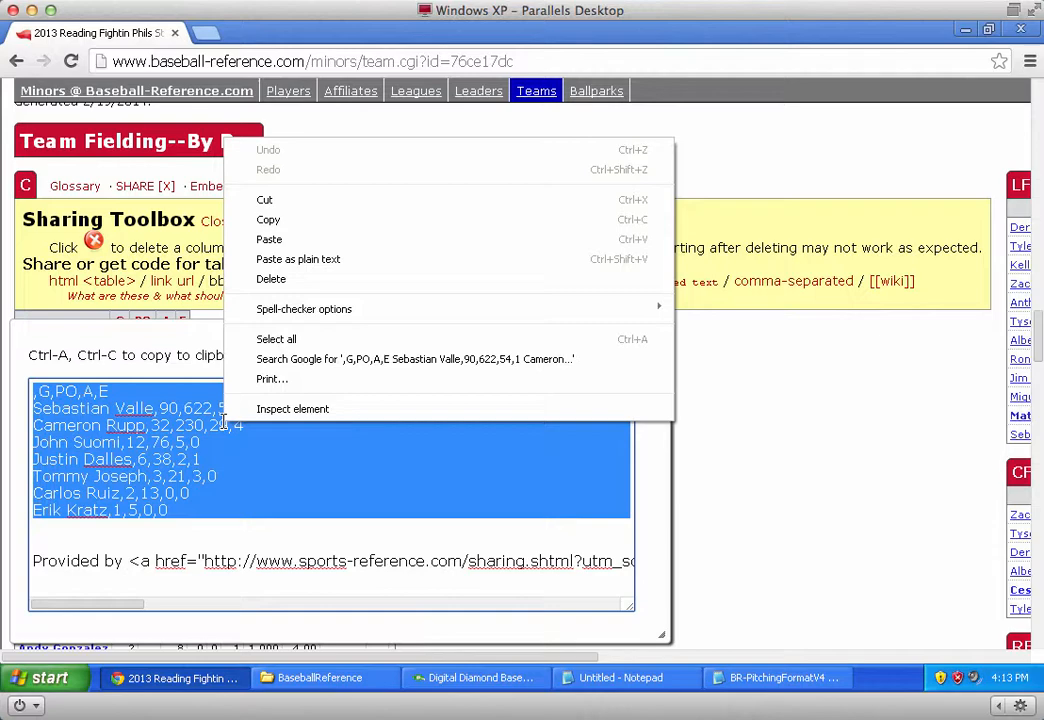
click(297, 222)
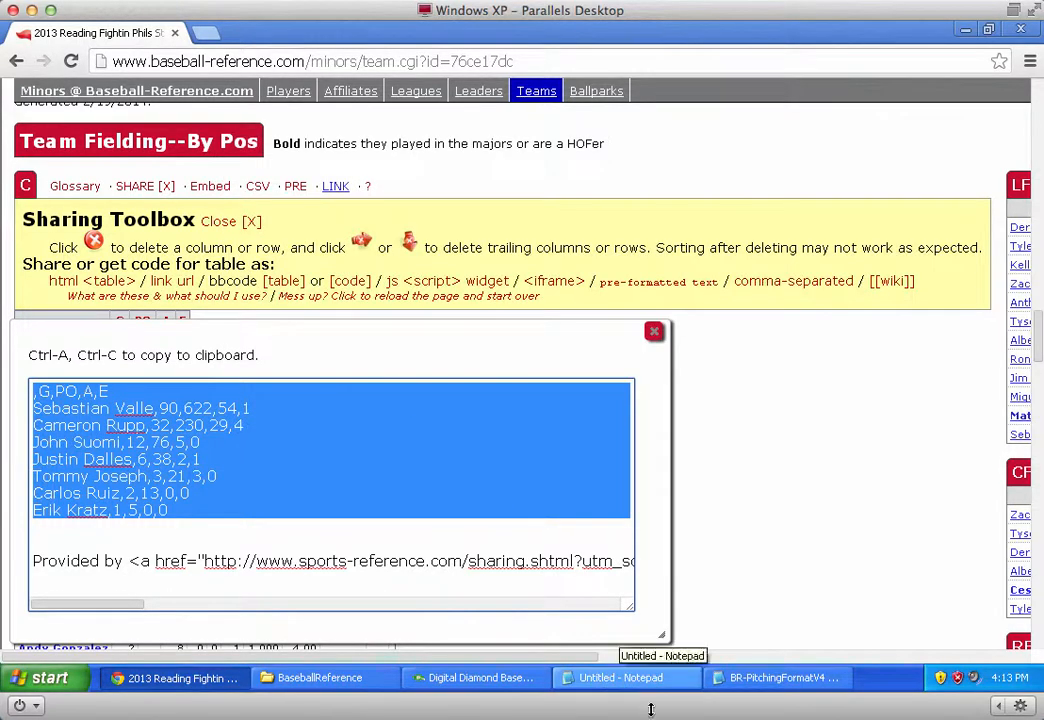
click(622, 678)
key(ctrl+v)
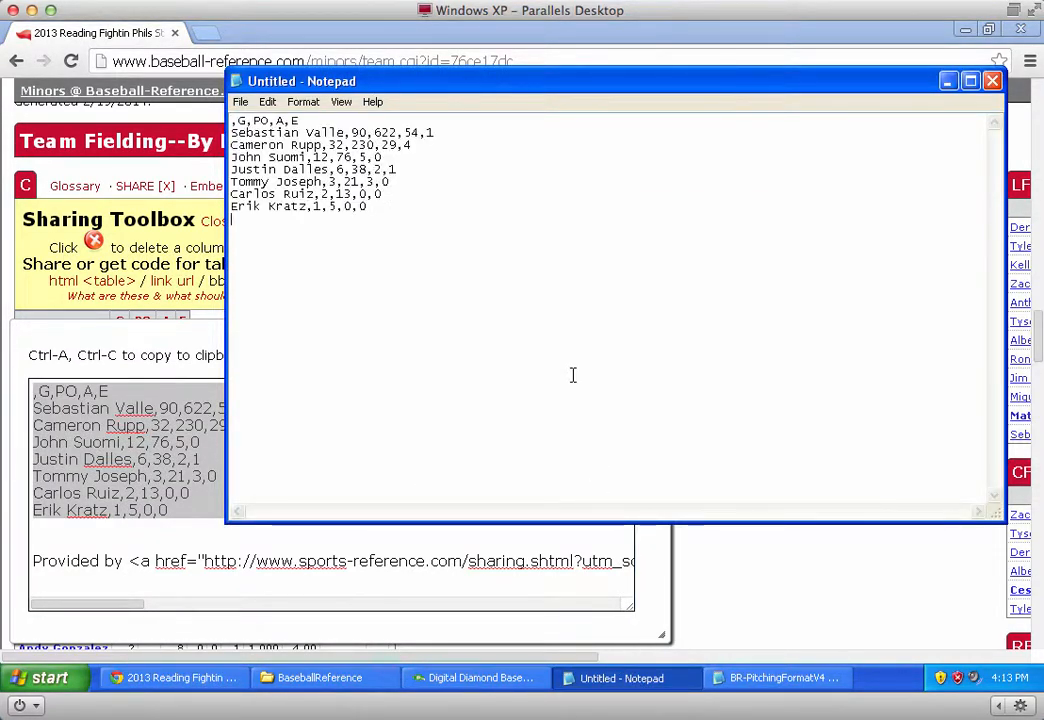
- Save the catcher fielding data as fieldingC.txt in EasternLeague, and close the document and the comma-separated text popup
click(238, 102)
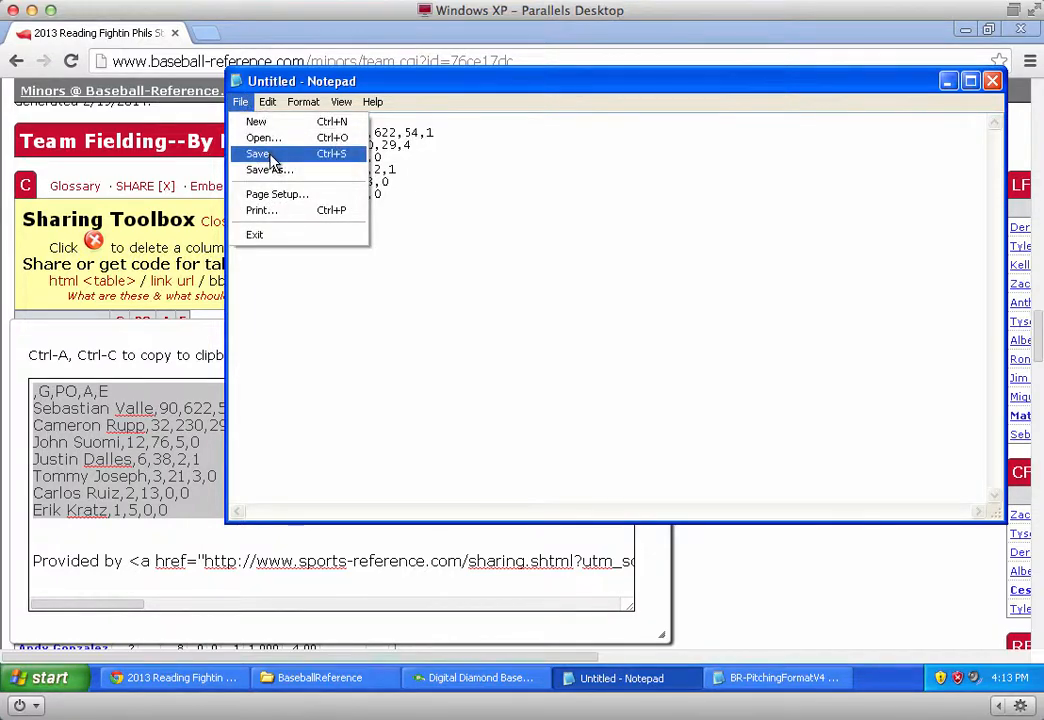
click(274, 172)
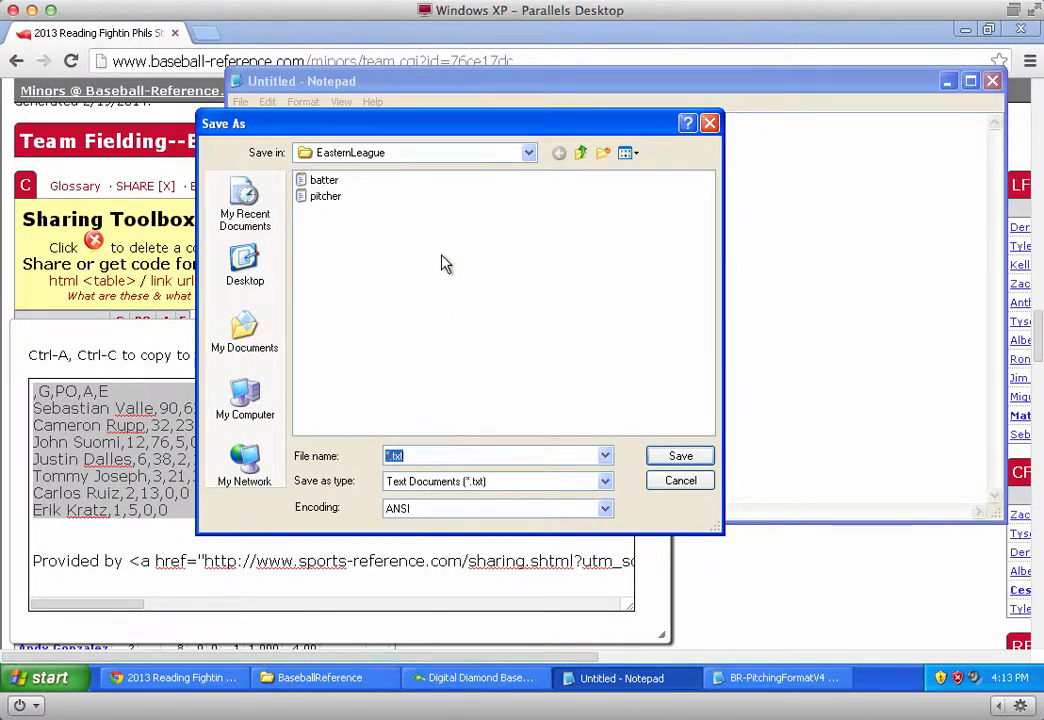
click(427, 446)
key(BackSpace)
text(fieldingC)
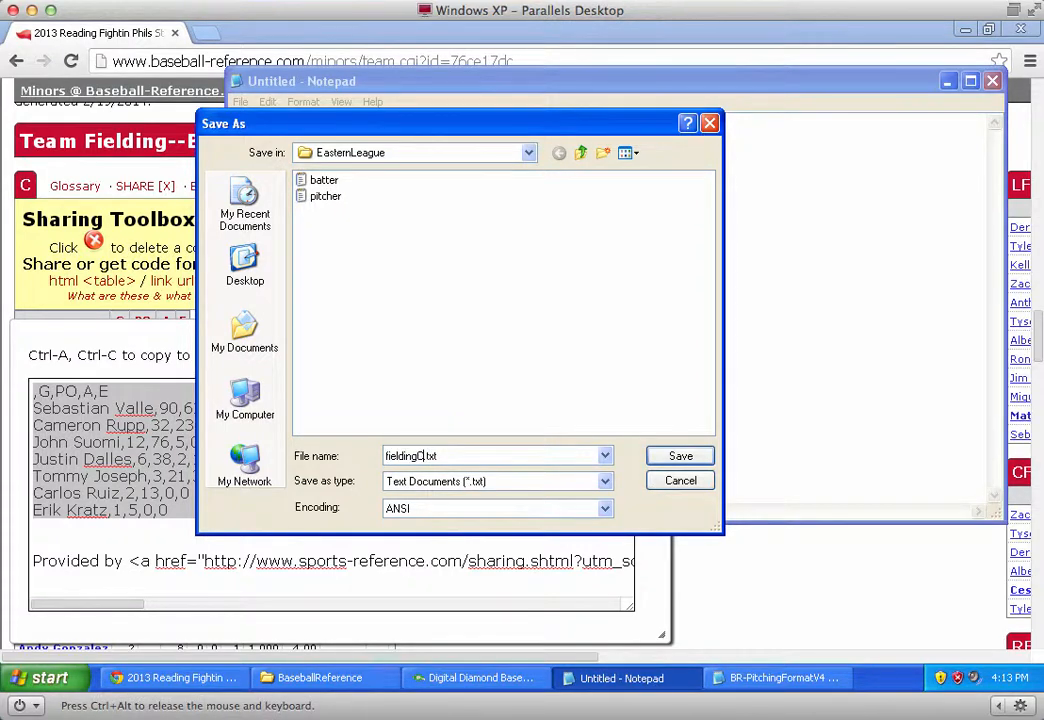
key(Return)
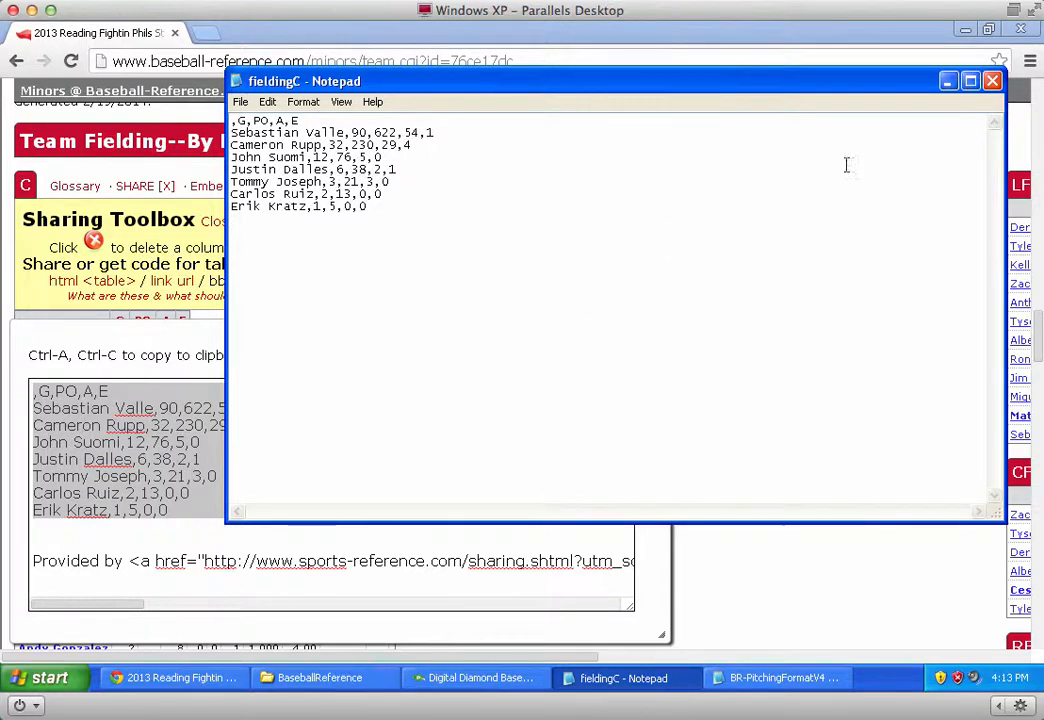
click(990, 81)
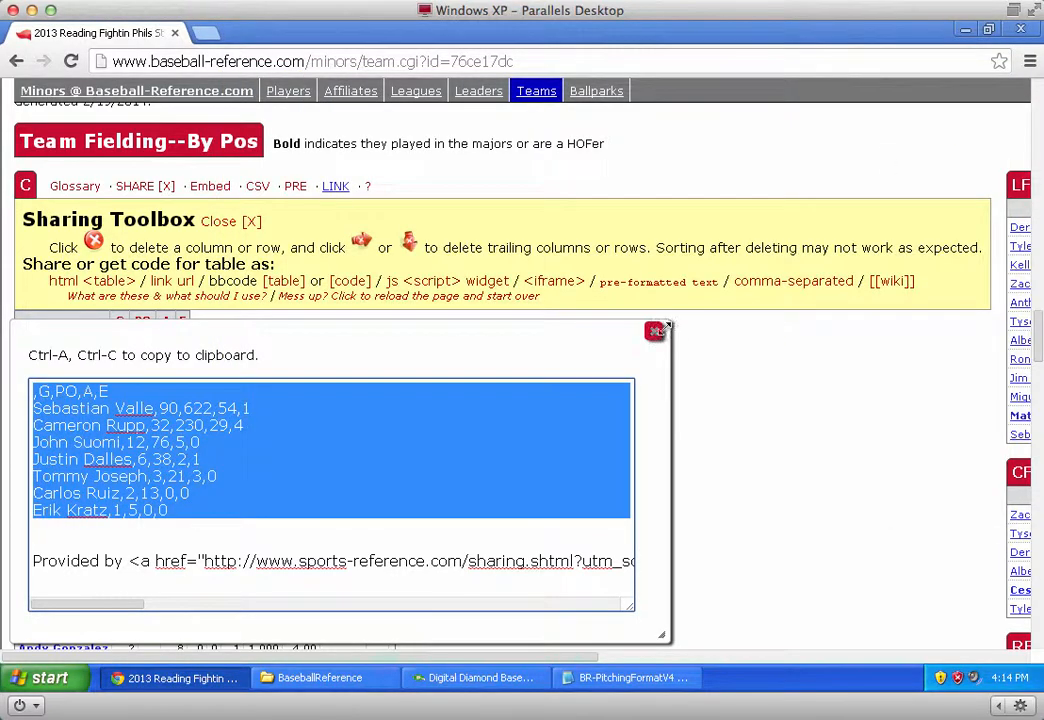
click(656, 331)
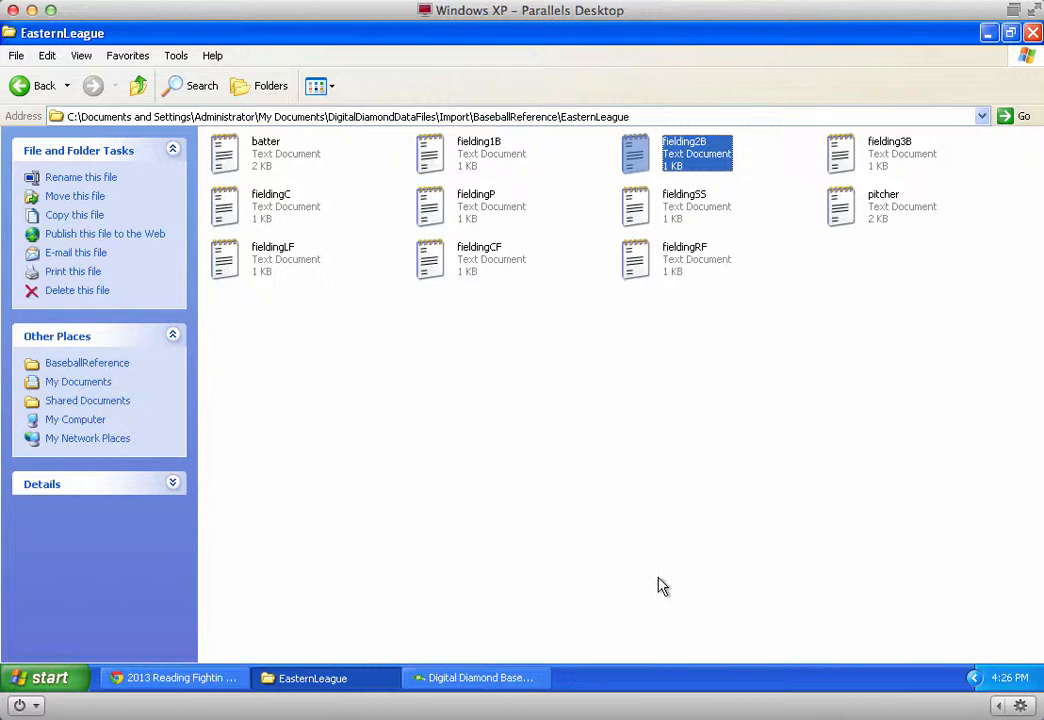
- Switch to Digital Diamond Baseball and create a new library named EasternLeague2013
click(494, 272)
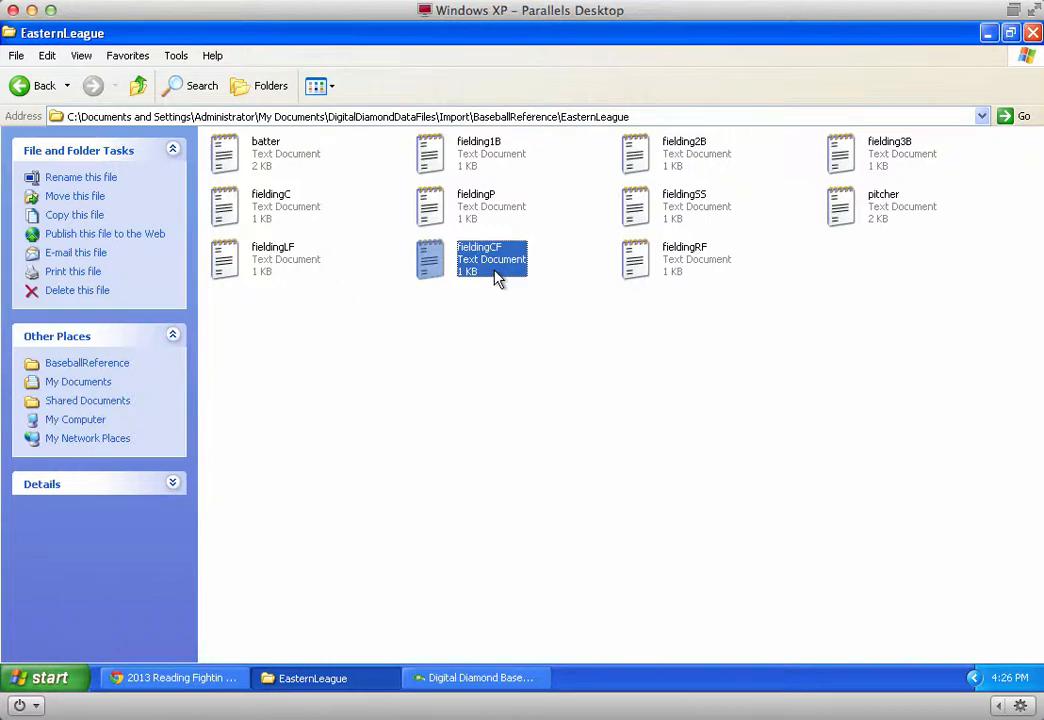
click(475, 678)
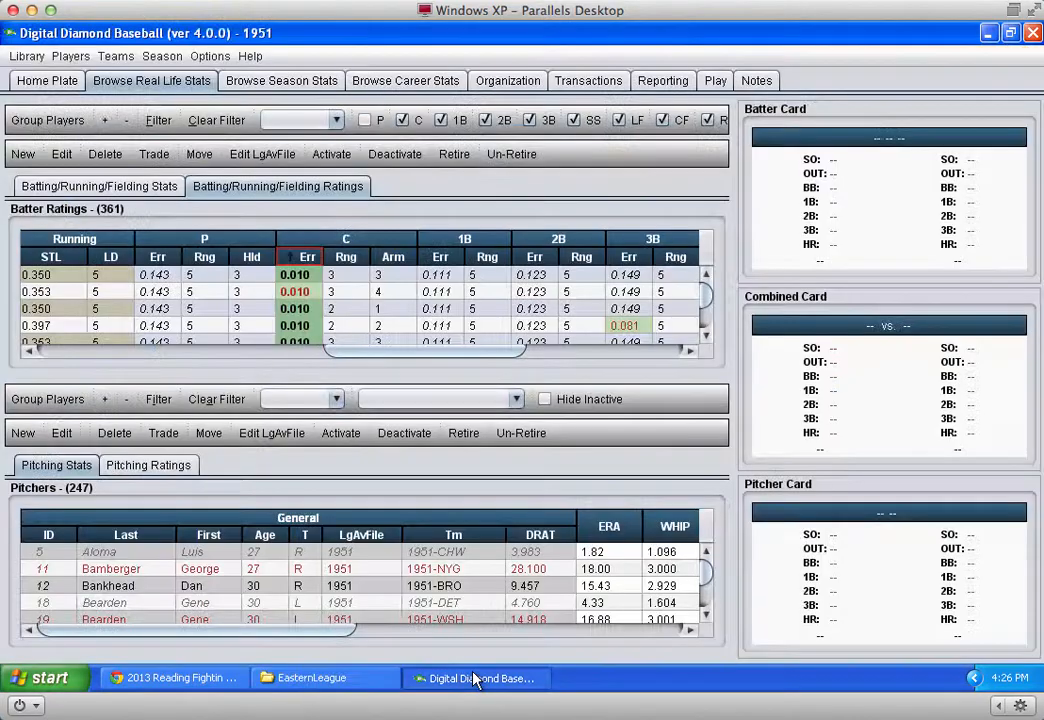
click(30, 56)
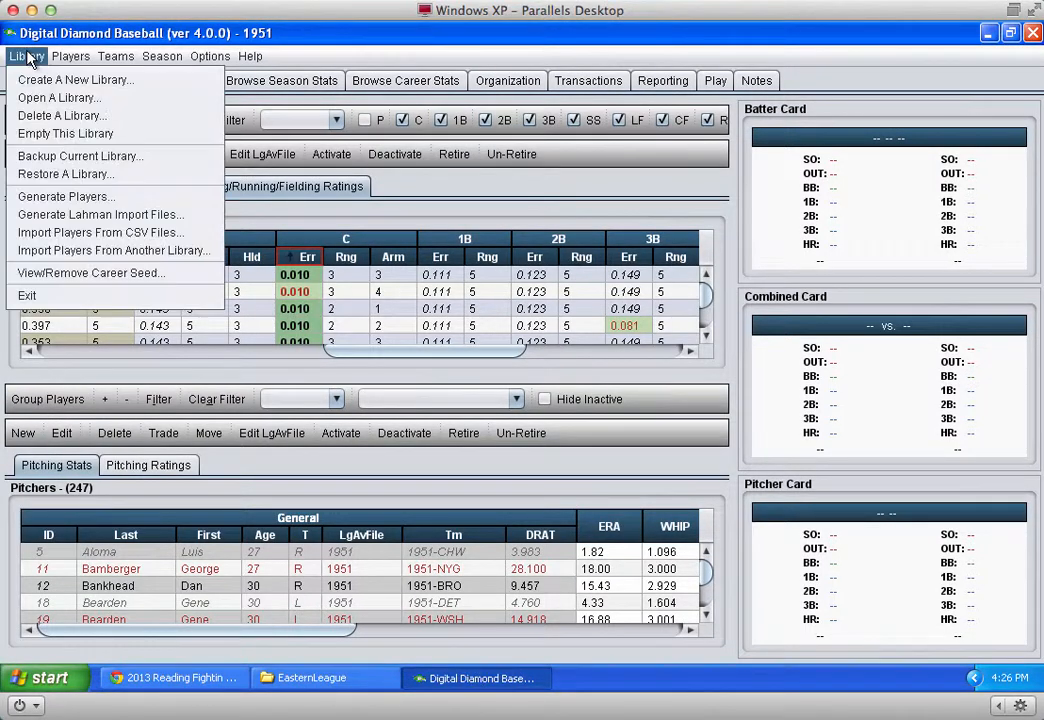
click(46, 82)
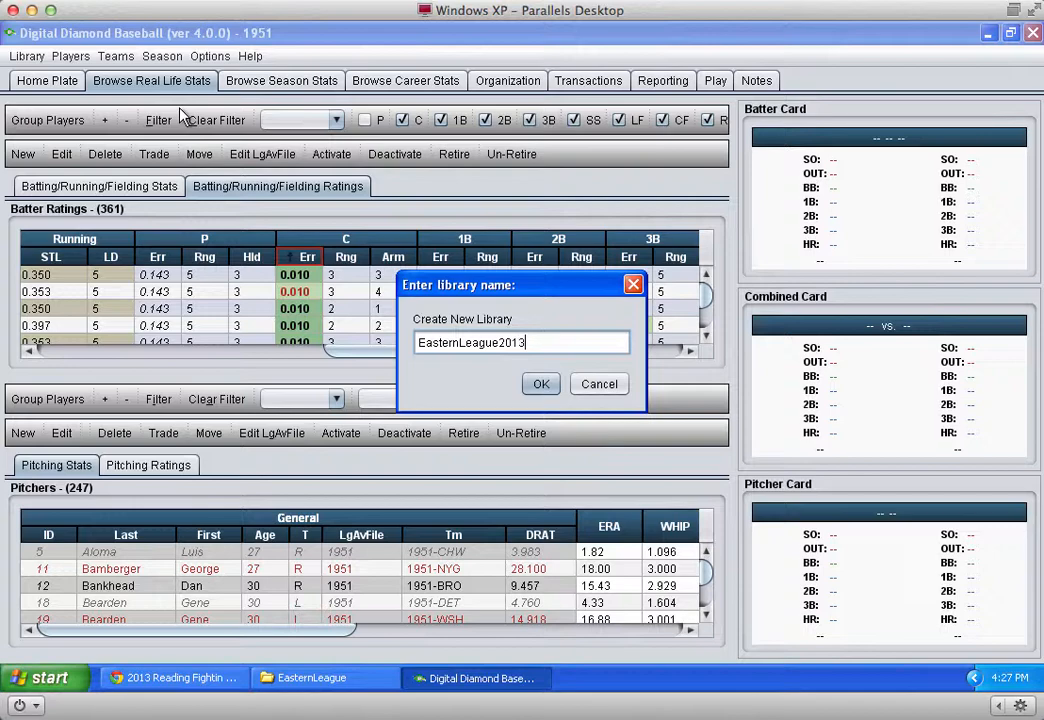
click(541, 386)
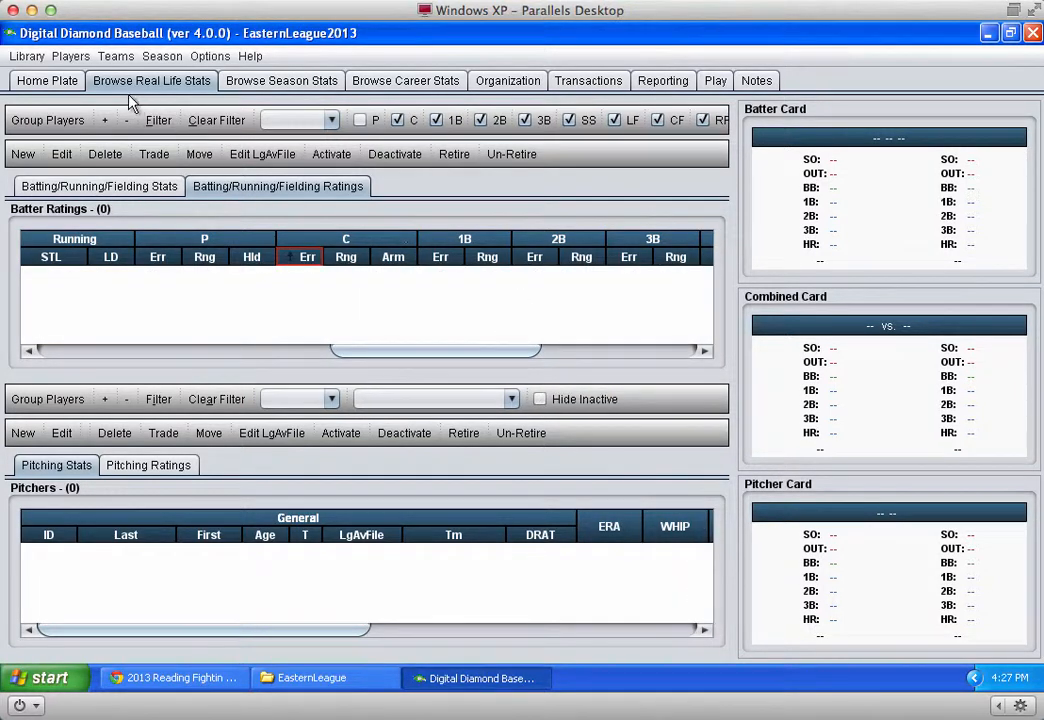
- Start importing players from CSV files and begin auto-populating the file list with the Other input file format
click(27, 56)
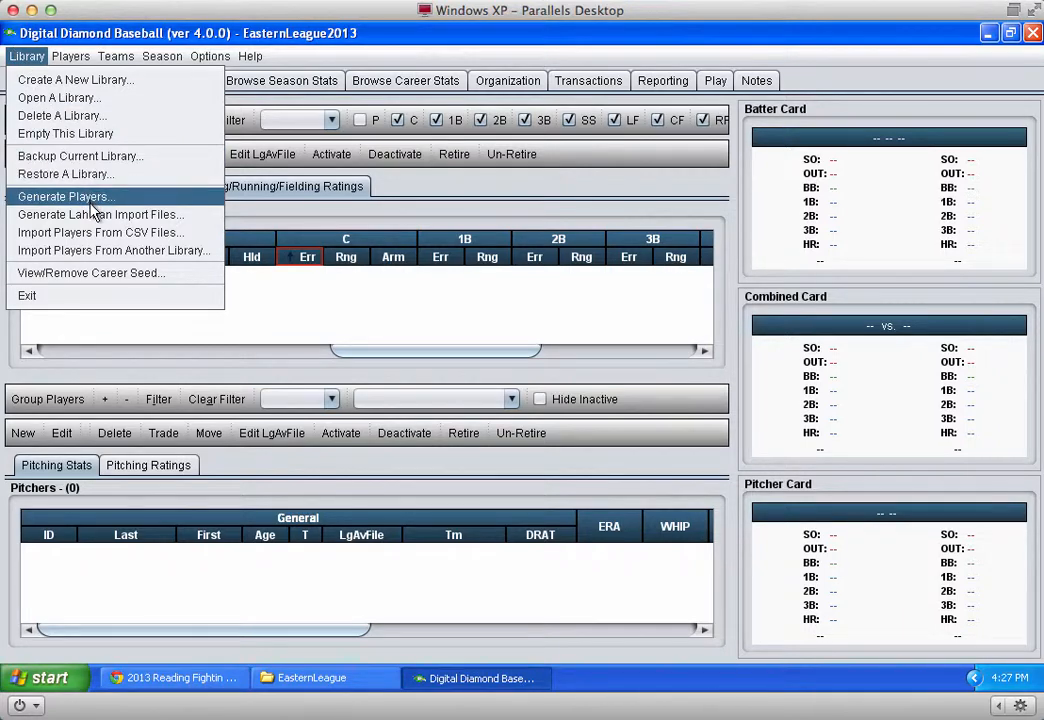
click(101, 233)
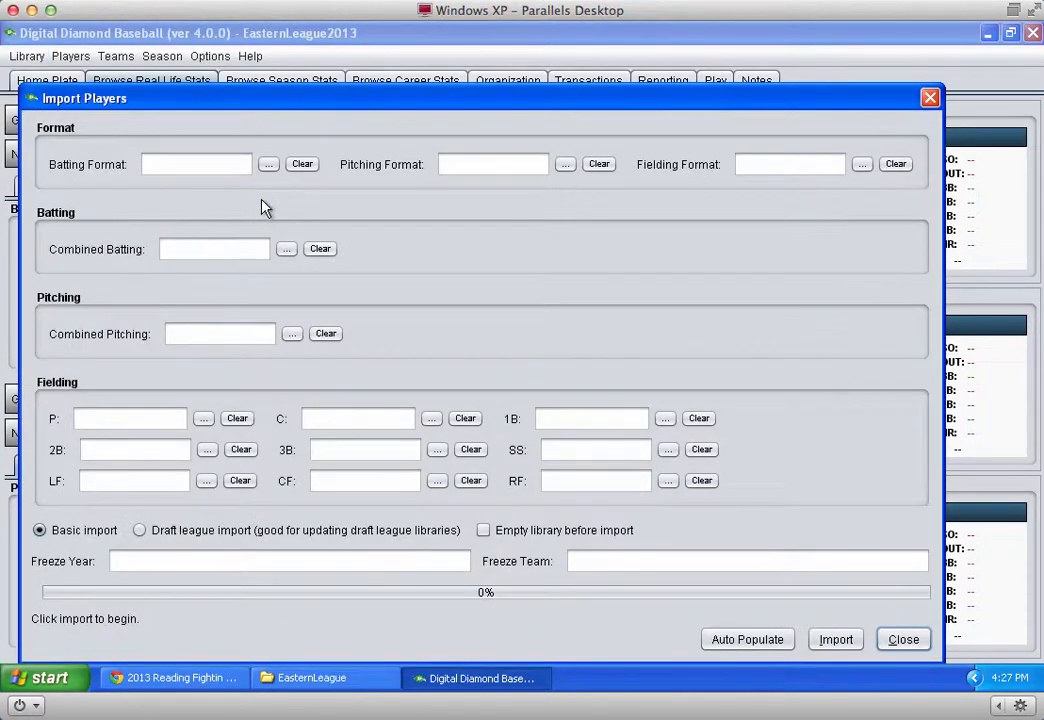
click(737, 639)
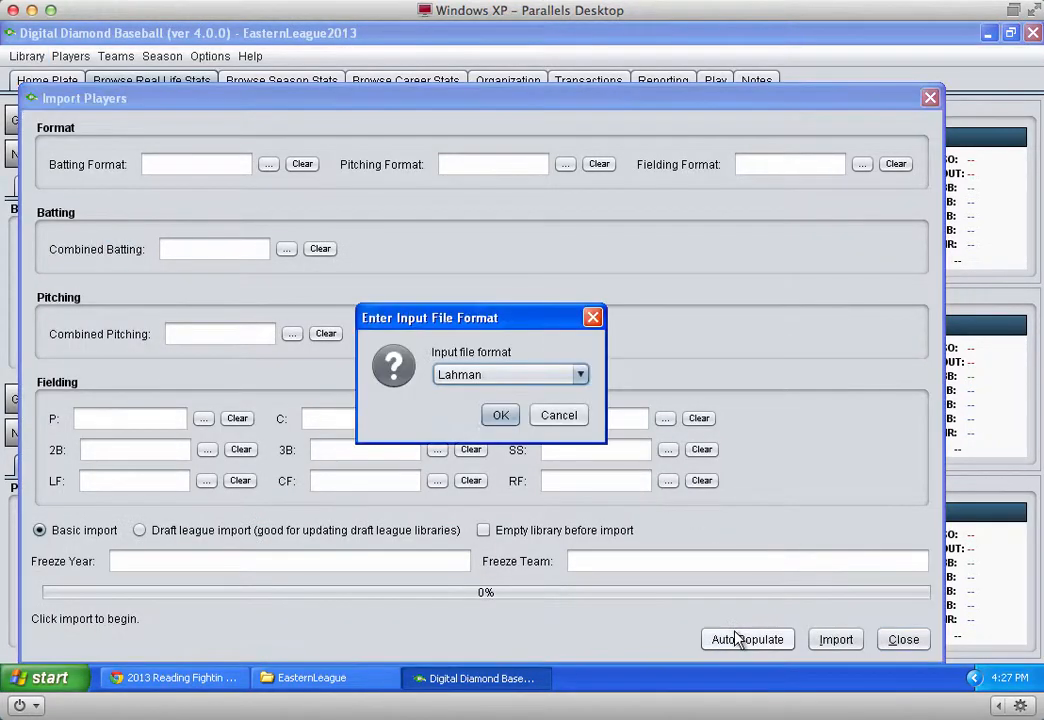
click(543, 372)
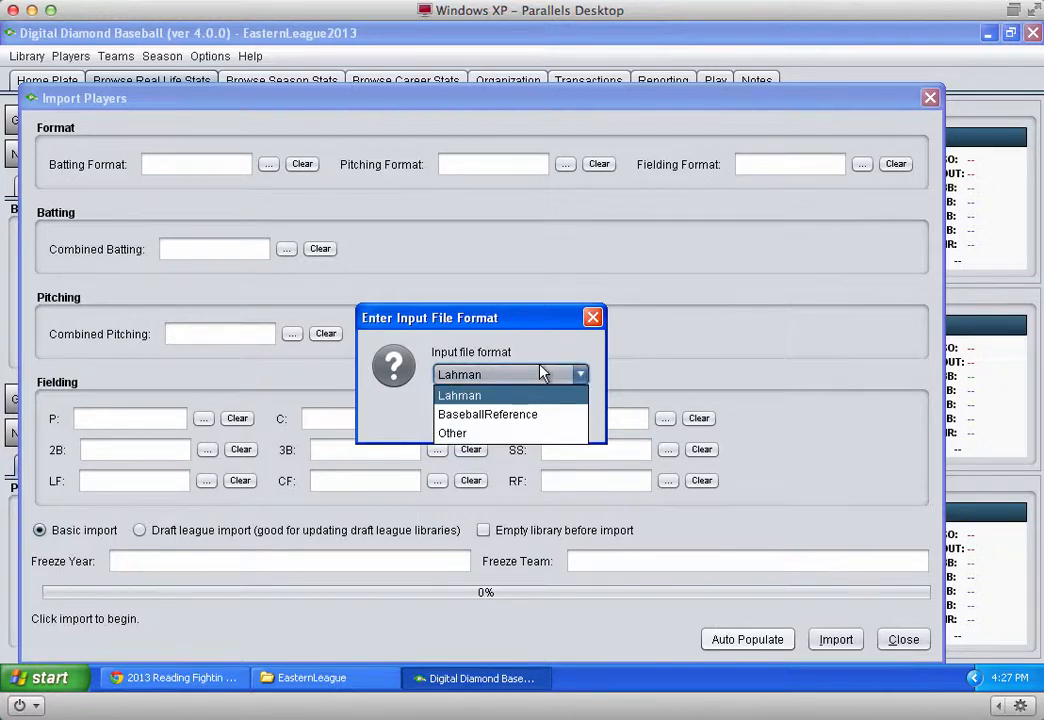
click(483, 434)
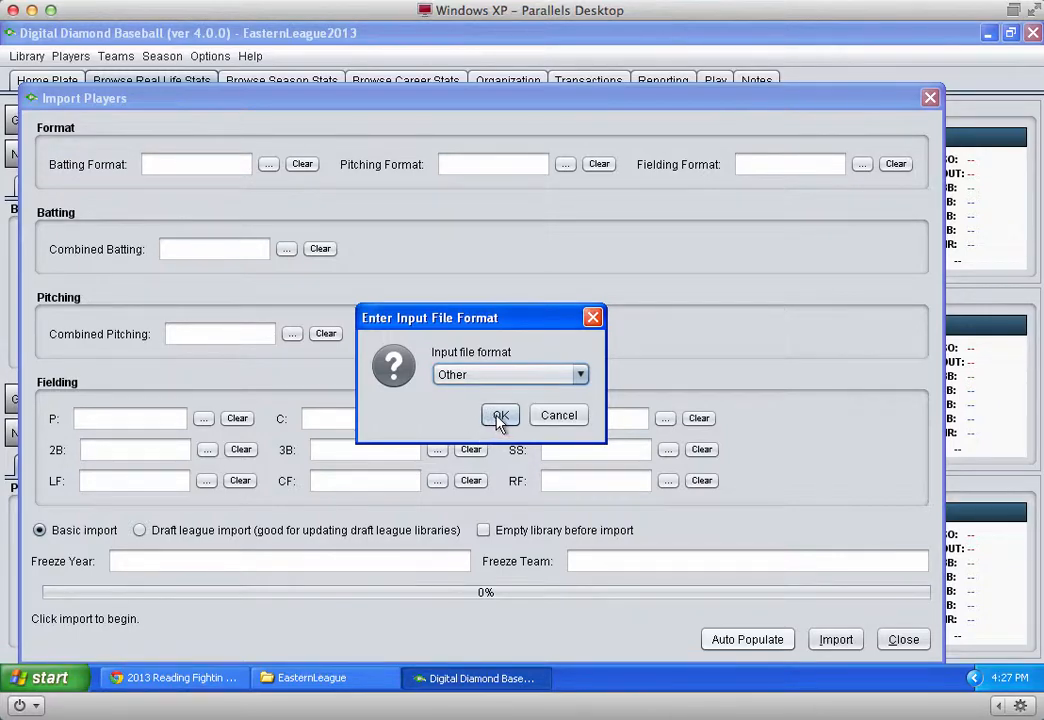
click(499, 416)
- Auto-populate the import files from DigitalDiamondDataFiles\Import\BaseballReference\EasternLeague, checking the folder's path in its Explorer window
click(553, 231)
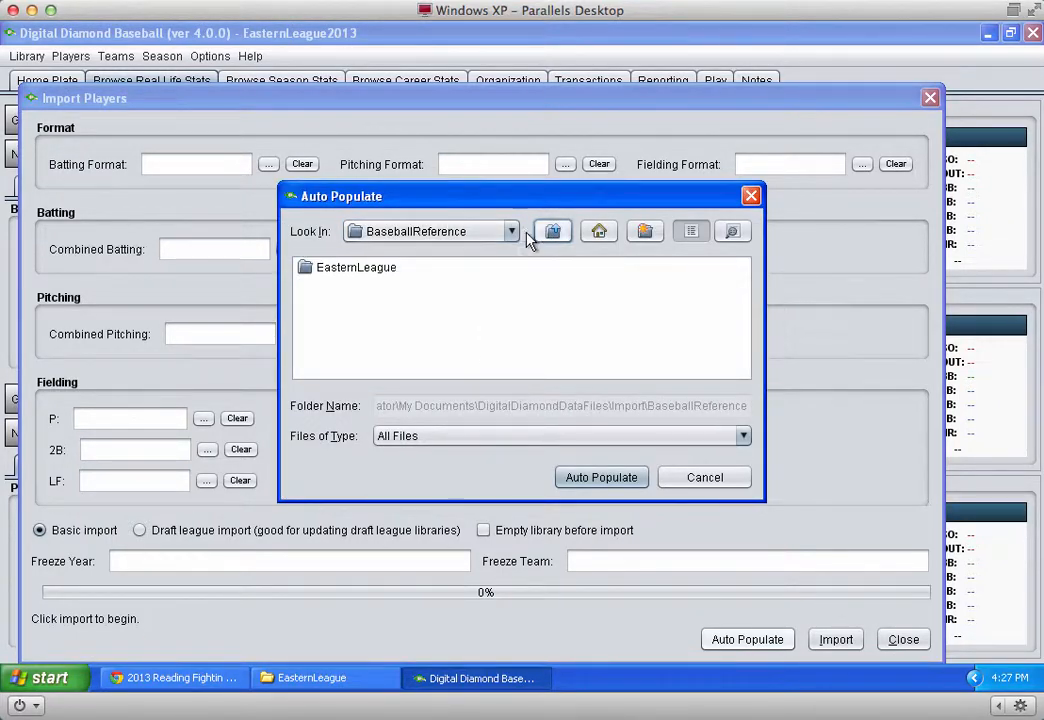
click(553, 231)
click(553, 231)
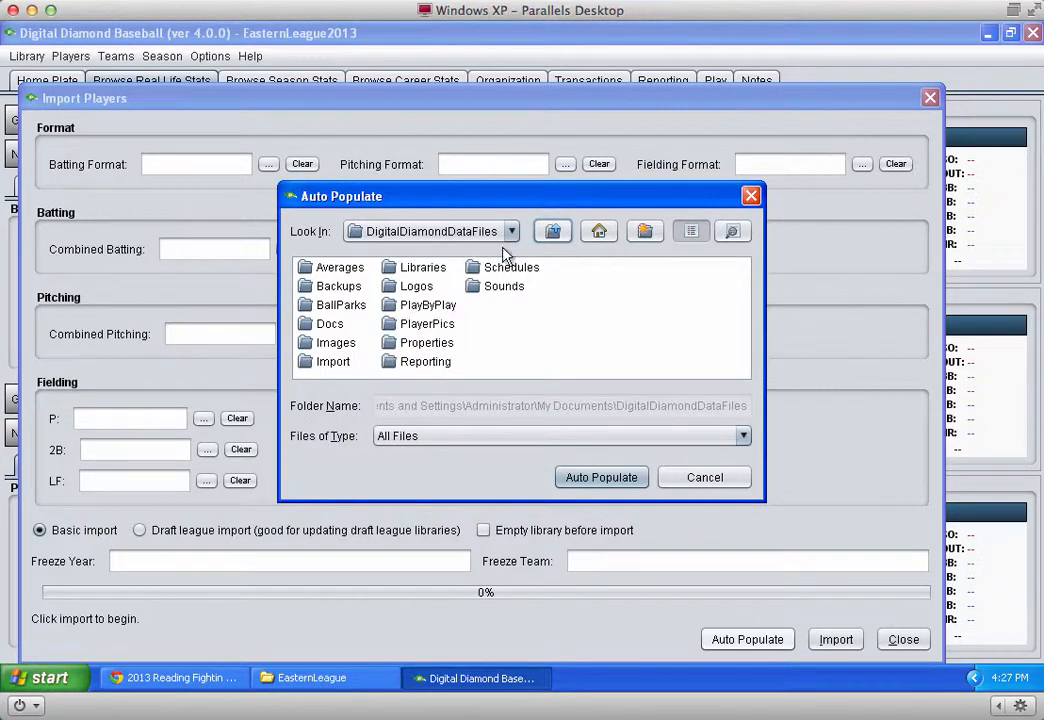
double_click(333, 362)
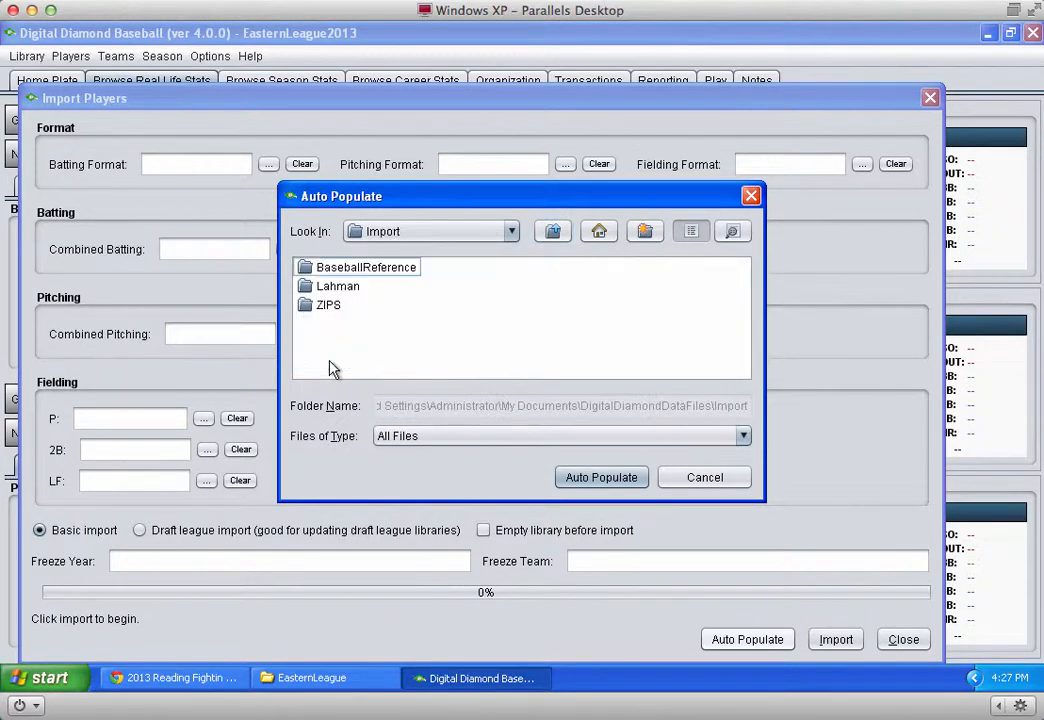
double_click(373, 270)
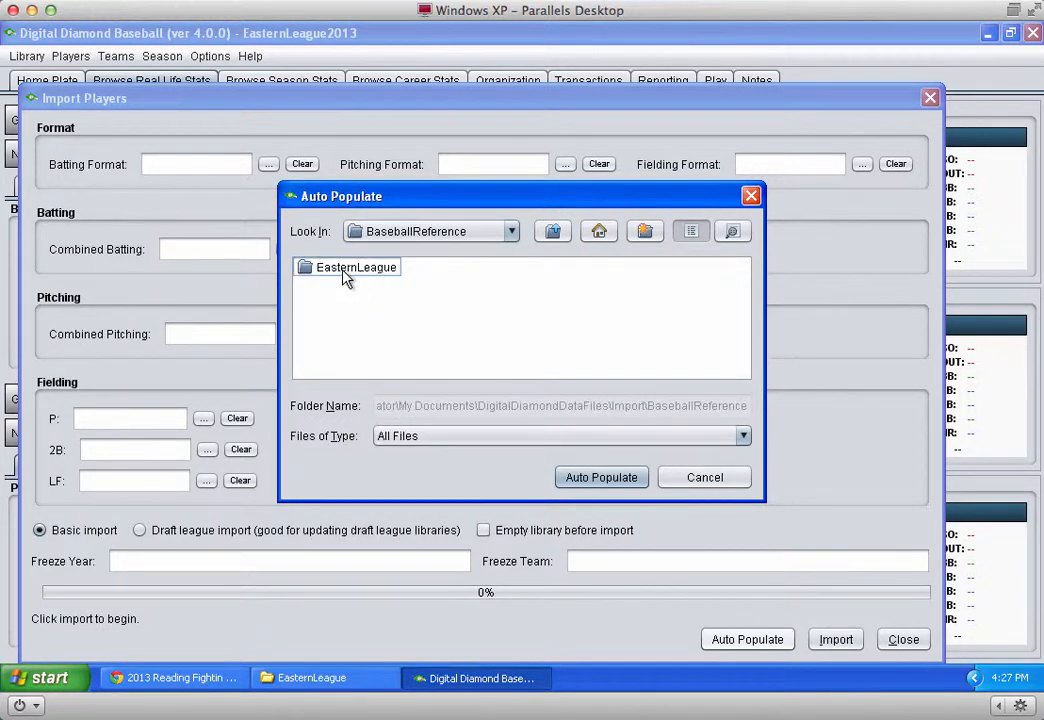
double_click(343, 271)
double_click(343, 277)
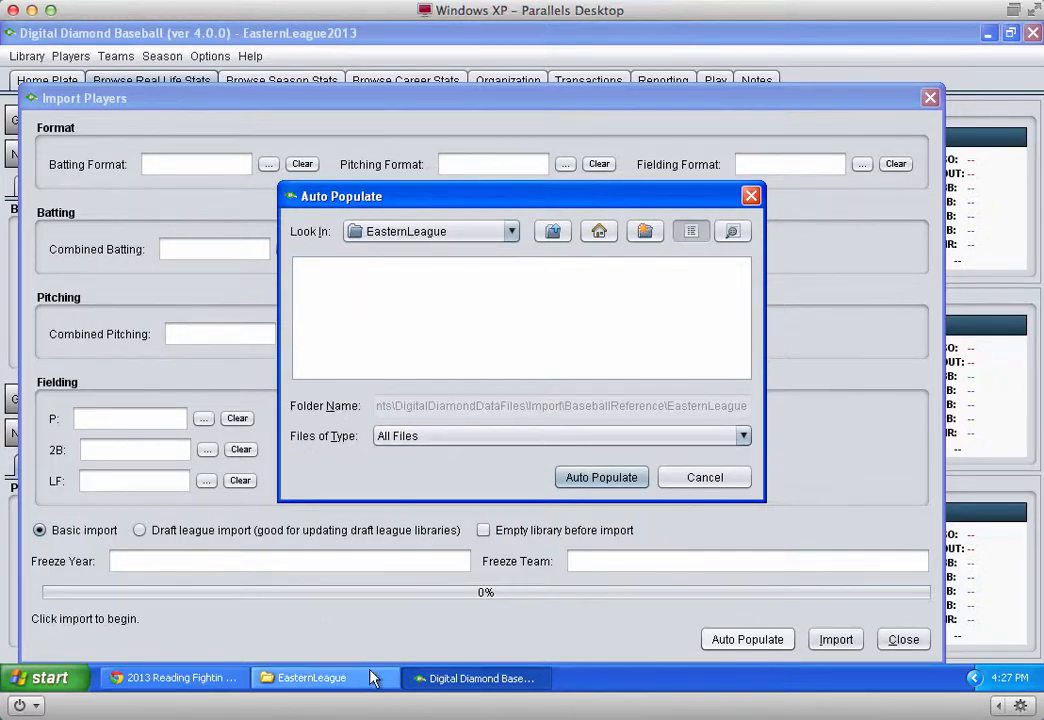
click(316, 678)
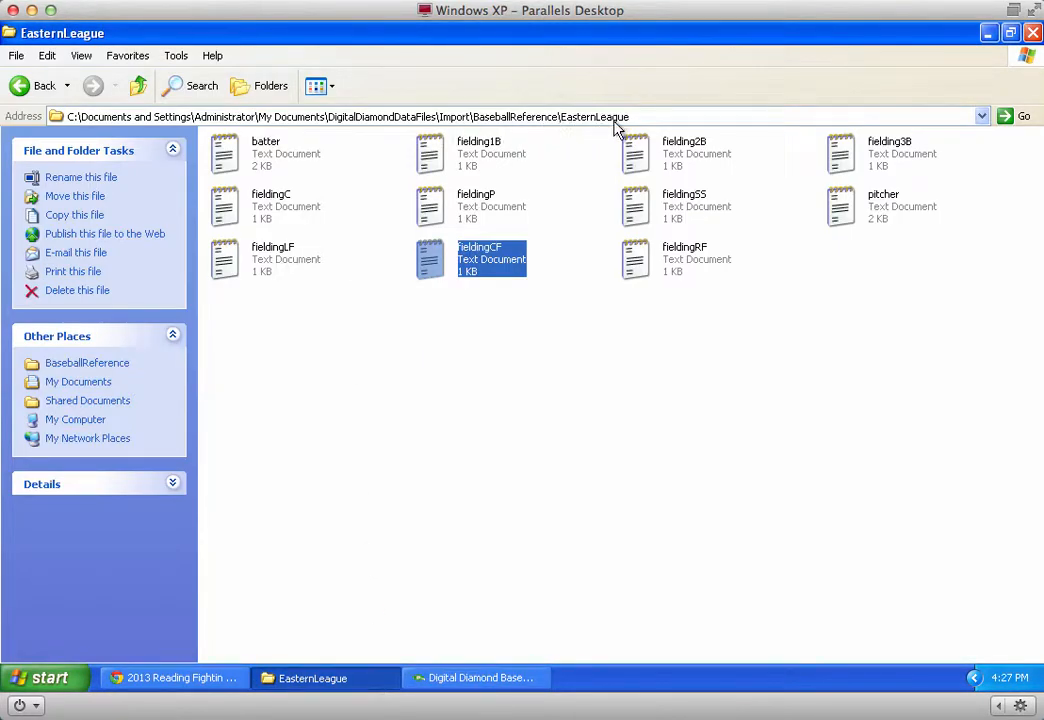
click(482, 680)
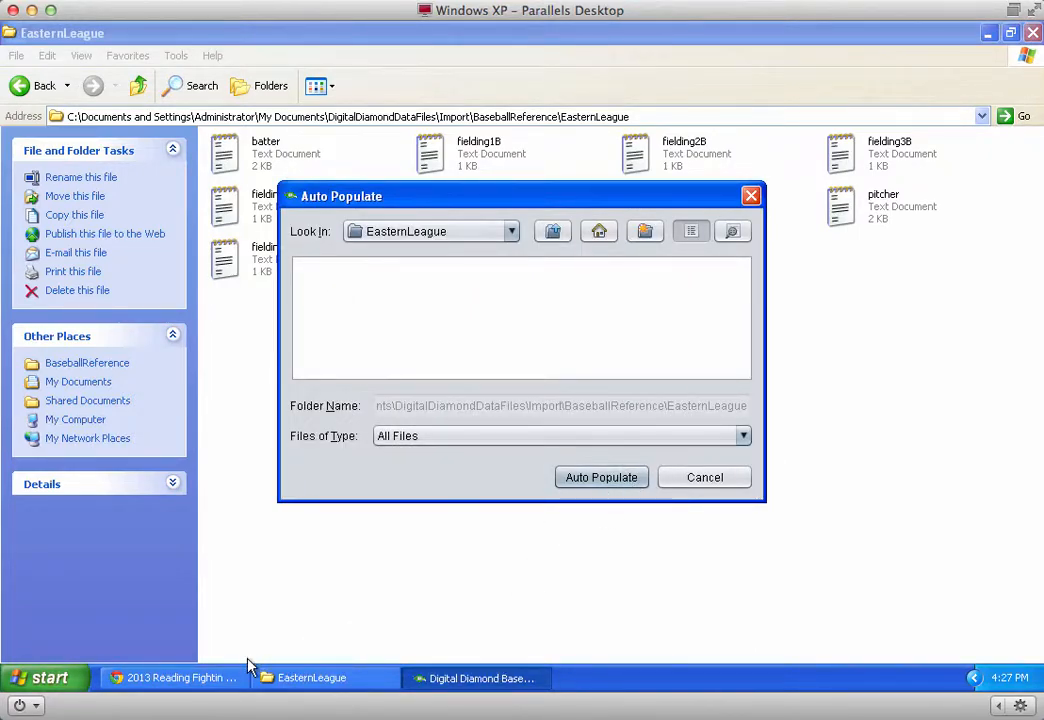
click(590, 480)
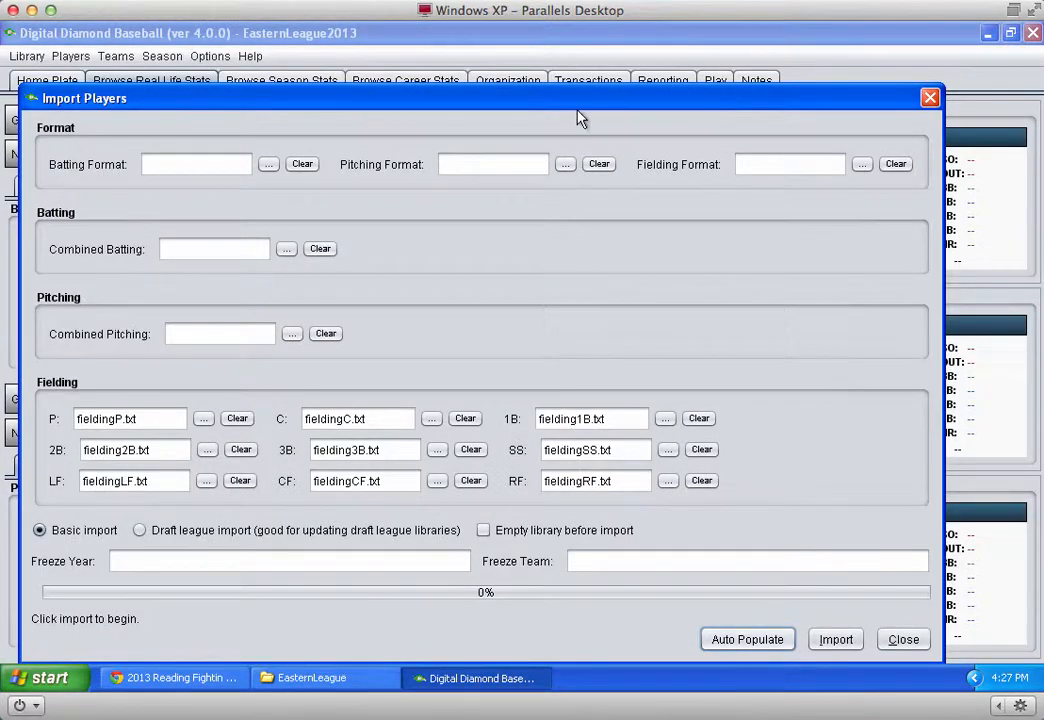
- Move the Import Players dialog up and assign BR-MinorsBattingFormatV4.txt as the batting format
drag(577, 105, 584, 52)
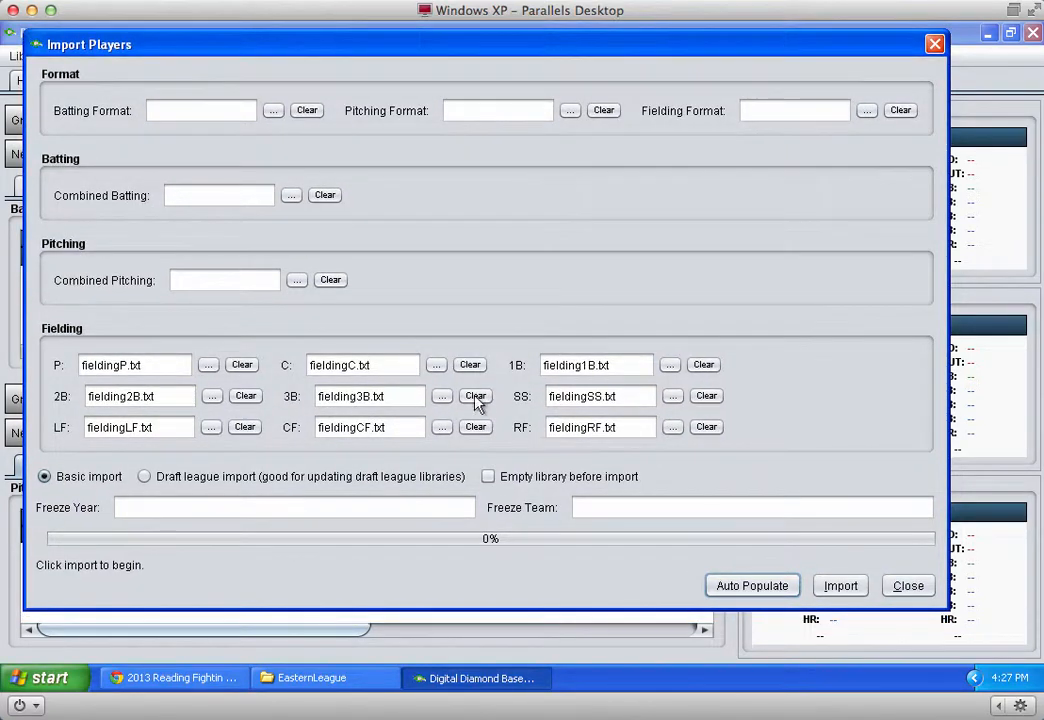
click(273, 110)
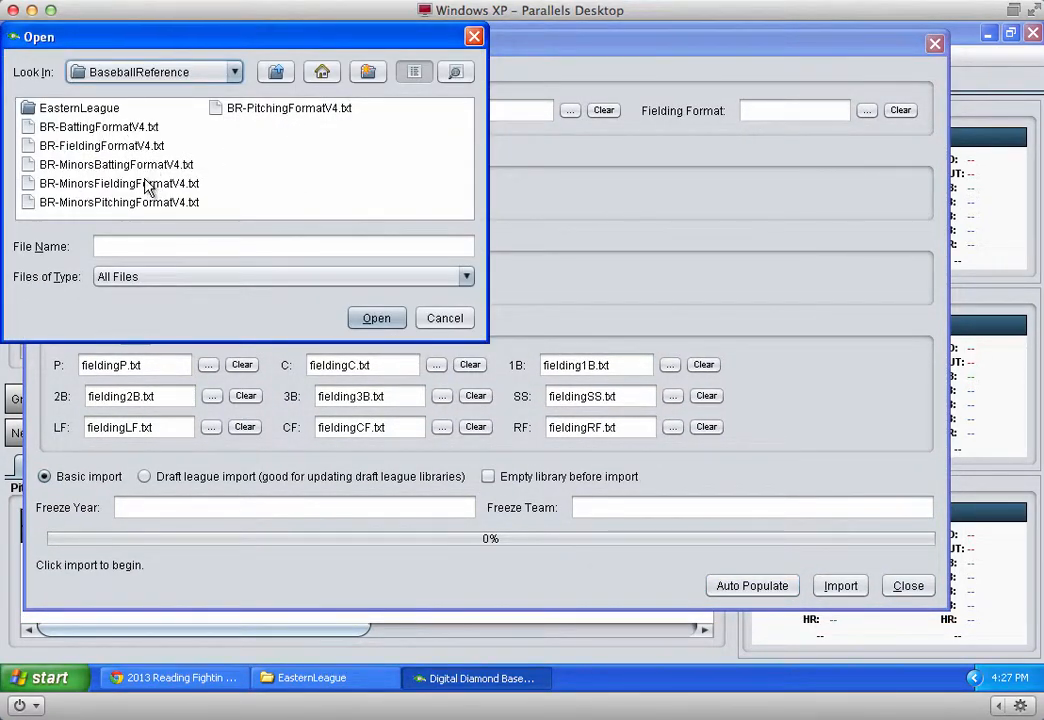
click(130, 164)
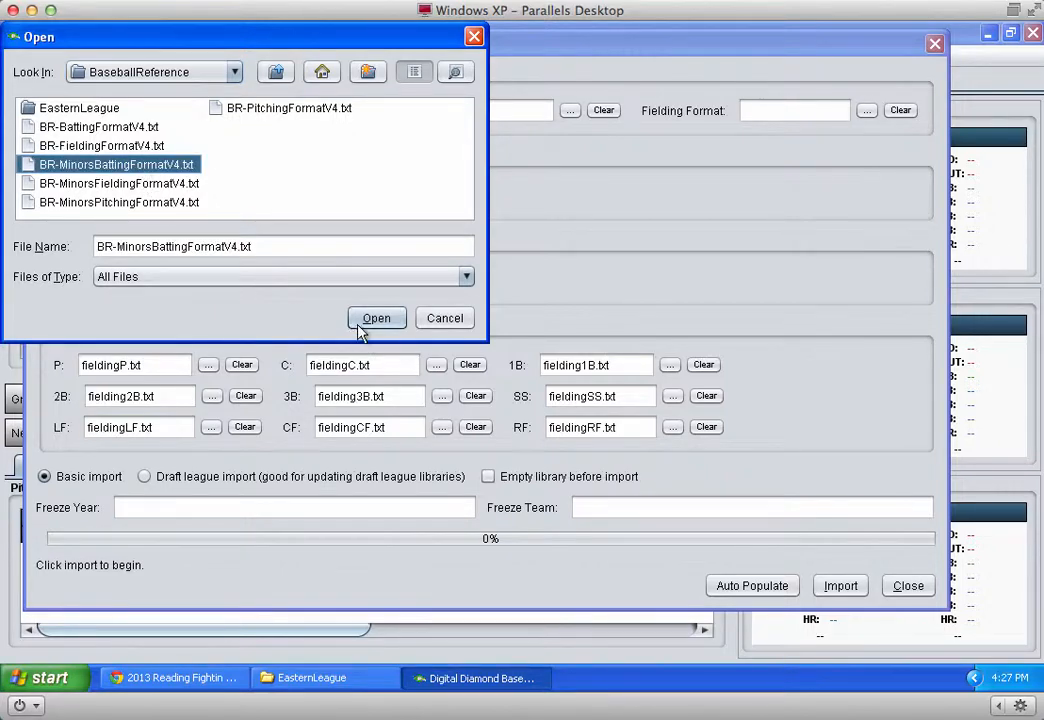
click(376, 318)
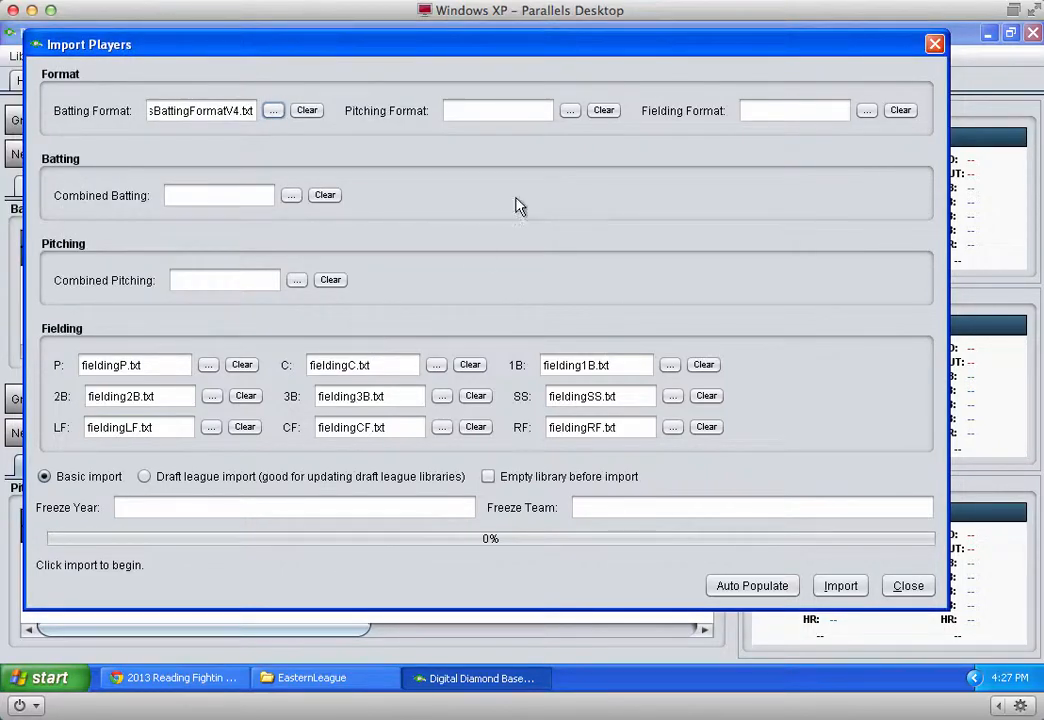
- Assign BR-MinorsPitchingFormatV4.txt as the pitching format and BR-MinorsFieldingFormatV4.txt as the fielding format
click(570, 111)
click(560, 108)
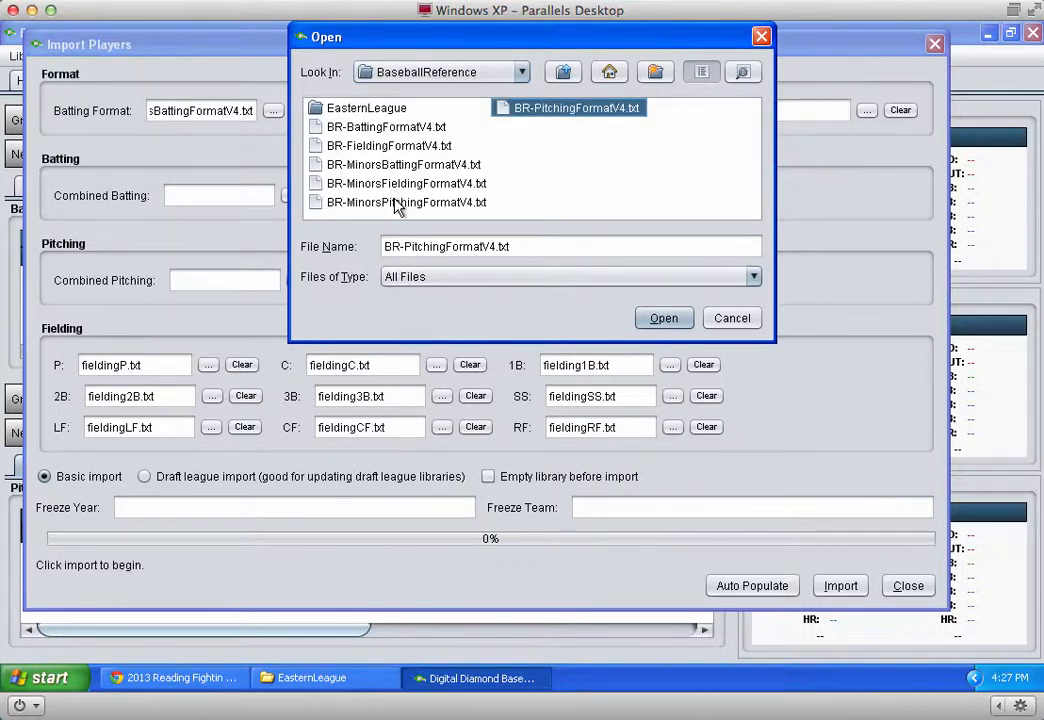
click(398, 202)
click(650, 316)
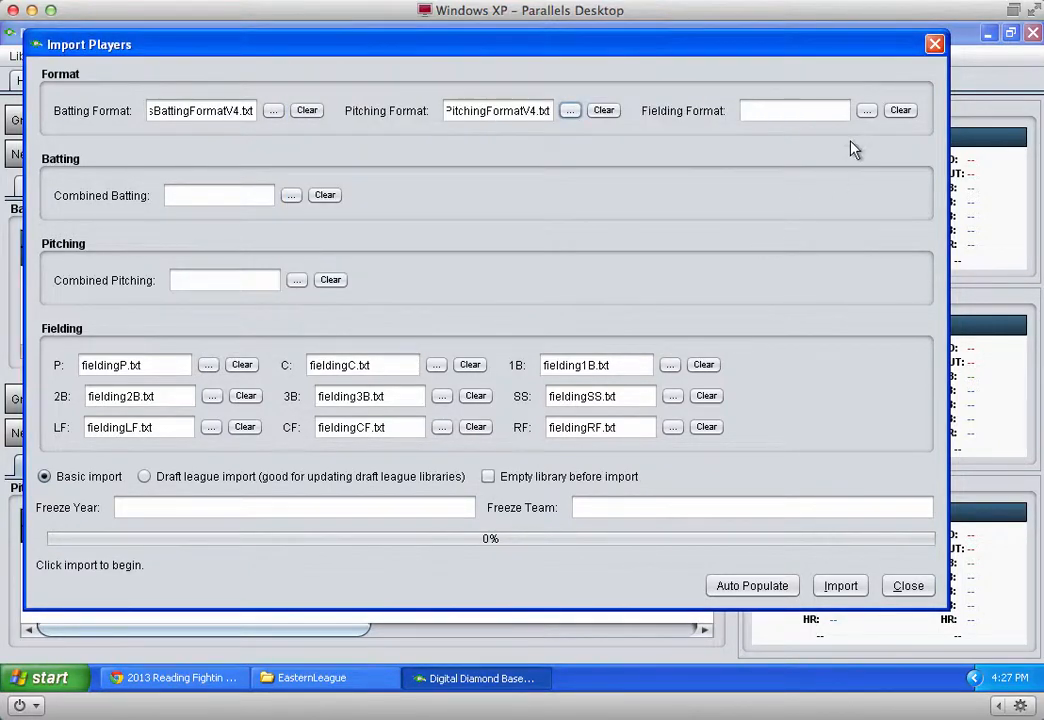
click(865, 112)
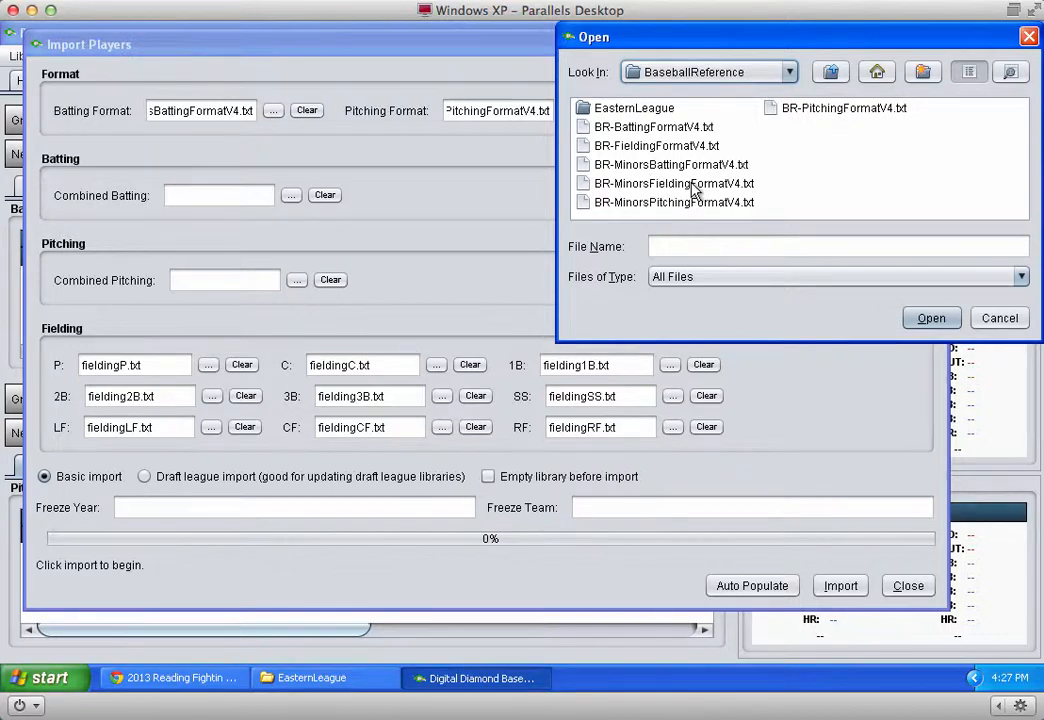
click(696, 186)
click(933, 318)
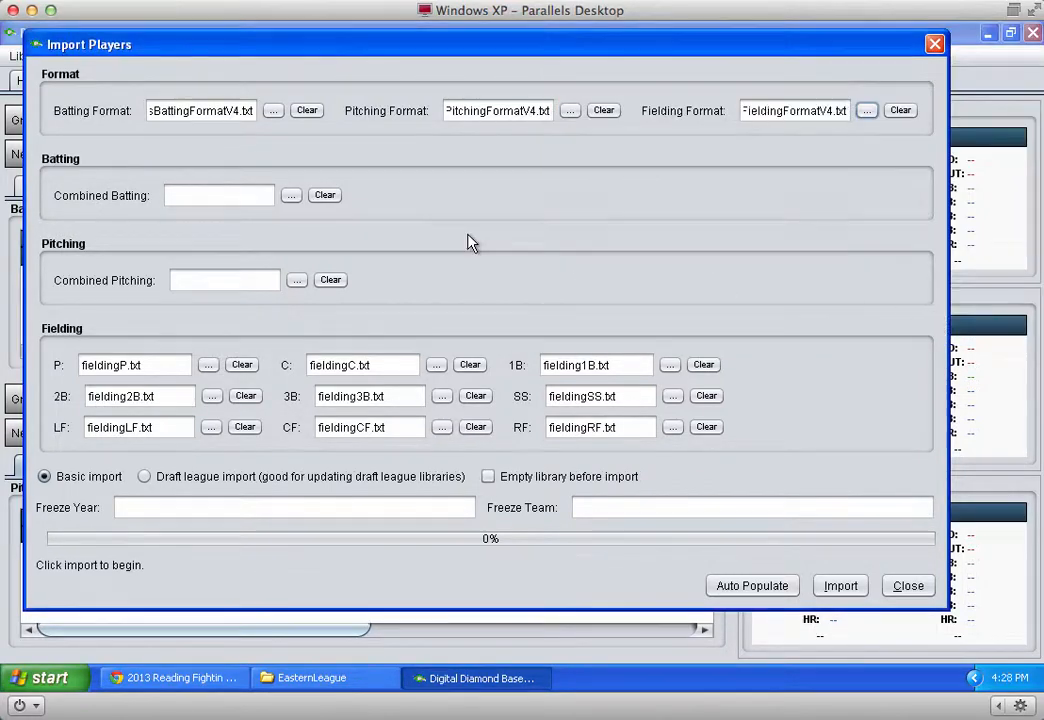
- Assign batter.txt as the combined batting file and pitcher.txt as the combined pitching file from EasternLeague
click(291, 196)
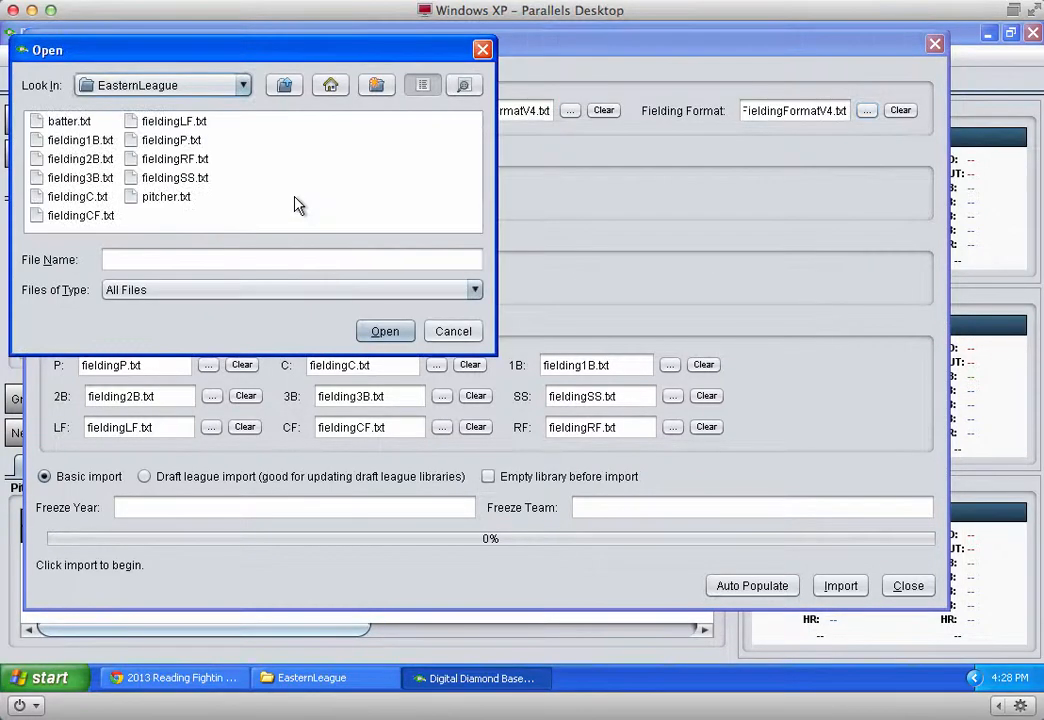
click(70, 121)
click(390, 330)
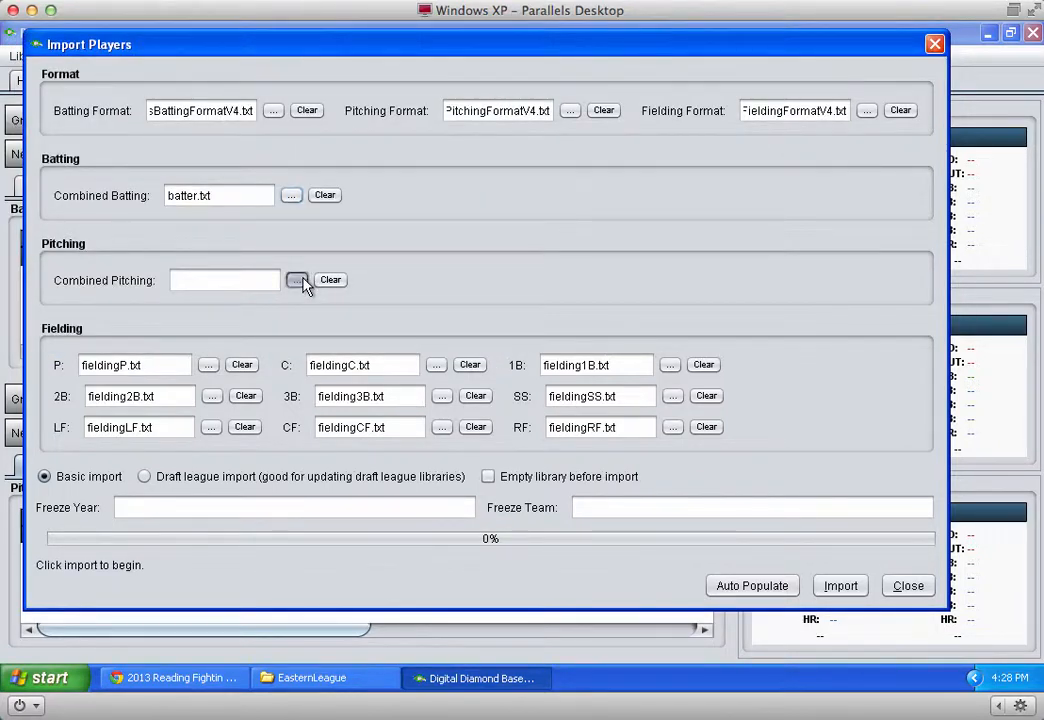
click(297, 280)
click(178, 284)
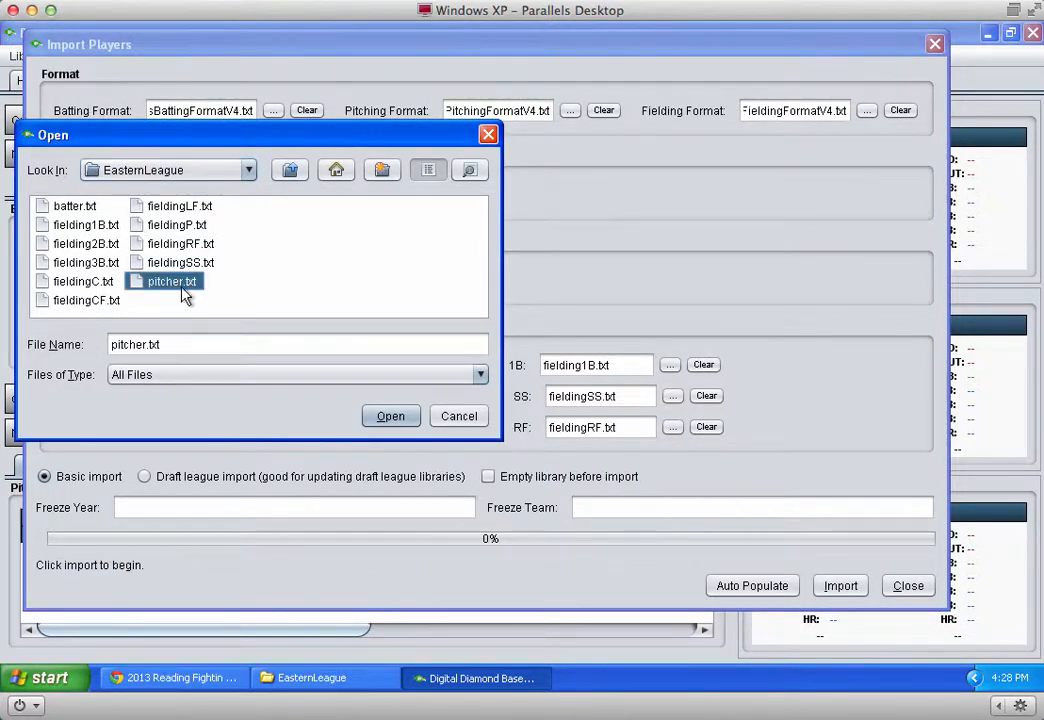
click(390, 416)
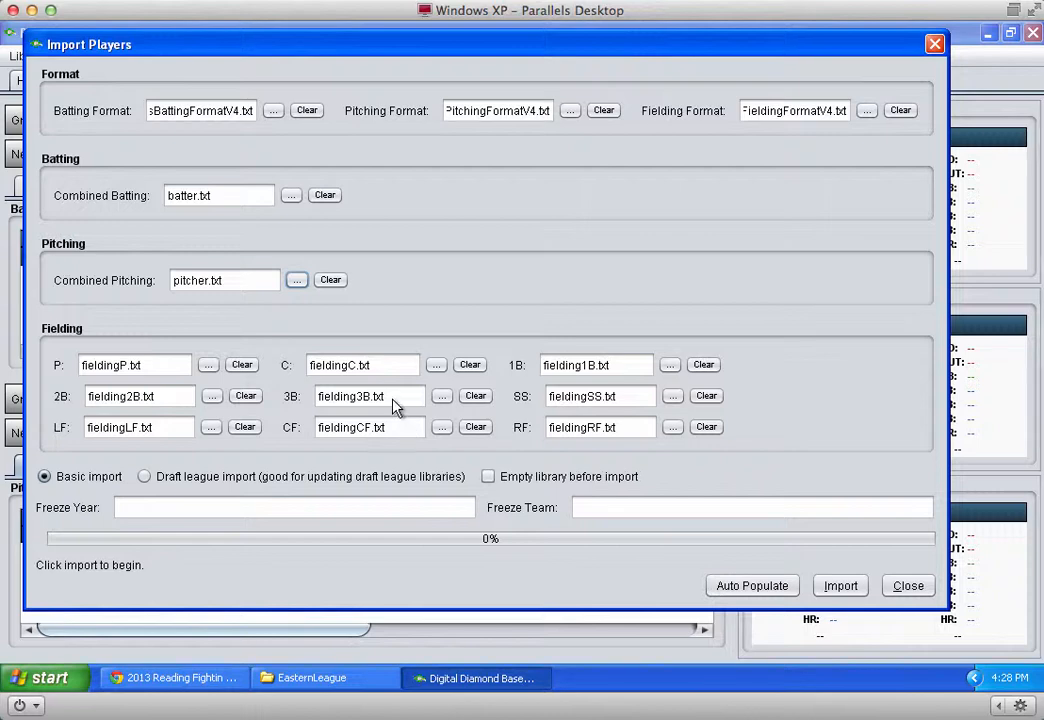
- Set the freeze year to 2013 and the freeze team to Reading
click(371, 505)
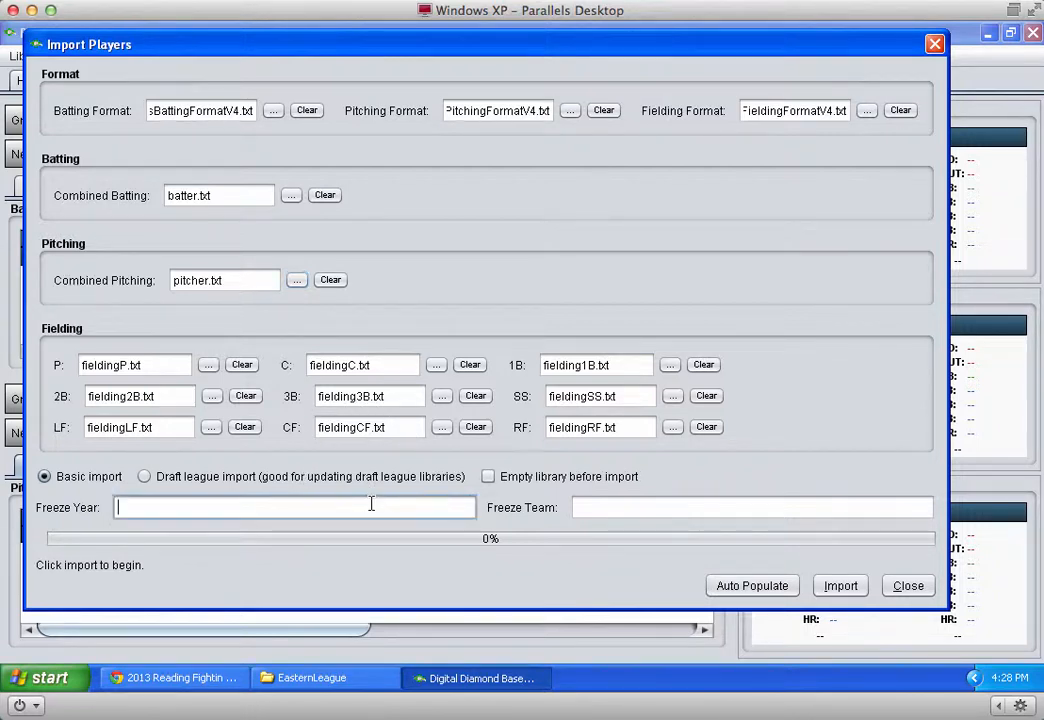
text(2013)
key(Tab)
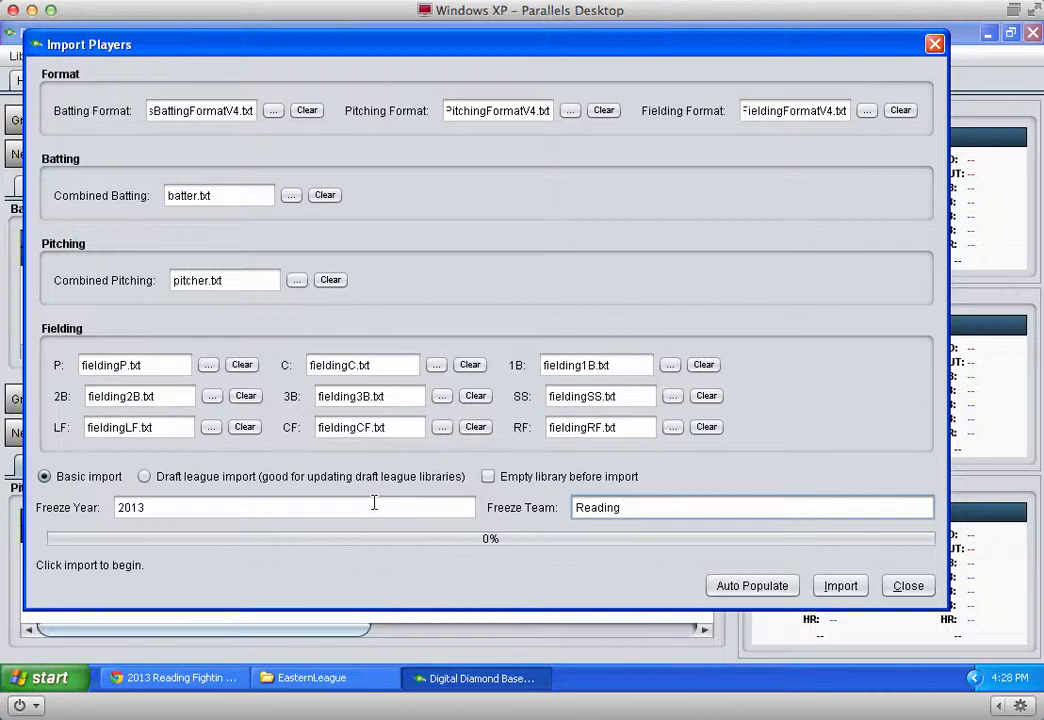
- Import the players into the library and close the Import Players dialog
click(845, 590)
click(615, 377)
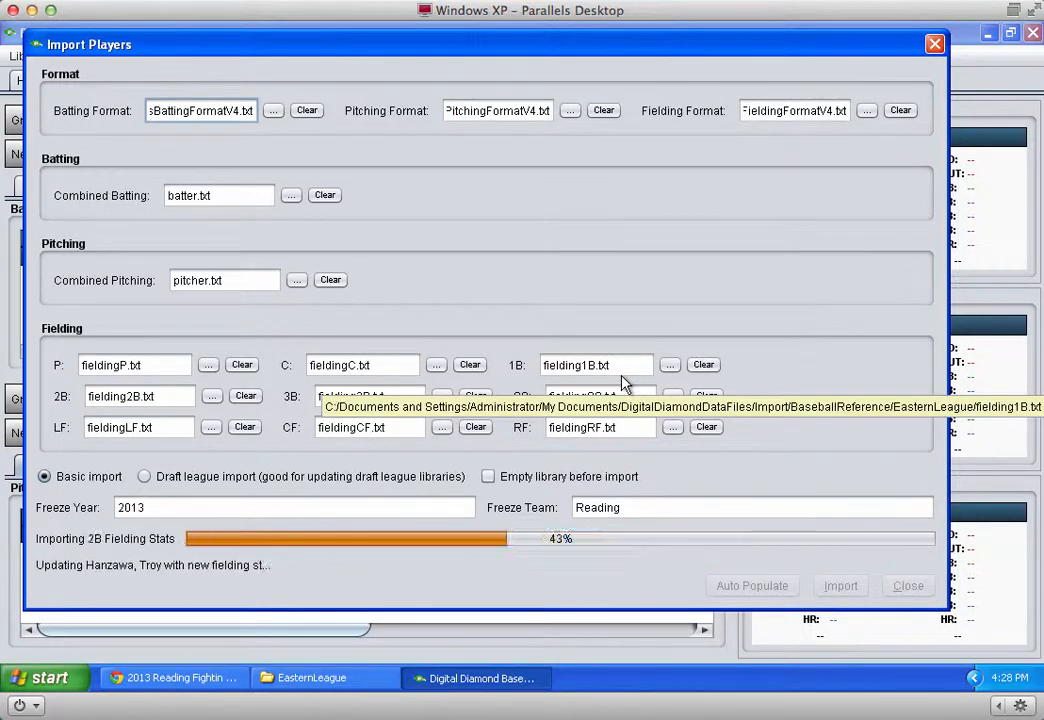
click(611, 384)
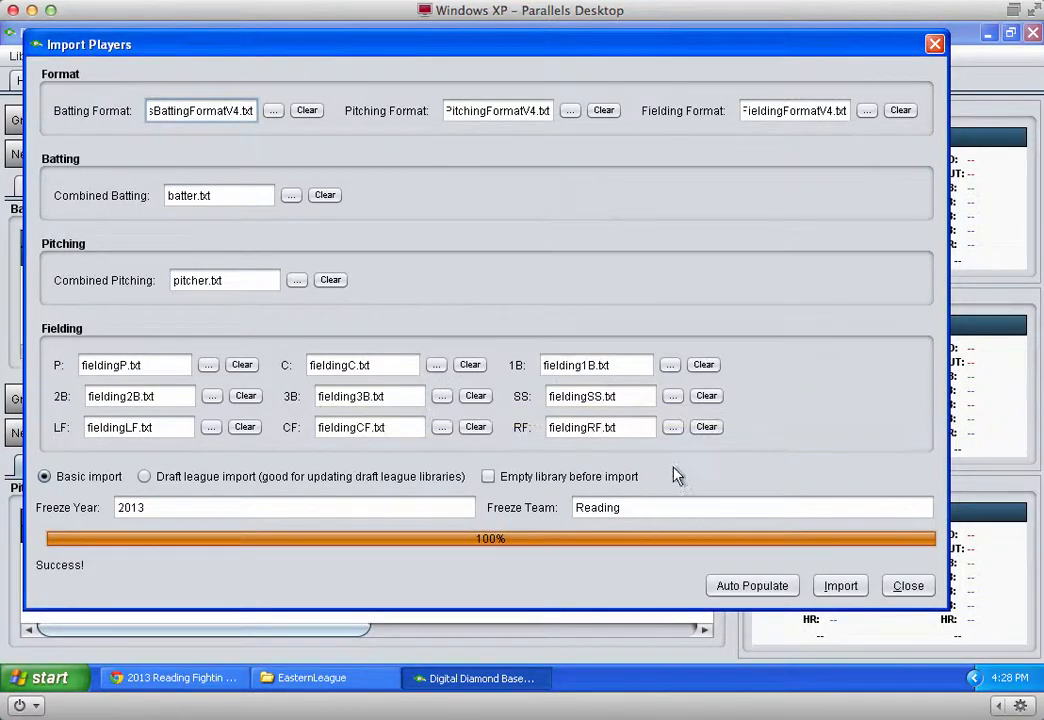
click(901, 588)
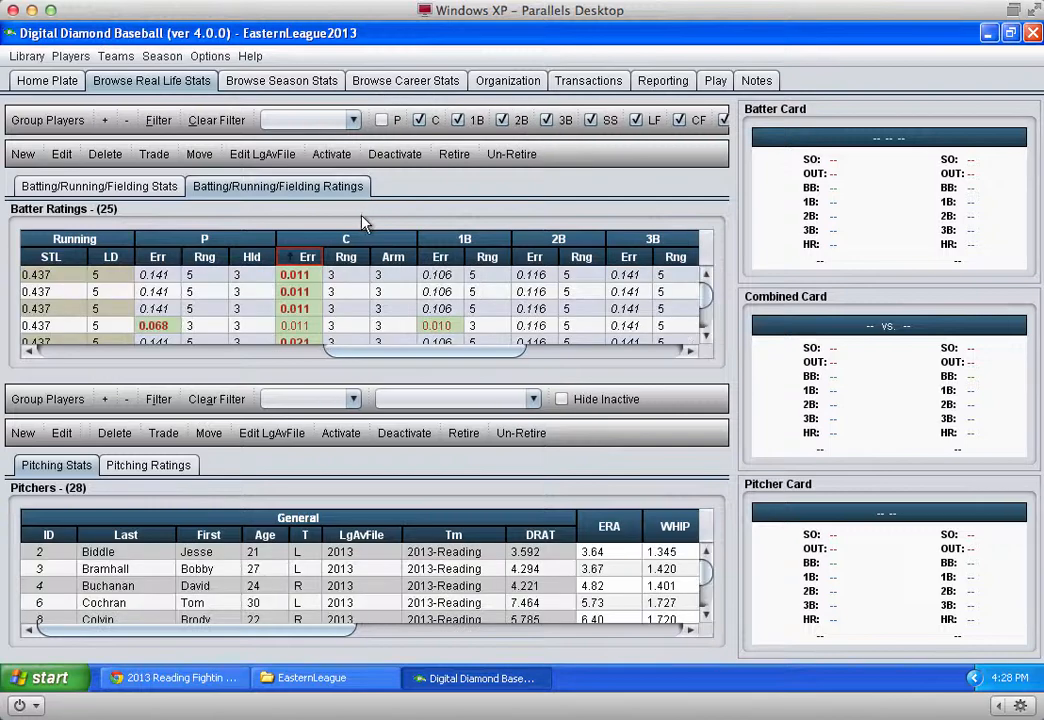
- Look through the imported Reading batters and pitchers, and display the cards for batter ID 25 against pitcher ID 21
drag(366, 354, 76, 362)
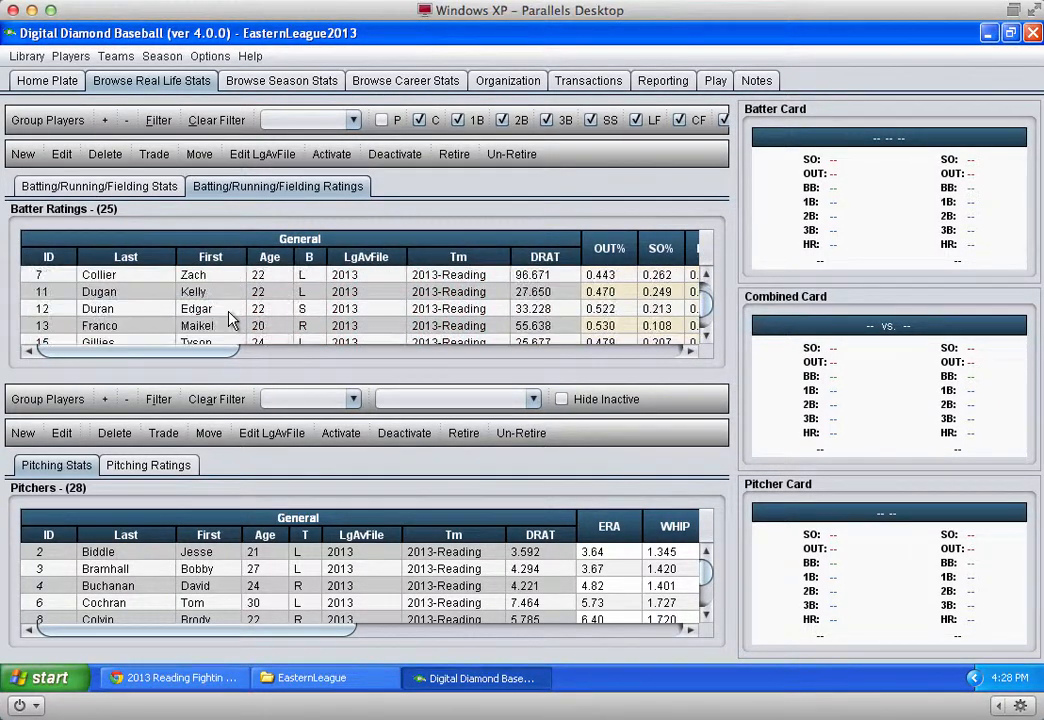
scroll(229, 318, down, 7)
scroll(185, 318, up, 1)
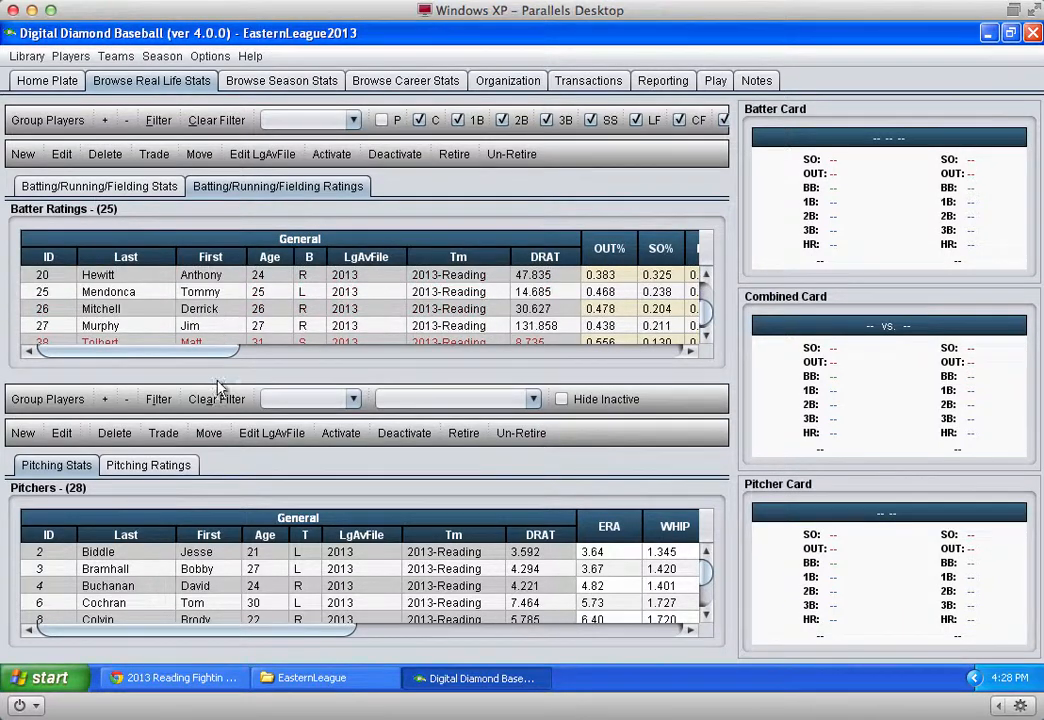
scroll(214, 566, down, 8)
scroll(214, 566, up, 5)
scroll(214, 566, down, 1)
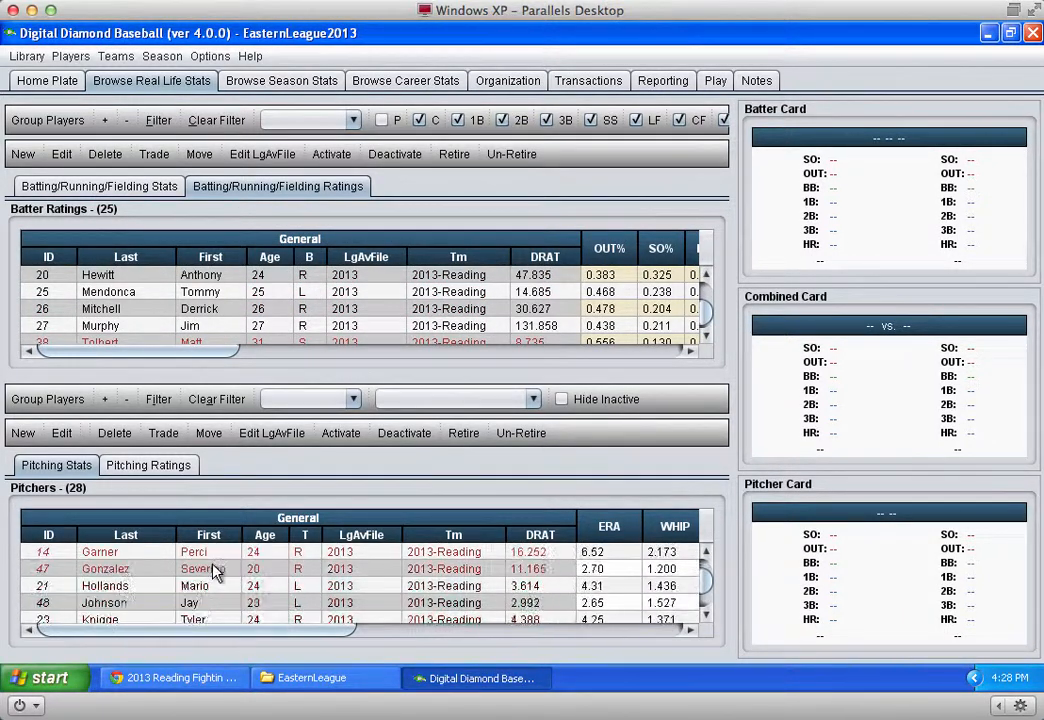
click(448, 292)
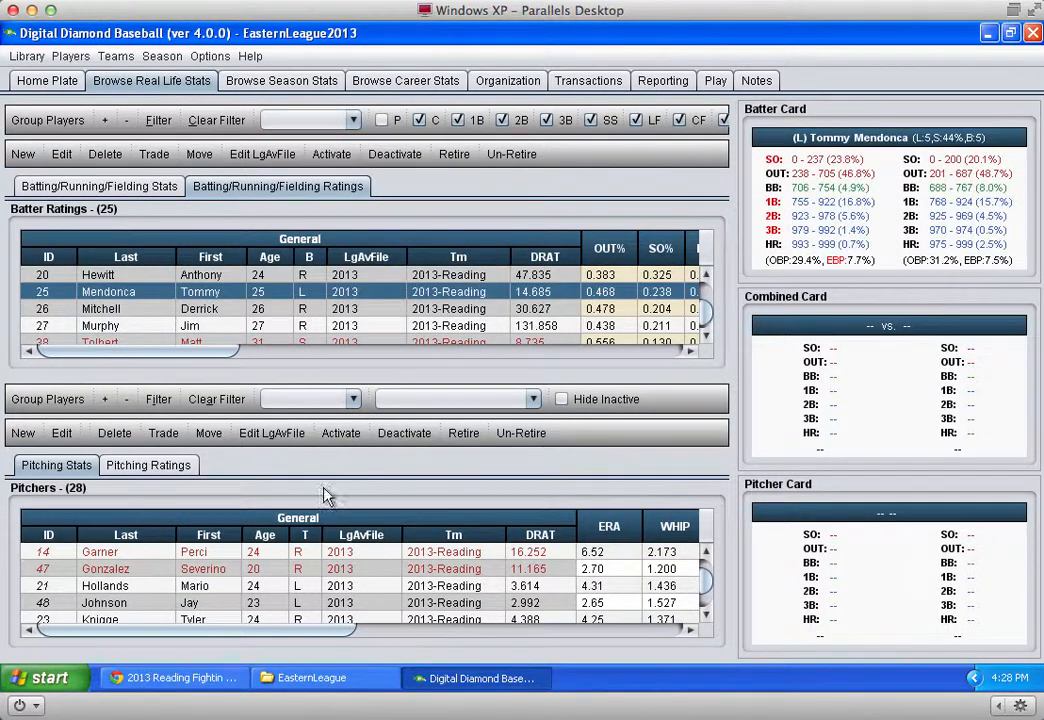
click(297, 588)
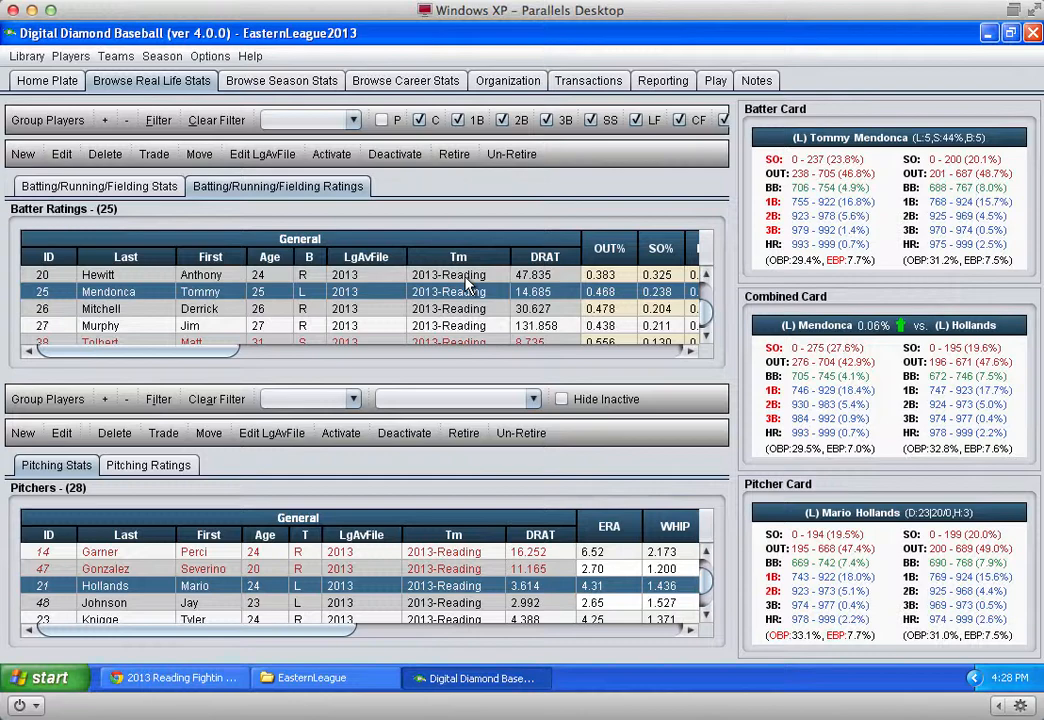